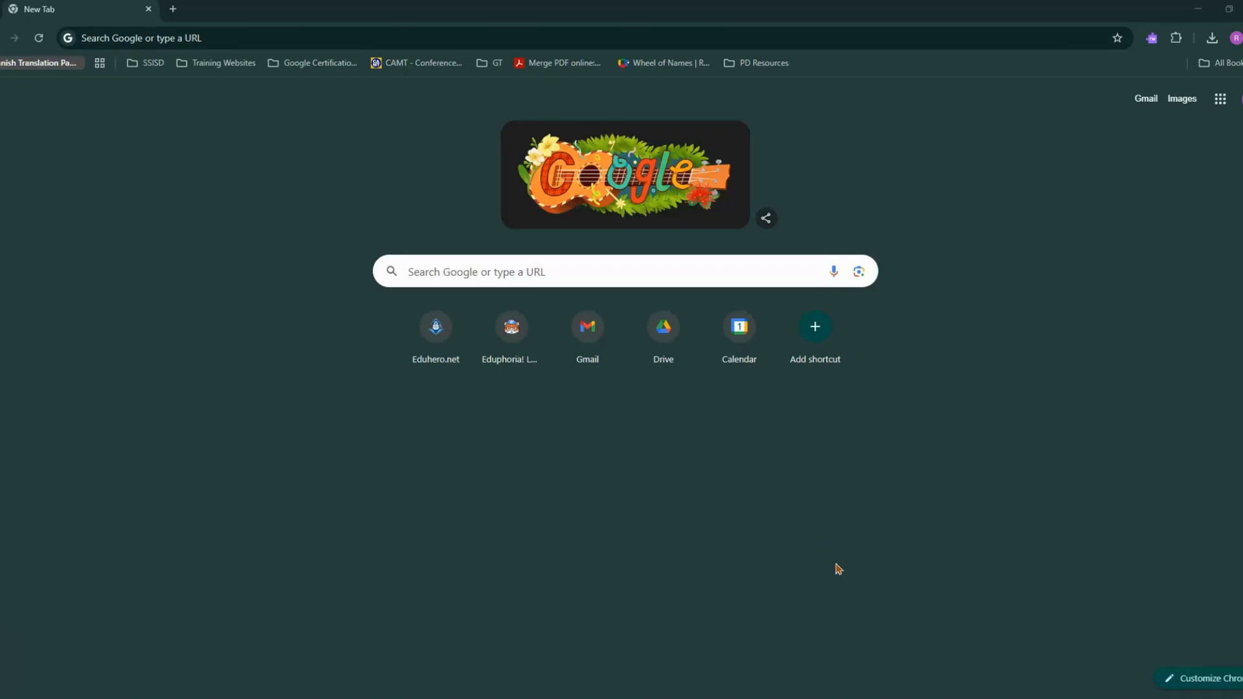
Open the Google Sheets home page at sheets.google.com
{"action": "left_click", "coordinate": [1218, 106]}
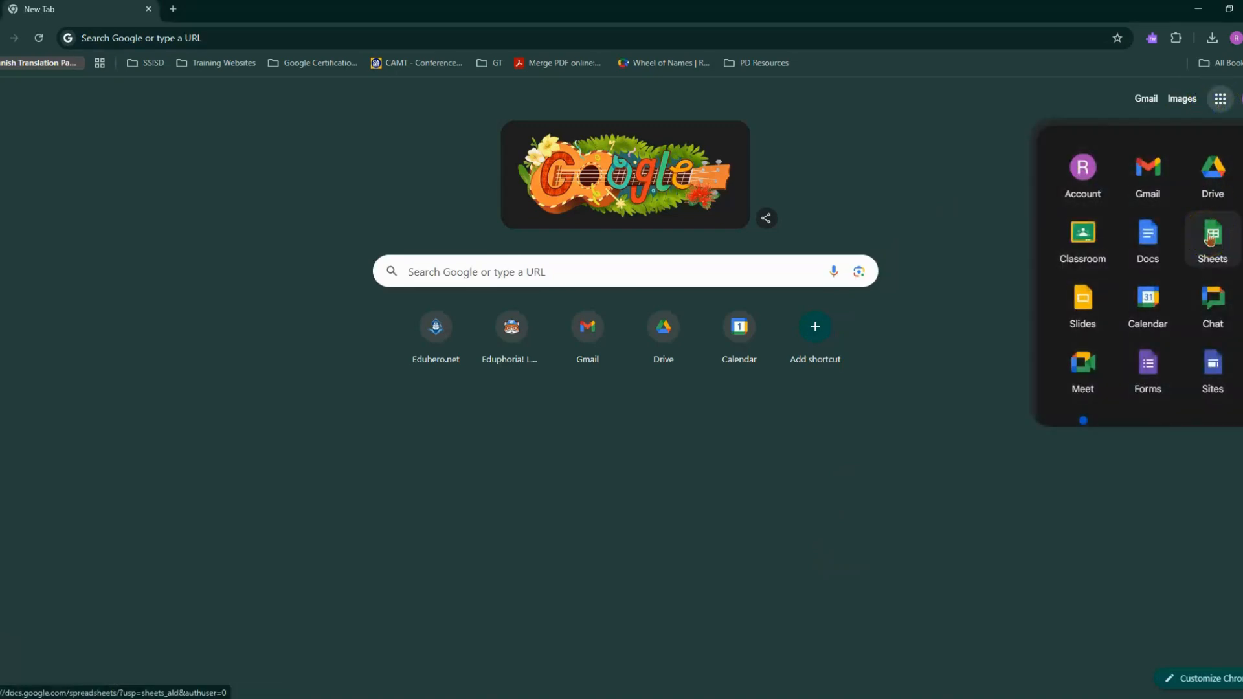
{"action": "left_click", "coordinate": [206, 36]}
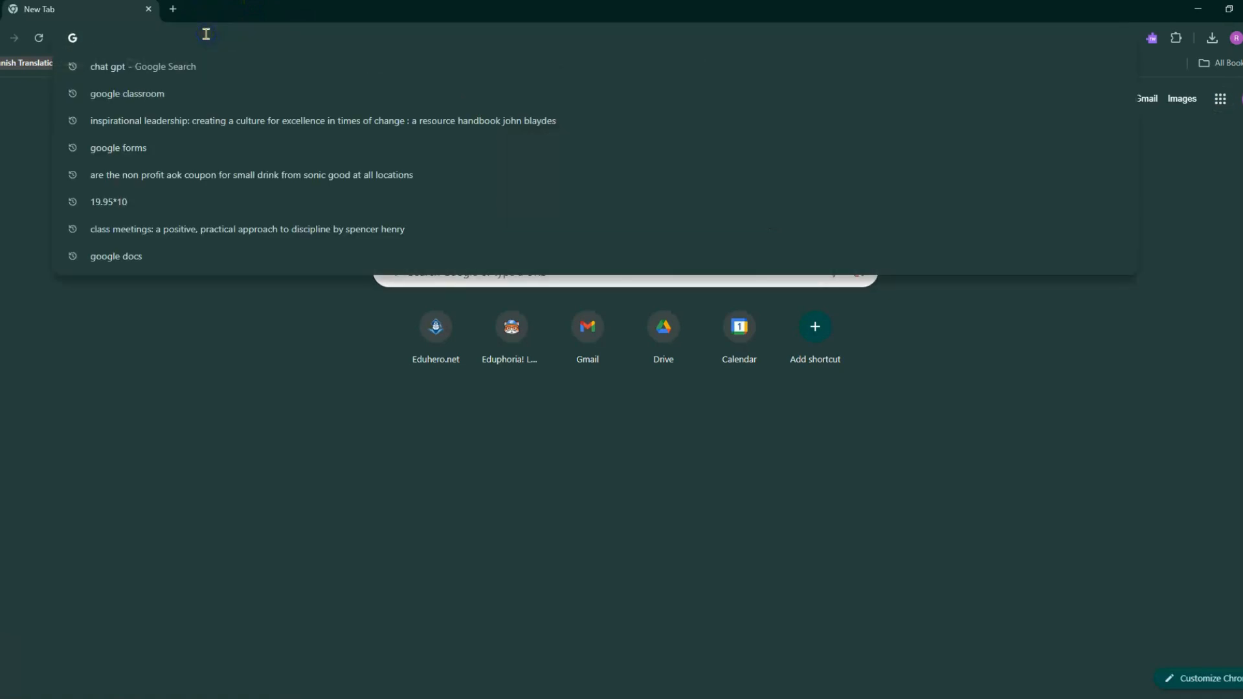
{"action": "type", "text": "sheets.googel"}
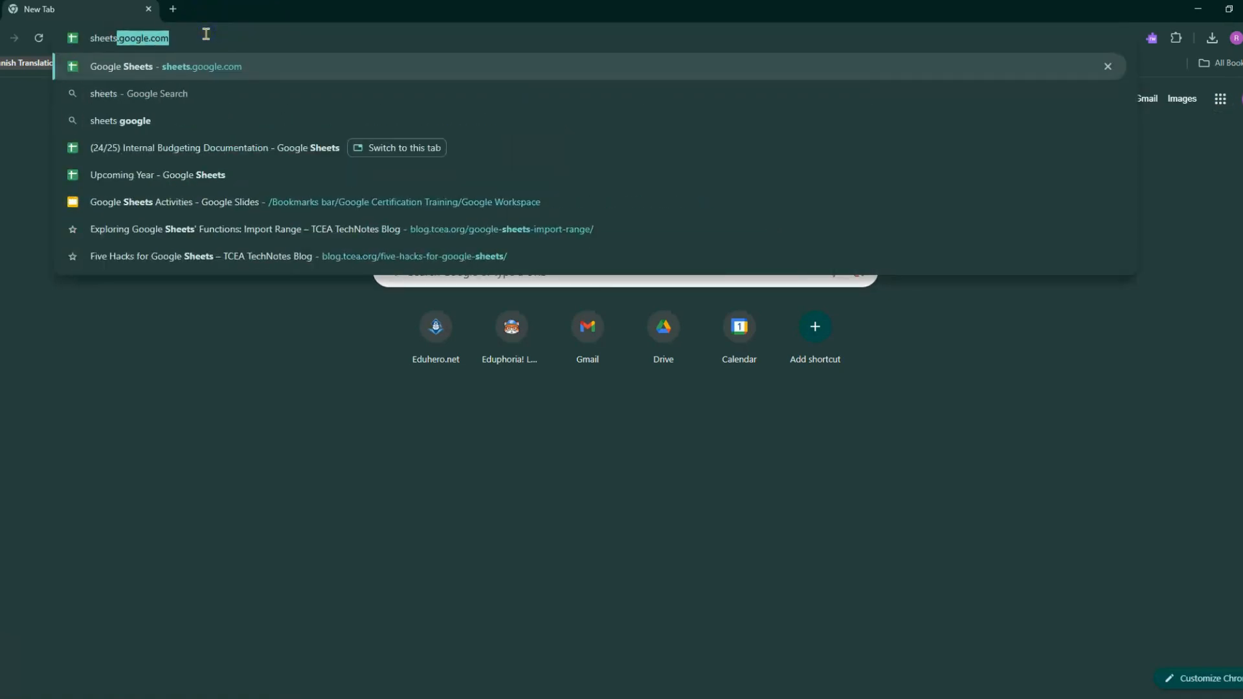
{"action": "key", "text": "BackSpace"}
{"action": "key", "text": "BackSpace"}
{"action": "type", "text": "le.co"}
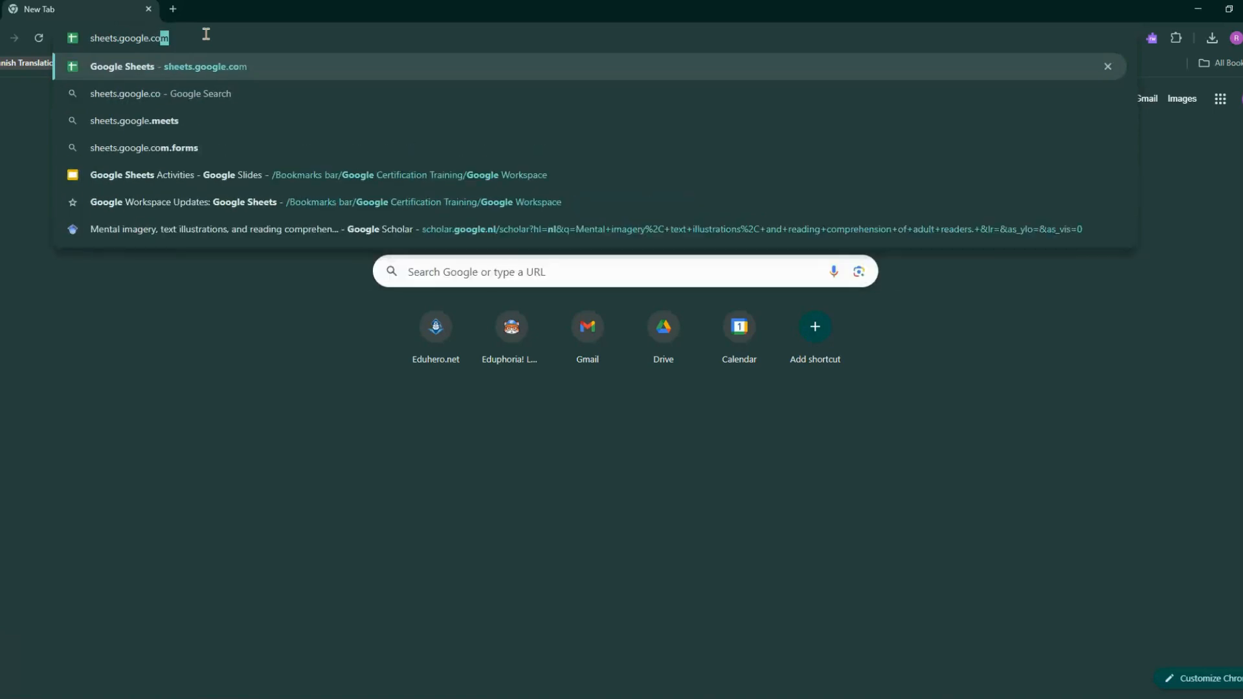
{"action": "key", "text": "Return"}
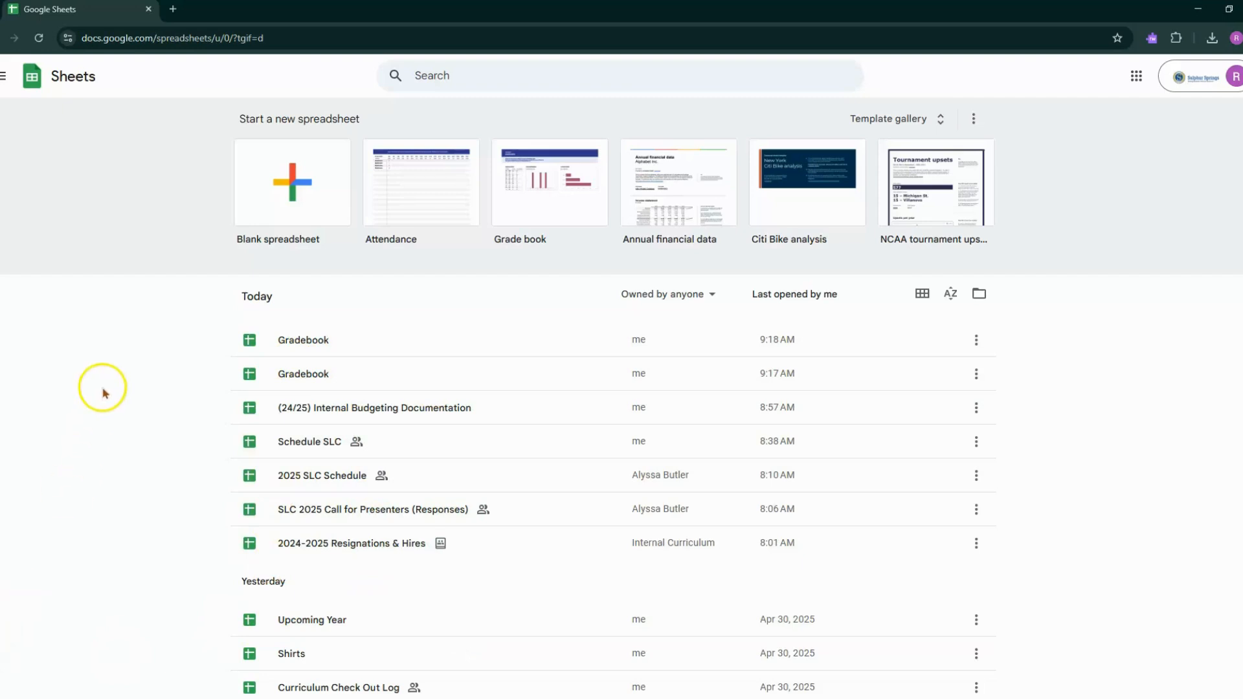
Create a blank spreadsheet and name it Gradebook
{"action": "left_click", "coordinate": [269, 193]}
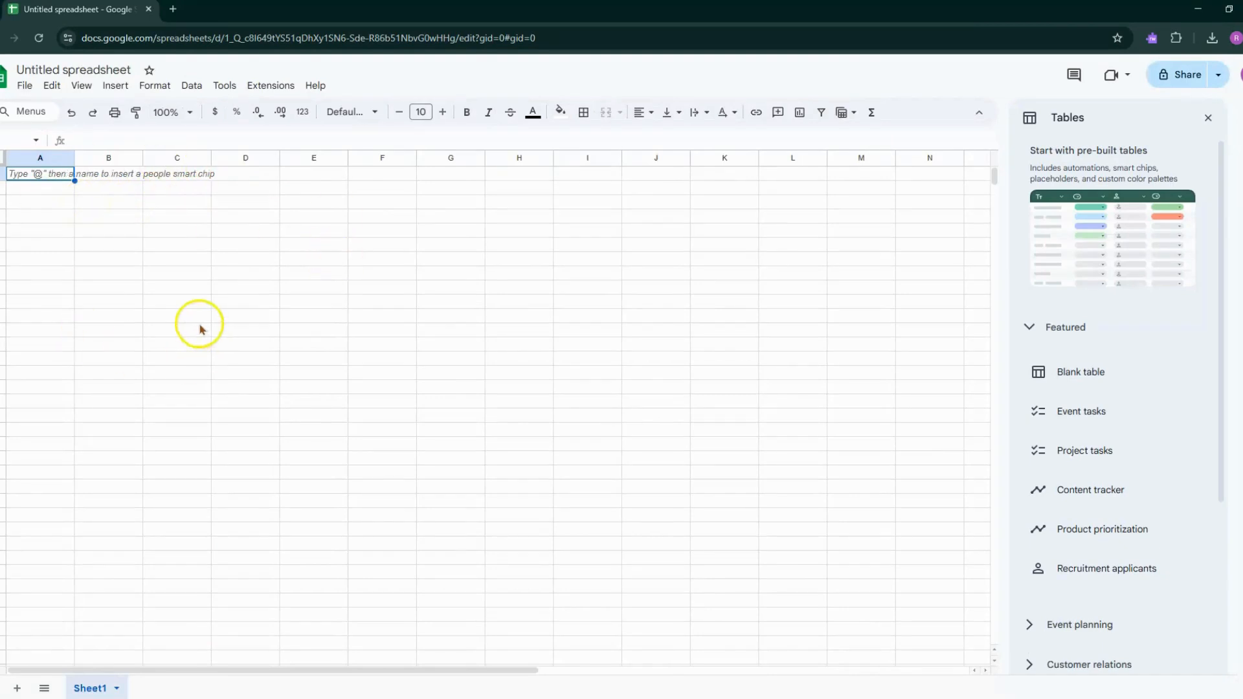
{"action": "left_click", "coordinate": [81, 69]}
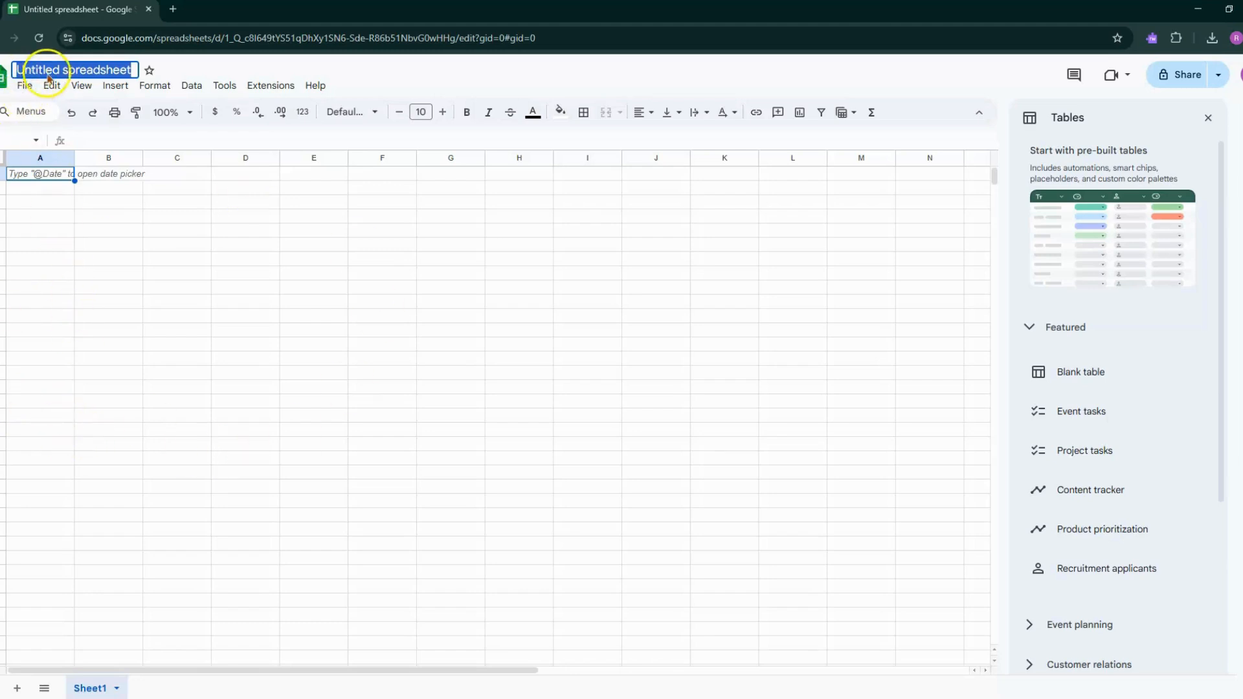
{"action": "type", "text": "Gradebook"}
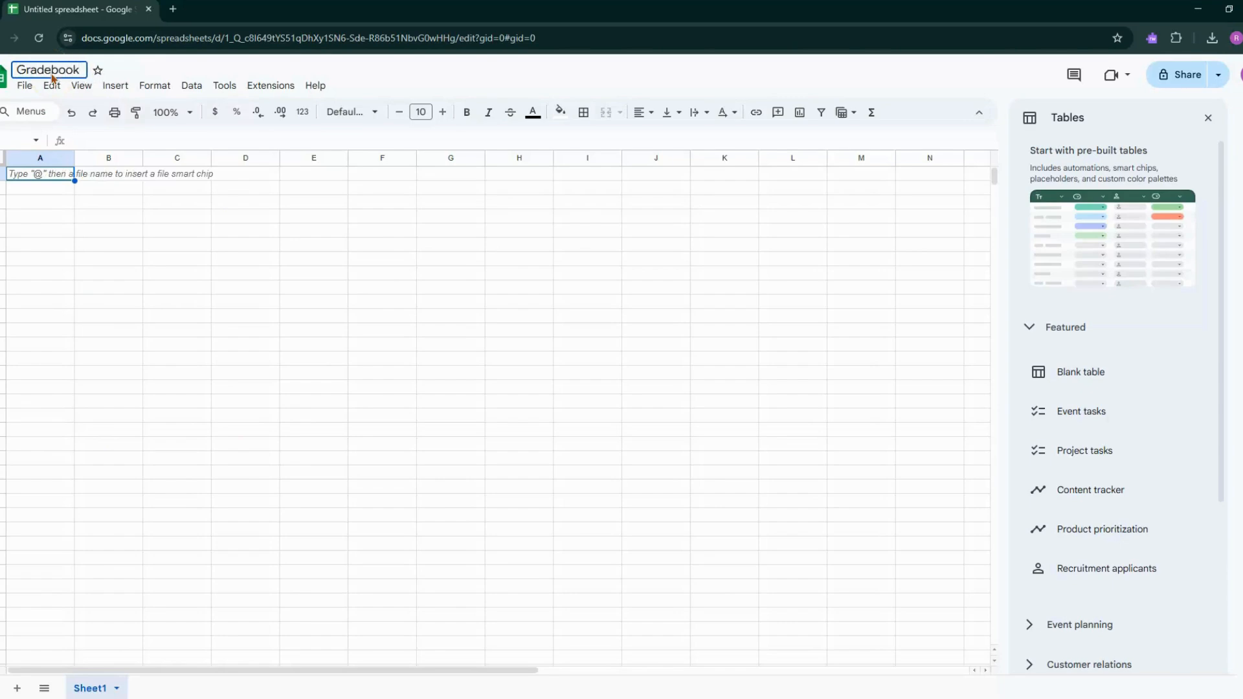
{"action": "left_click", "coordinate": [85, 189]}
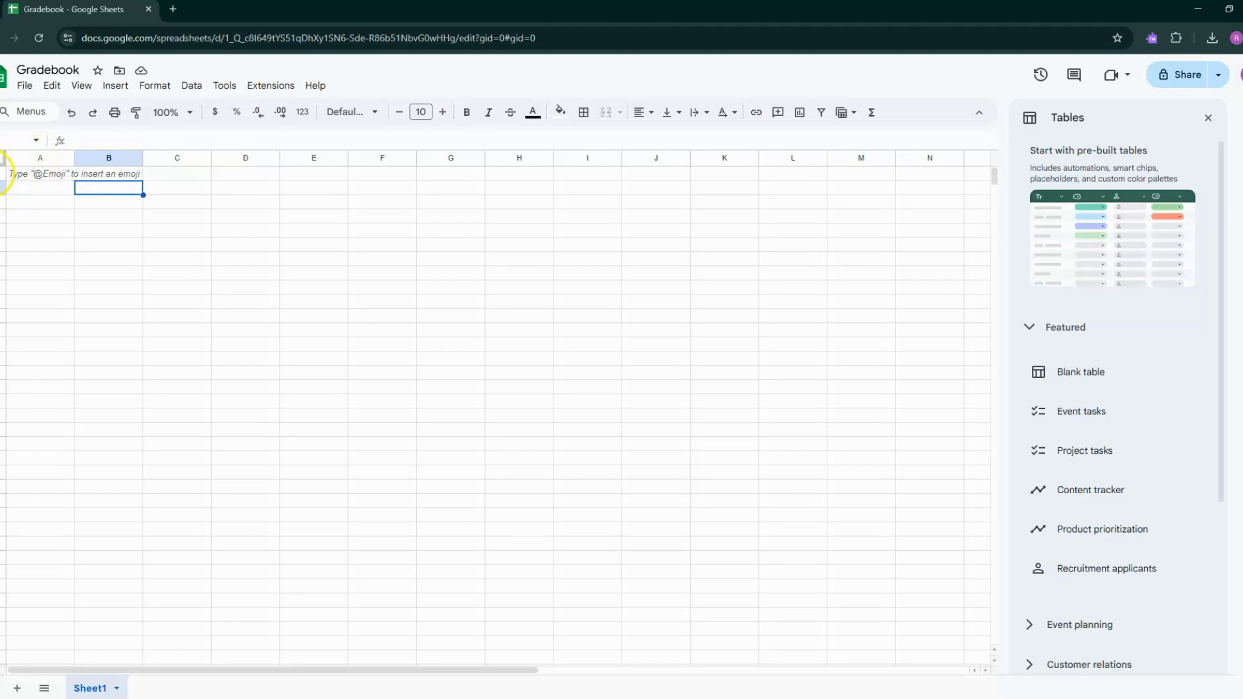
Freeze the first row of the Gradebook sheet as the header row
{"action": "left_click", "coordinate": [12, 174]}
{"action": "left_click_drag", "start_coordinate": [12, 174], "coordinate": [410, 175]}
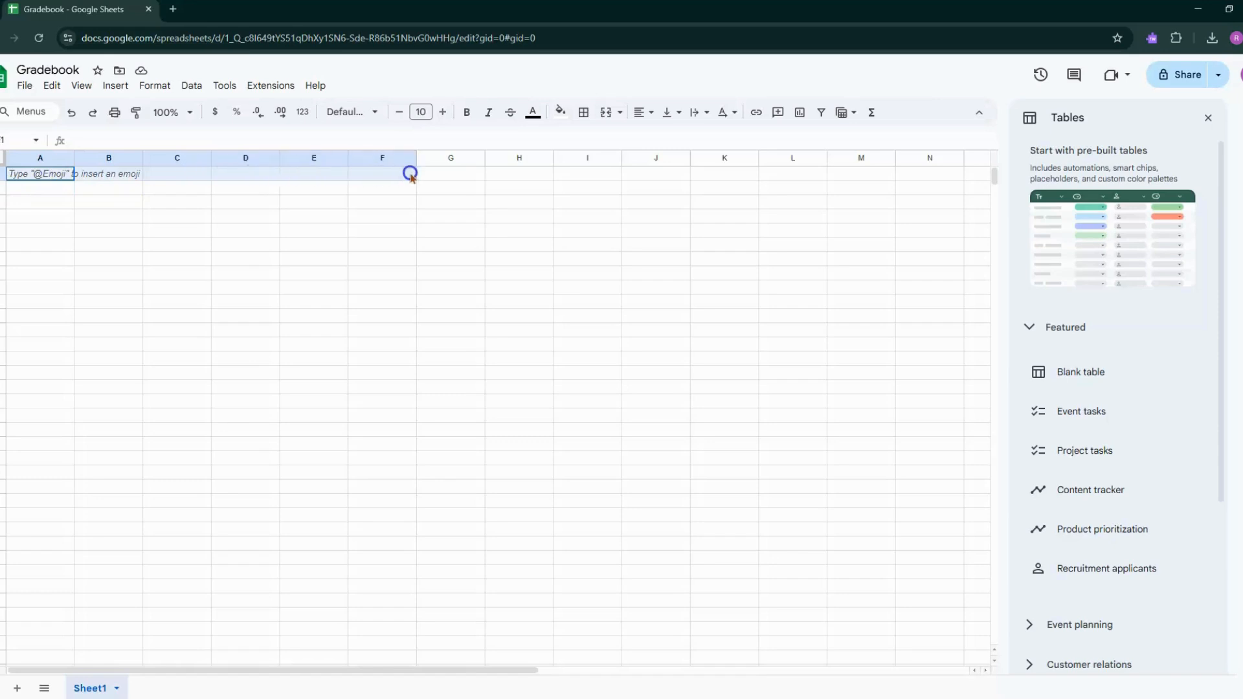
{"action": "left_click", "coordinate": [50, 89]}
{"action": "mouse_move", "coordinate": [77, 89]}
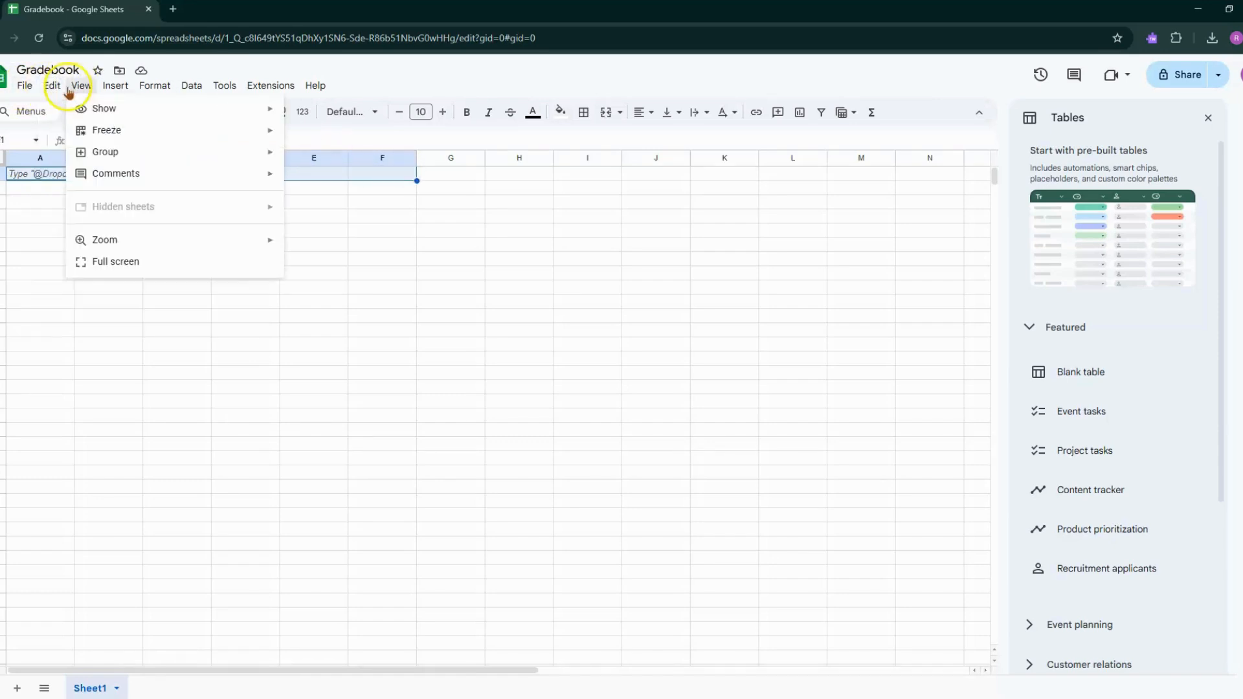
{"action": "mouse_move", "coordinate": [88, 136]}
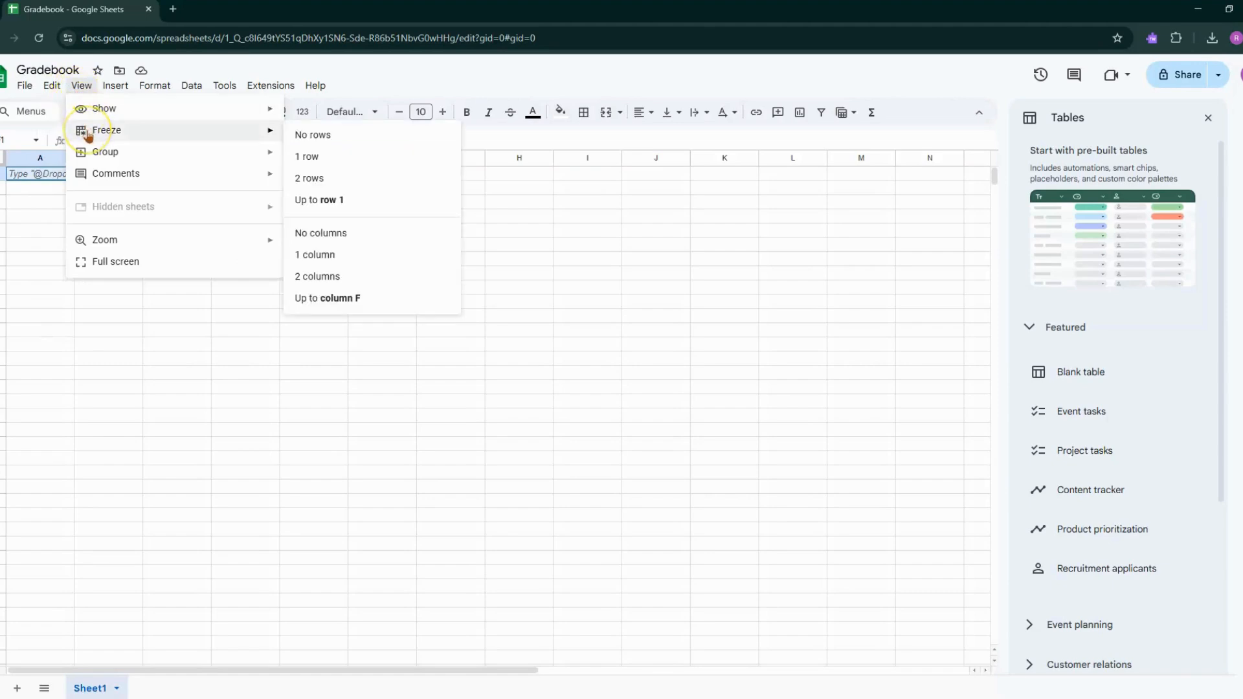
{"action": "left_click", "coordinate": [344, 167]}
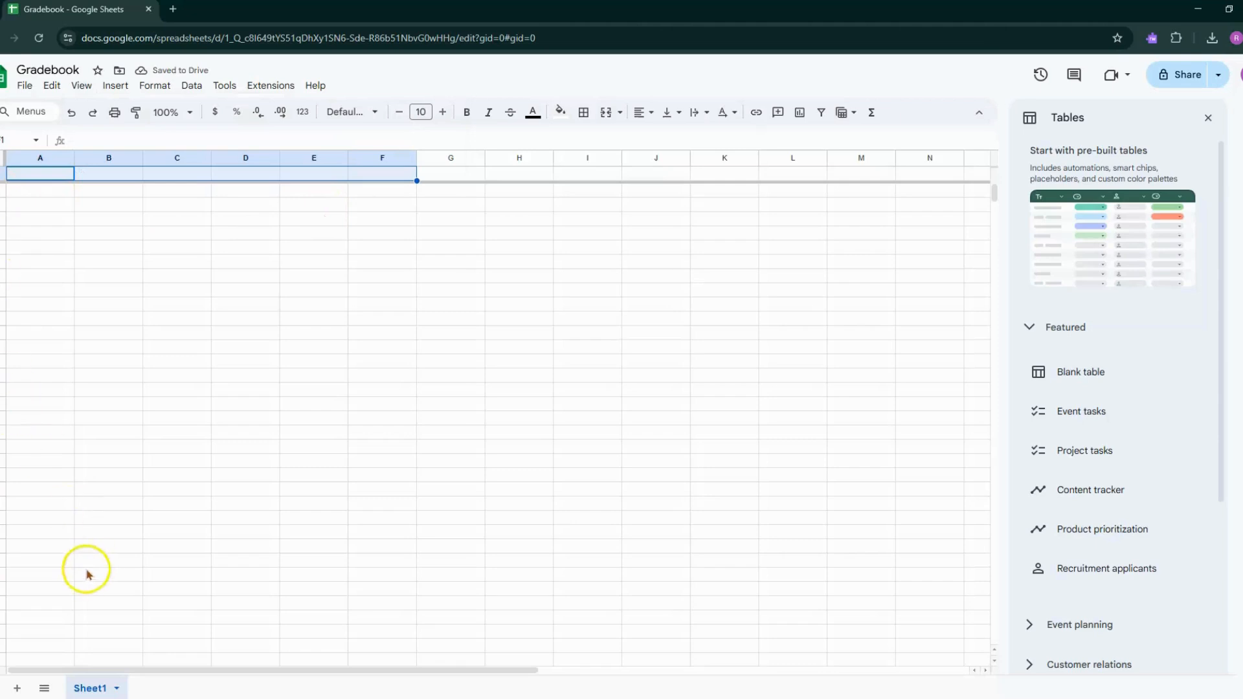
Enter the sample text Data in cell A1 and test the frozen header row with it
{"action": "left_click", "coordinate": [61, 175]}
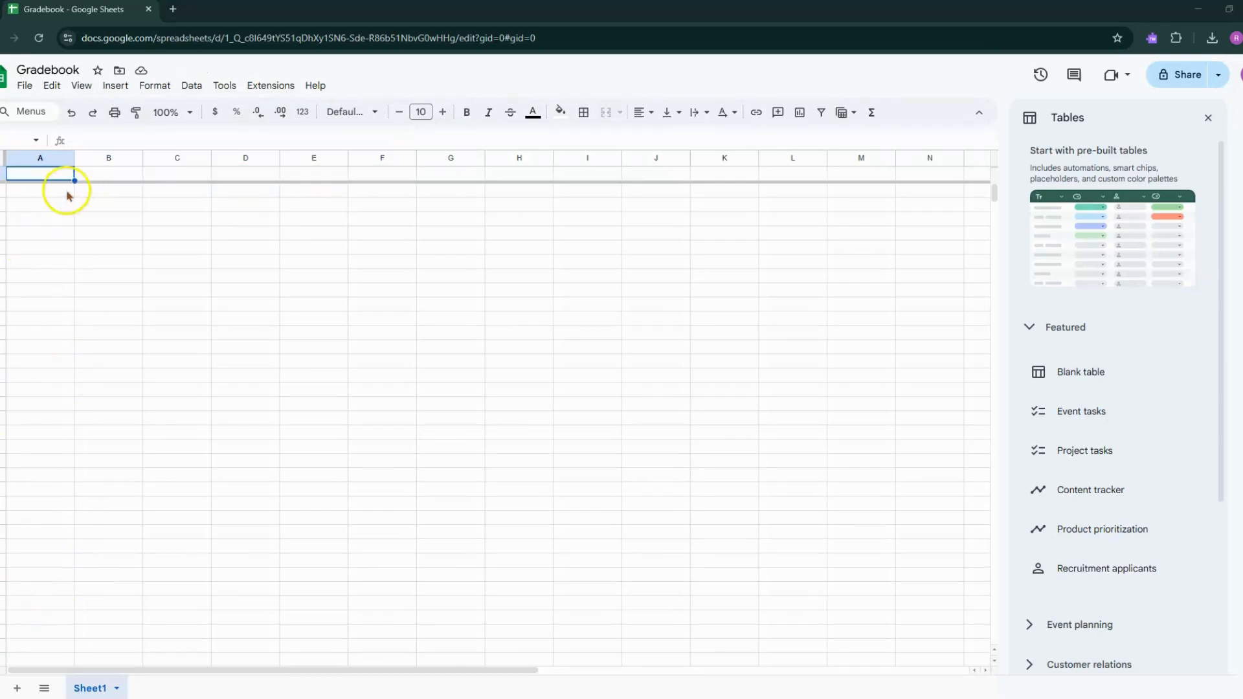
{"action": "left_click", "coordinate": [26, 175]}
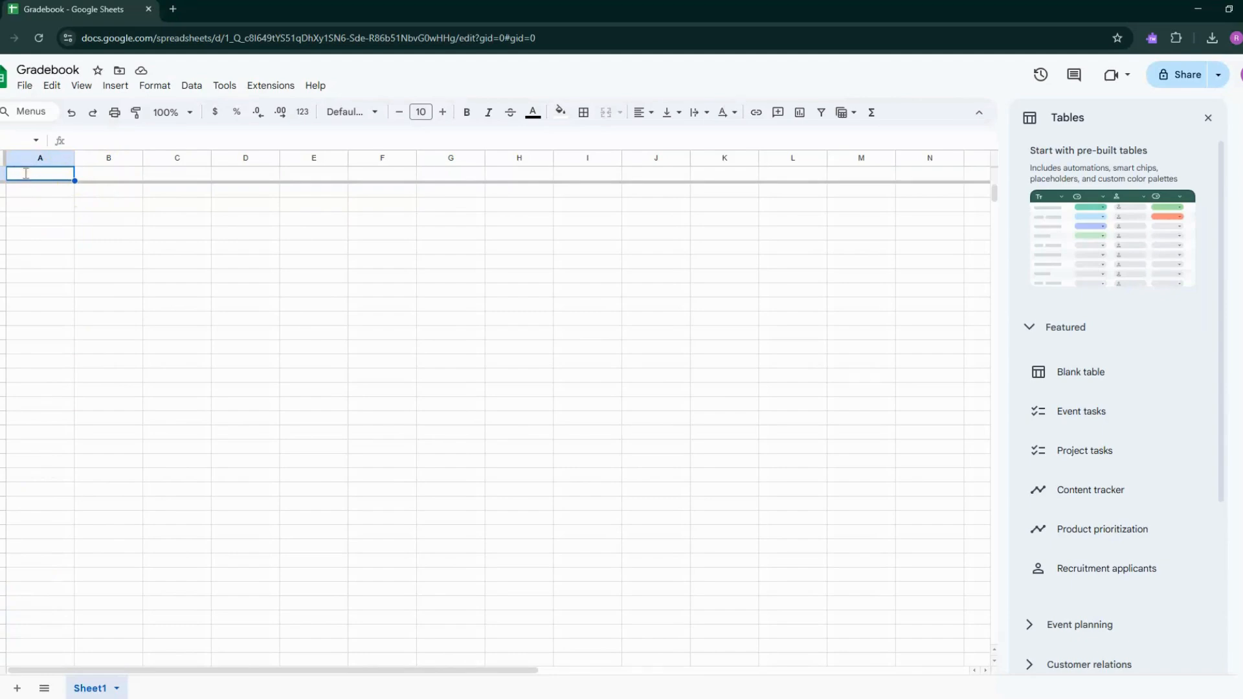
{"action": "type", "text": "Dat"}
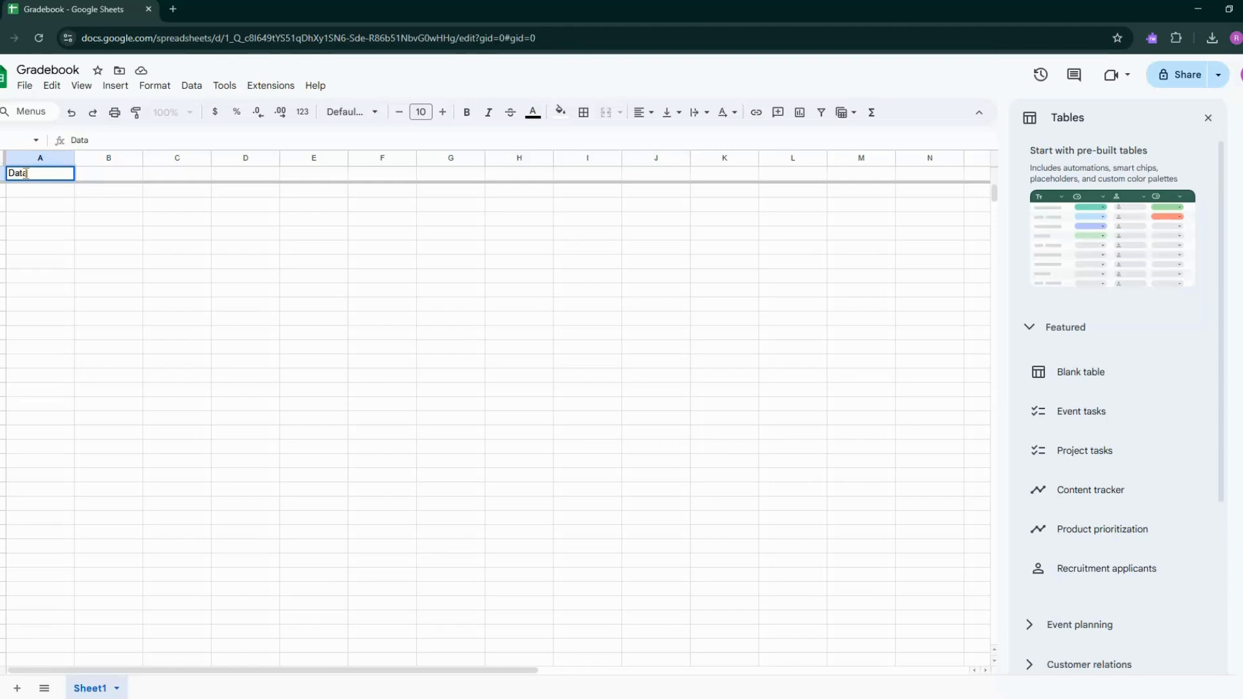
{"action": "type", "text": "a"}
{"action": "left_click", "coordinate": [176, 176]}
{"action": "left_click", "coordinate": [61, 192]}
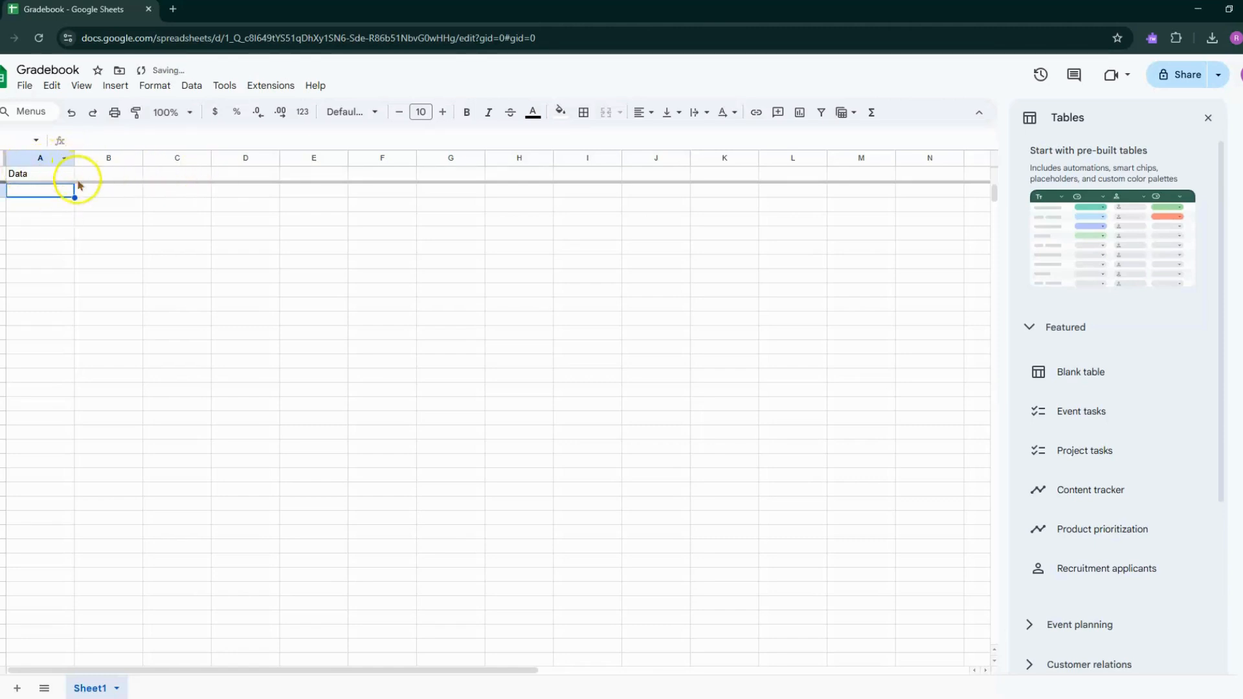
{"action": "scroll", "coordinate": [81, 194], "scroll_direction": "down", "scroll_amount": 2}
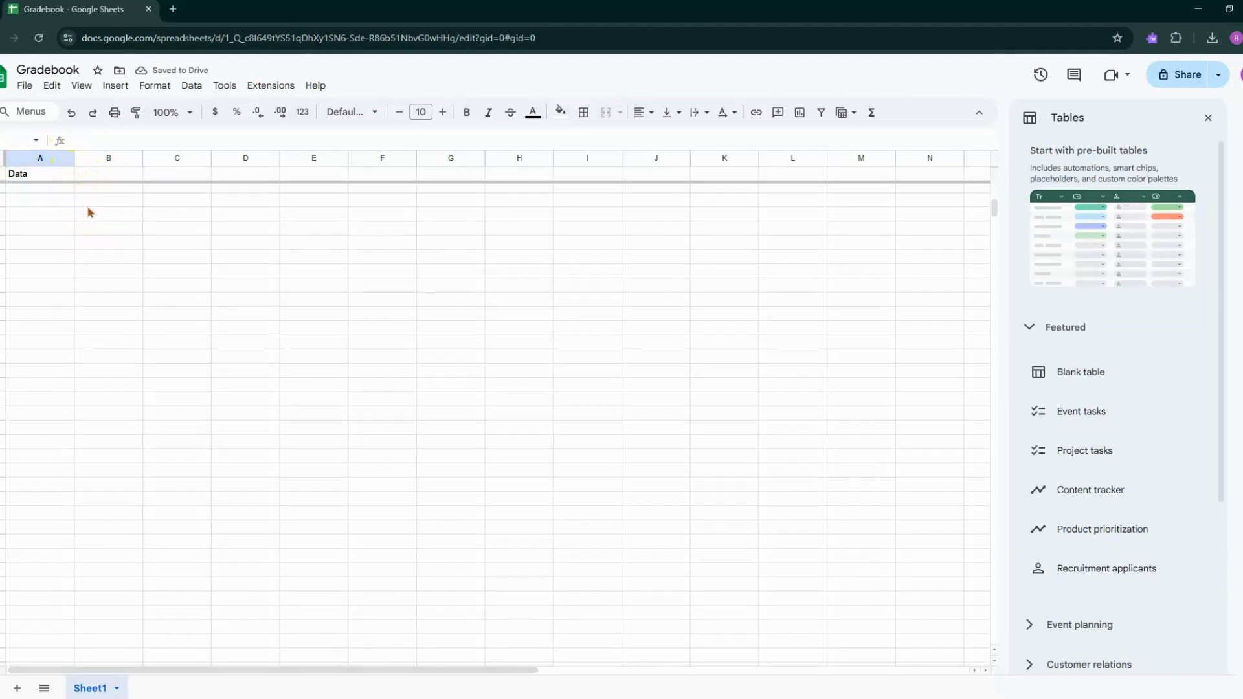
{"action": "scroll", "coordinate": [90, 212], "scroll_direction": "down", "scroll_amount": 1}
{"action": "left_click", "coordinate": [50, 179]}
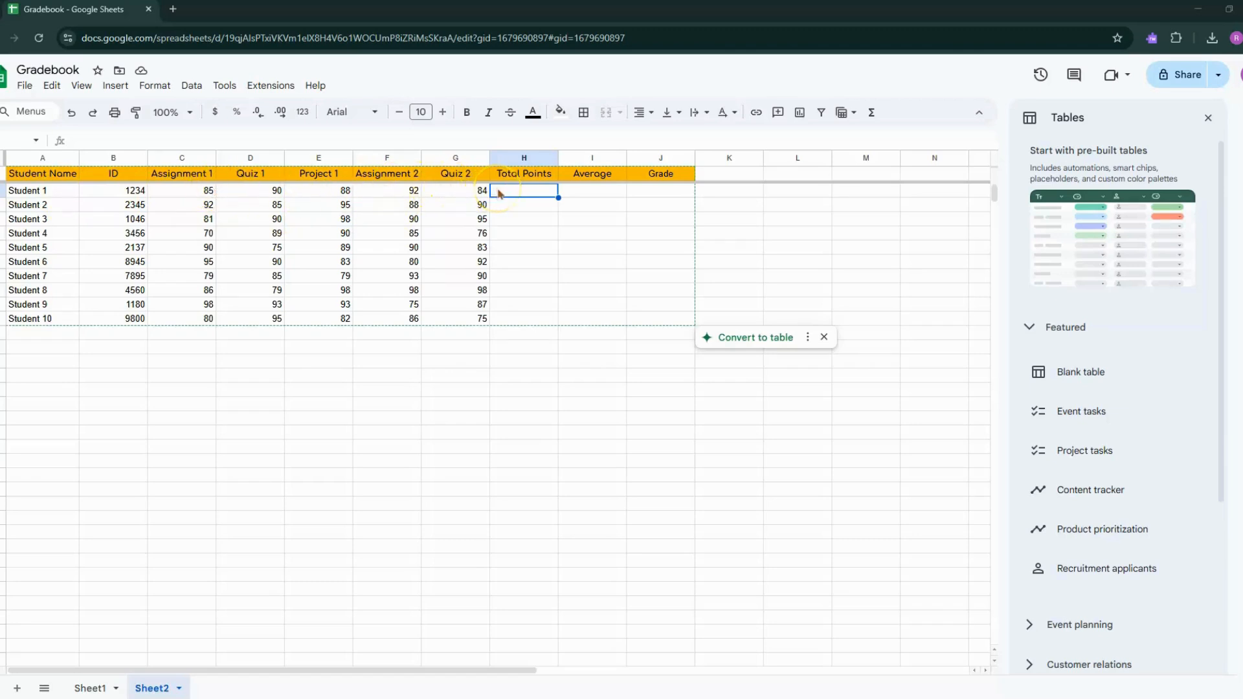
Enter =SUM(C2:G2) as Student 1's Total Points and accept the suggested autofill for the remaining students
{"action": "double_click", "coordinate": [532, 193]}
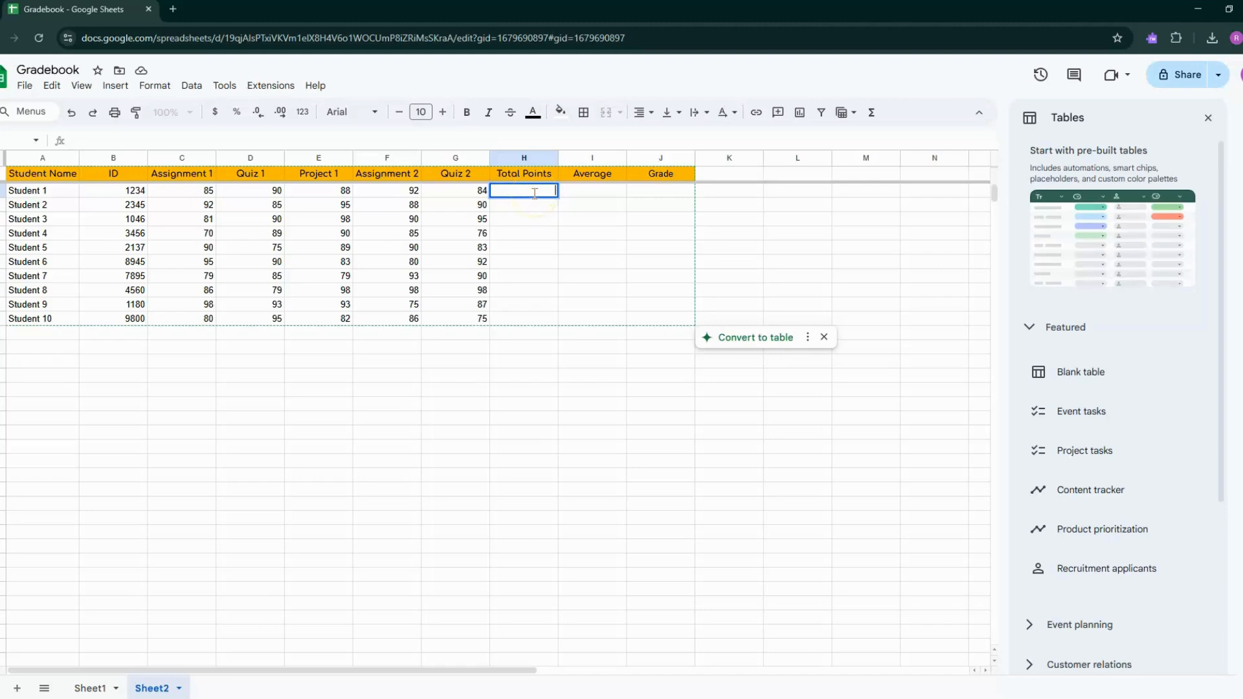
{"action": "type", "text": "="}
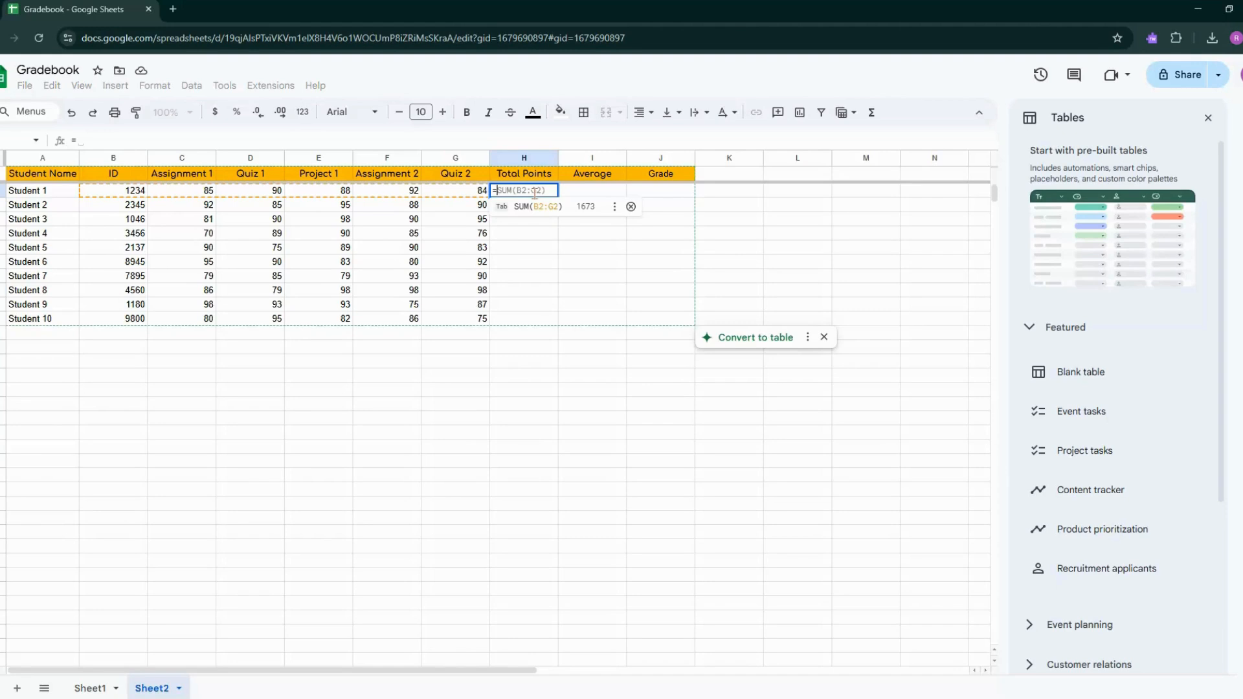
{"action": "type", "text": "SUM"}
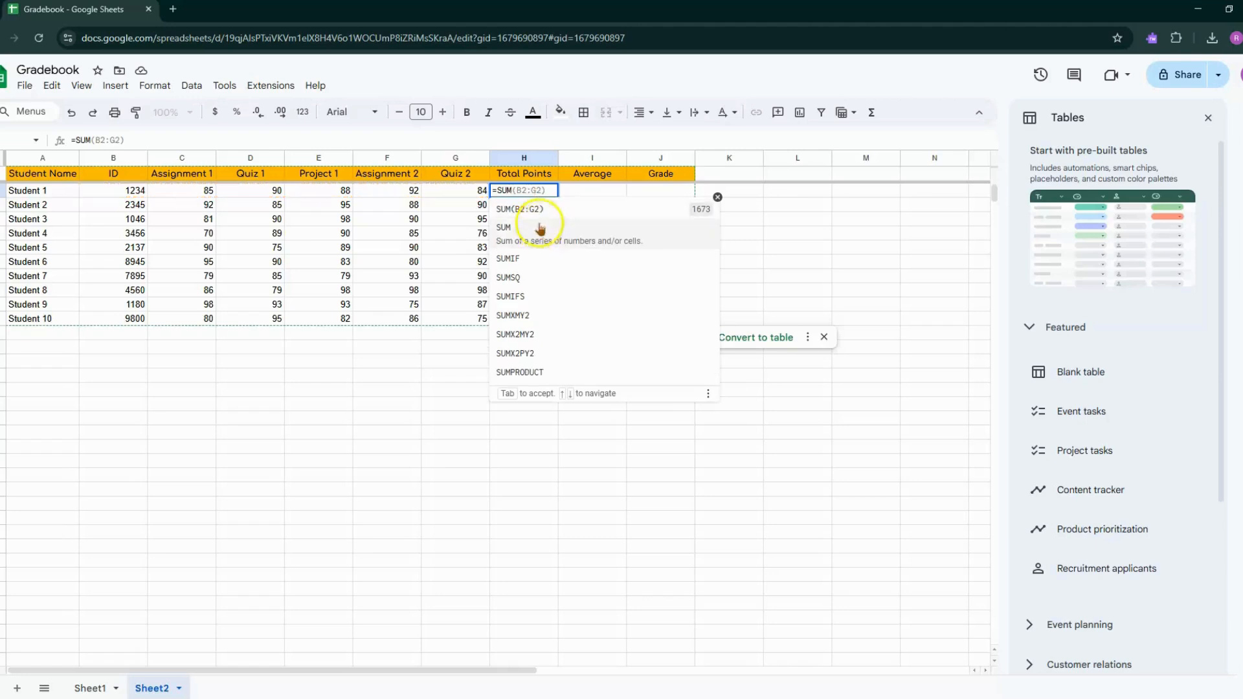
{"action": "left_click", "coordinate": [518, 230]}
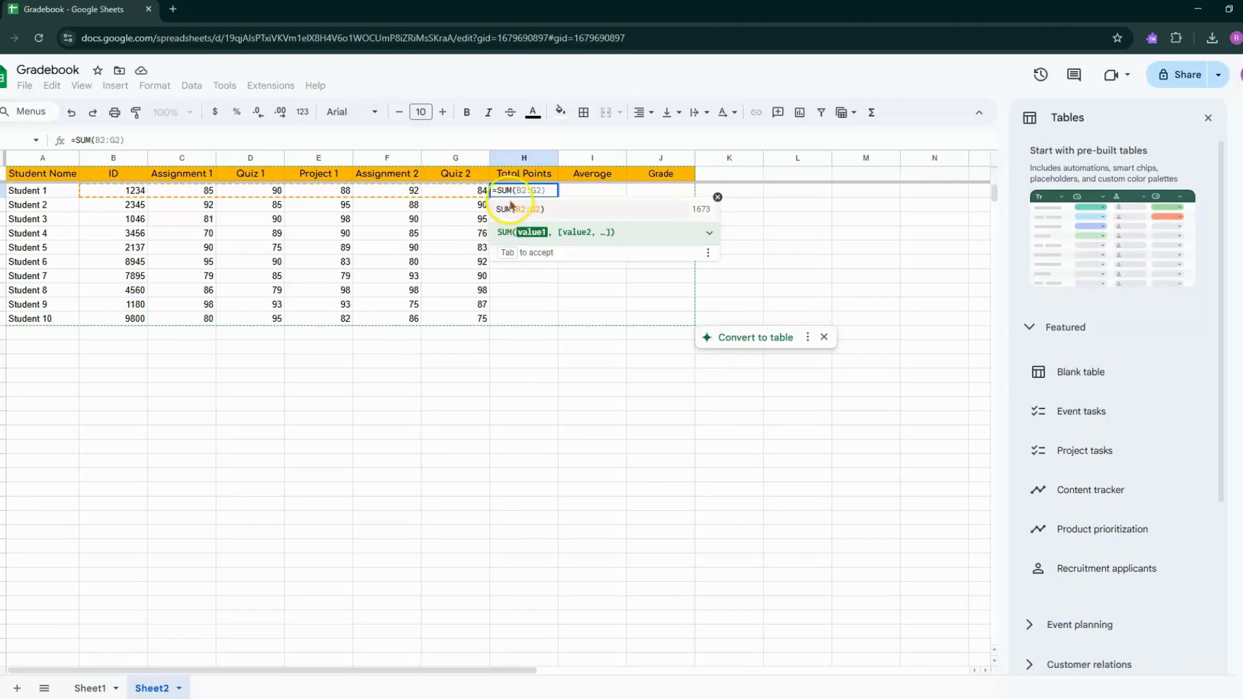
{"action": "left_click", "coordinate": [171, 193]}
{"action": "left_click_drag", "start_coordinate": [172, 194], "coordinate": [438, 192]}
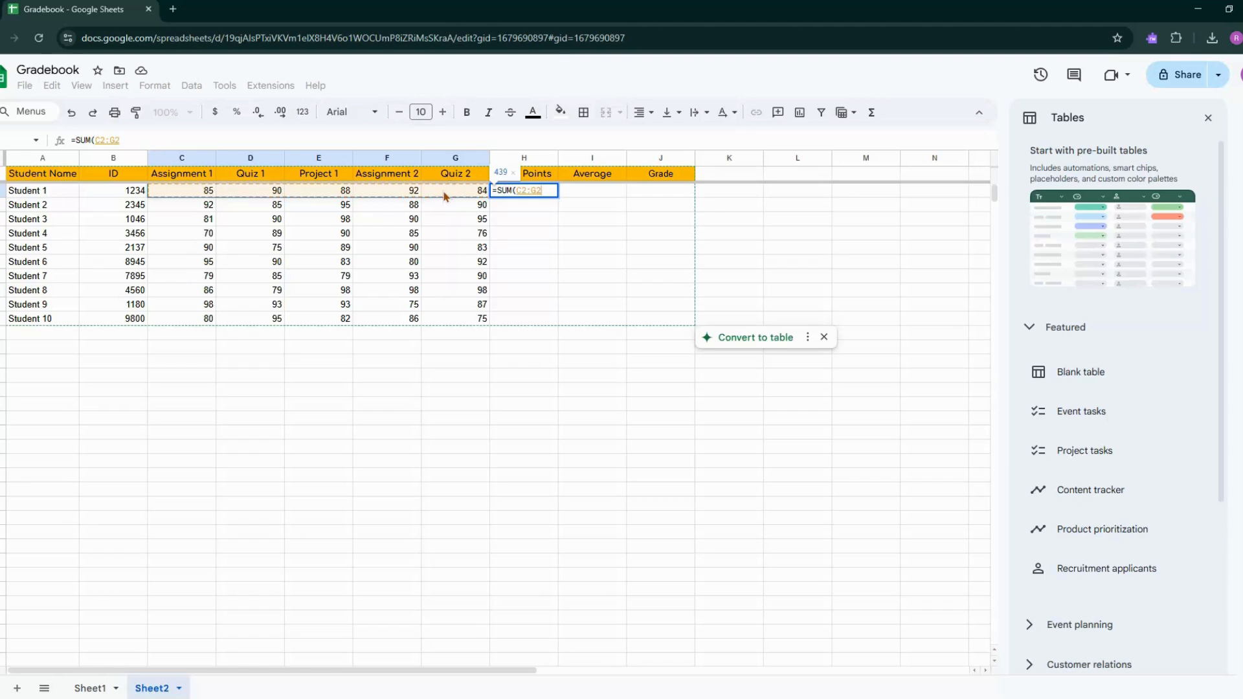
{"action": "type", "text": ")"}
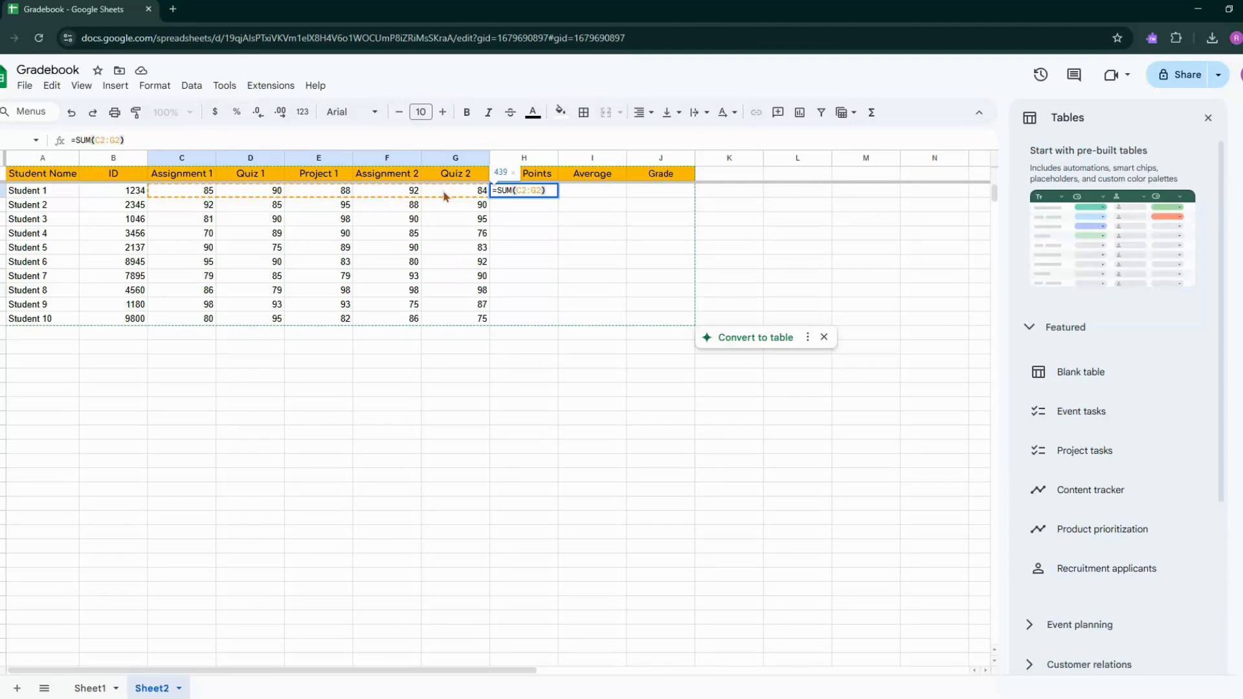
{"action": "left_click", "coordinate": [449, 197]}
{"action": "key", "text": "Return"}
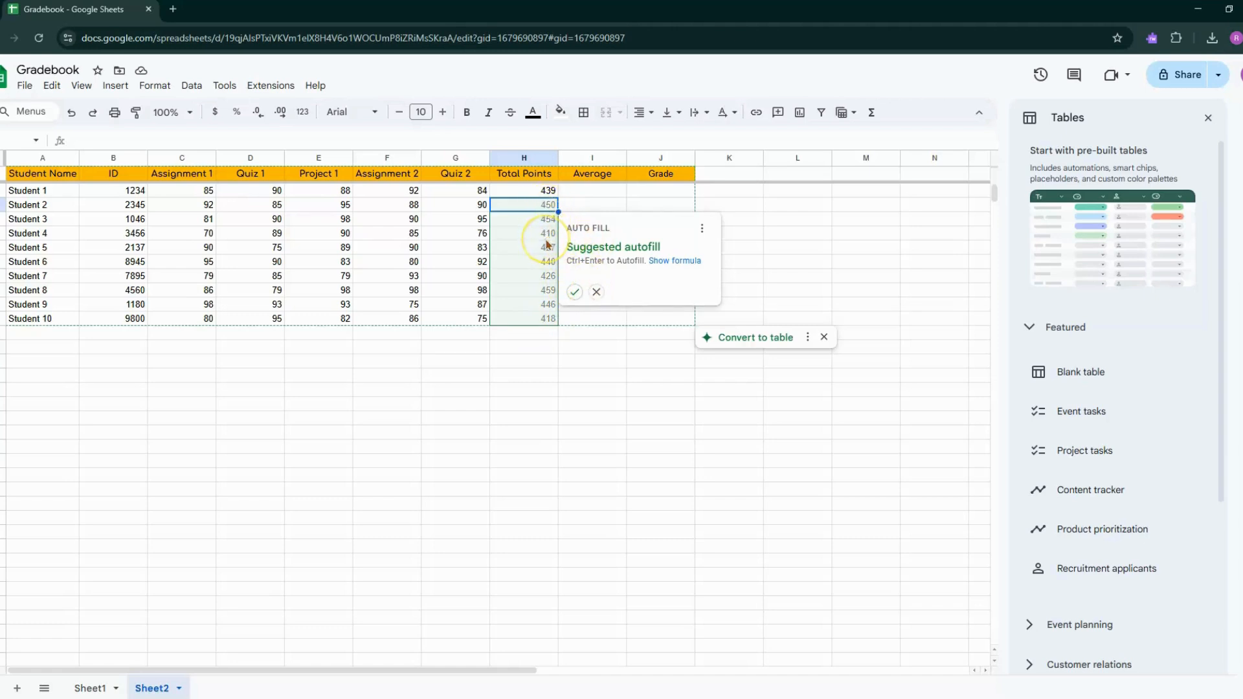
{"action": "left_click", "coordinate": [575, 293]}
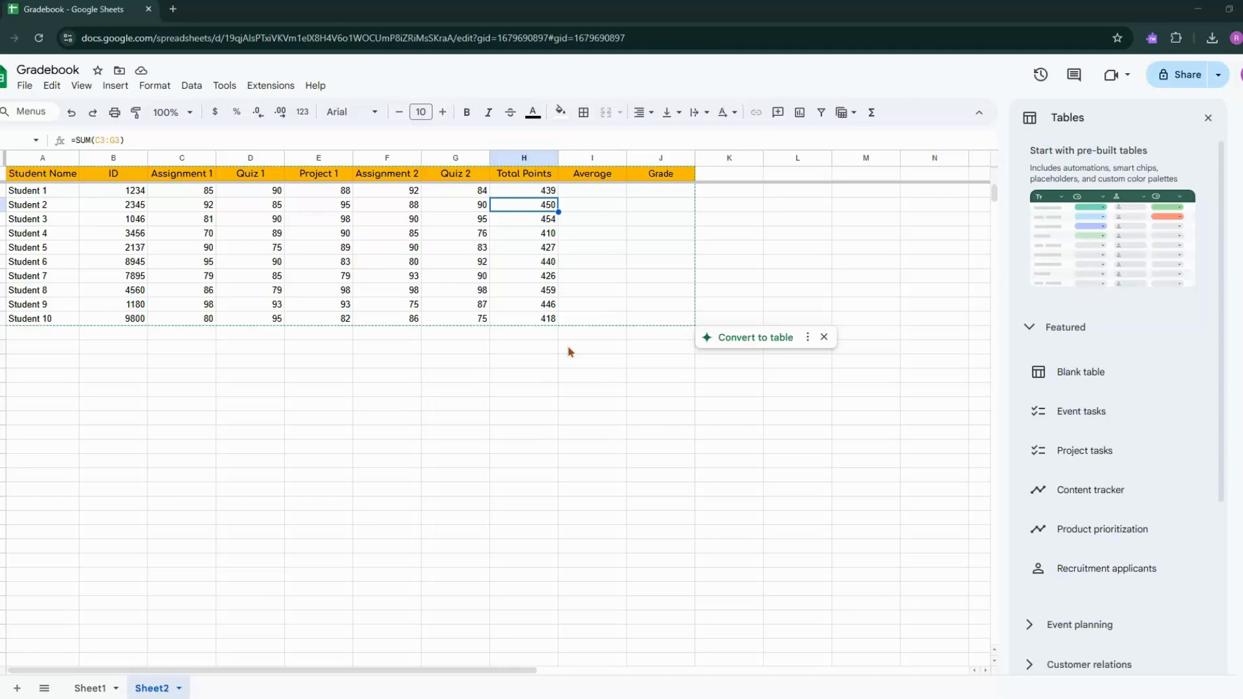
Enter =AVERAGE(C2:G2) in Student 1's Average cell, covering the scores from Assignment 1 to Quiz 2
{"action": "left_click", "coordinate": [589, 191]}
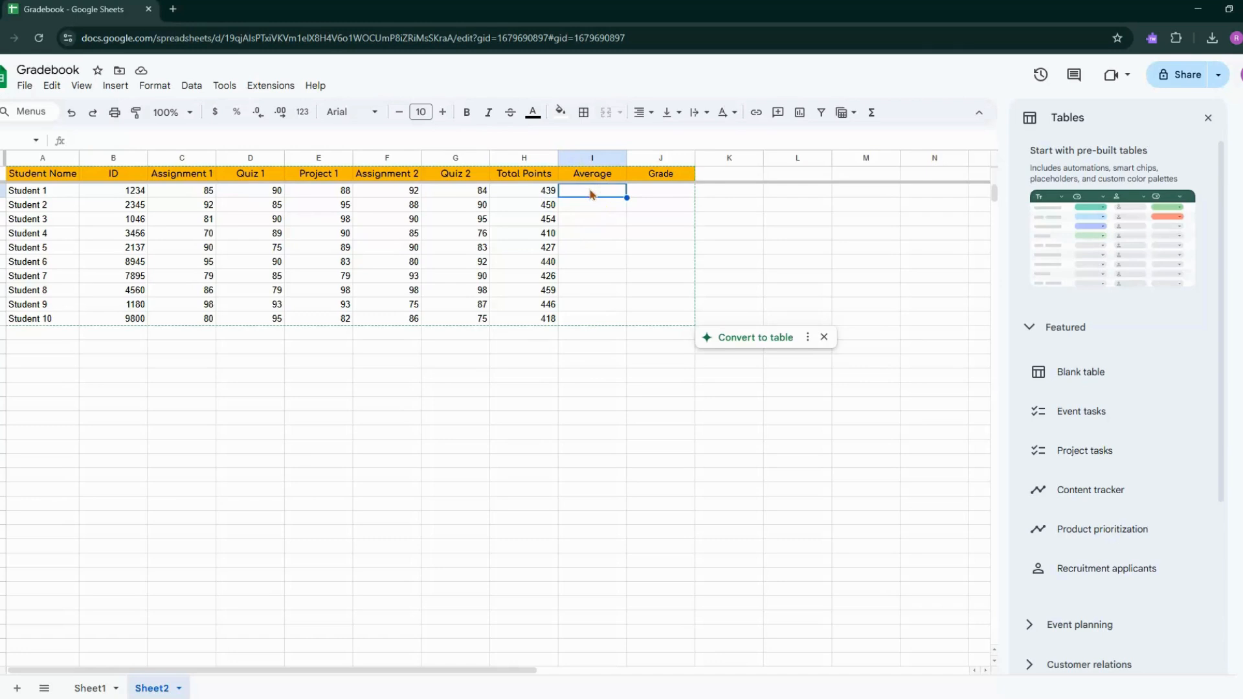
{"action": "type", "text": "="}
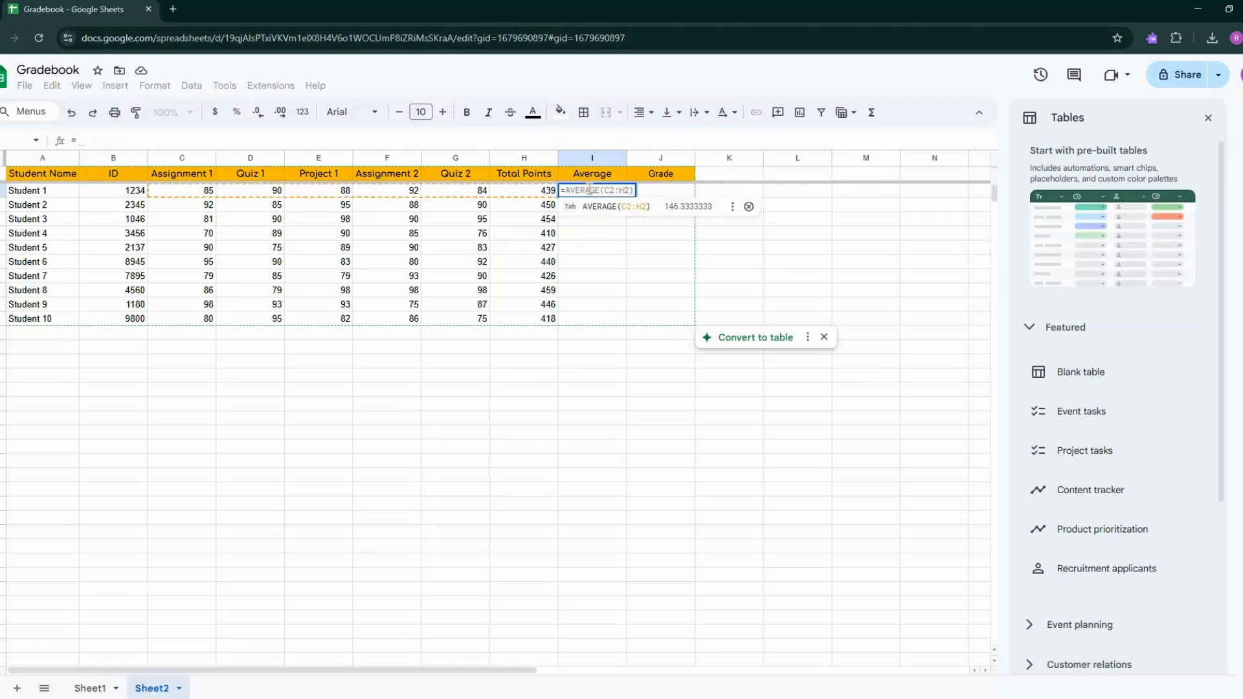
{"action": "type", "text": "a"}
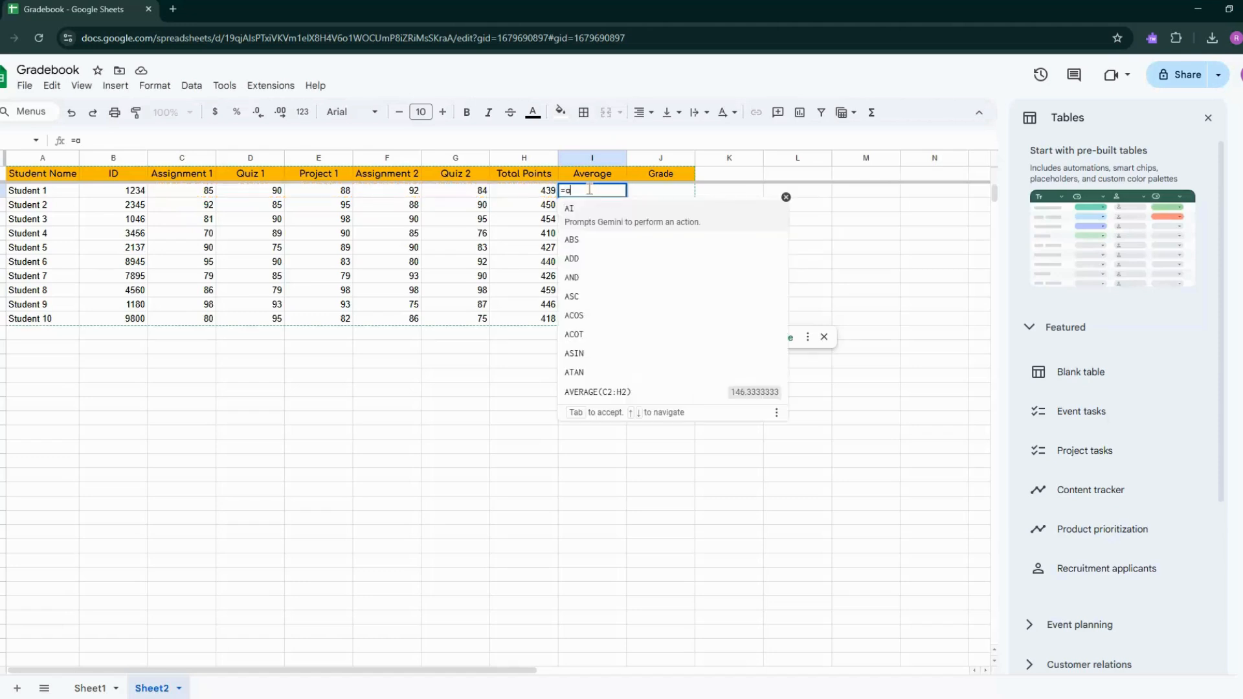
{"action": "type", "text": "verage"}
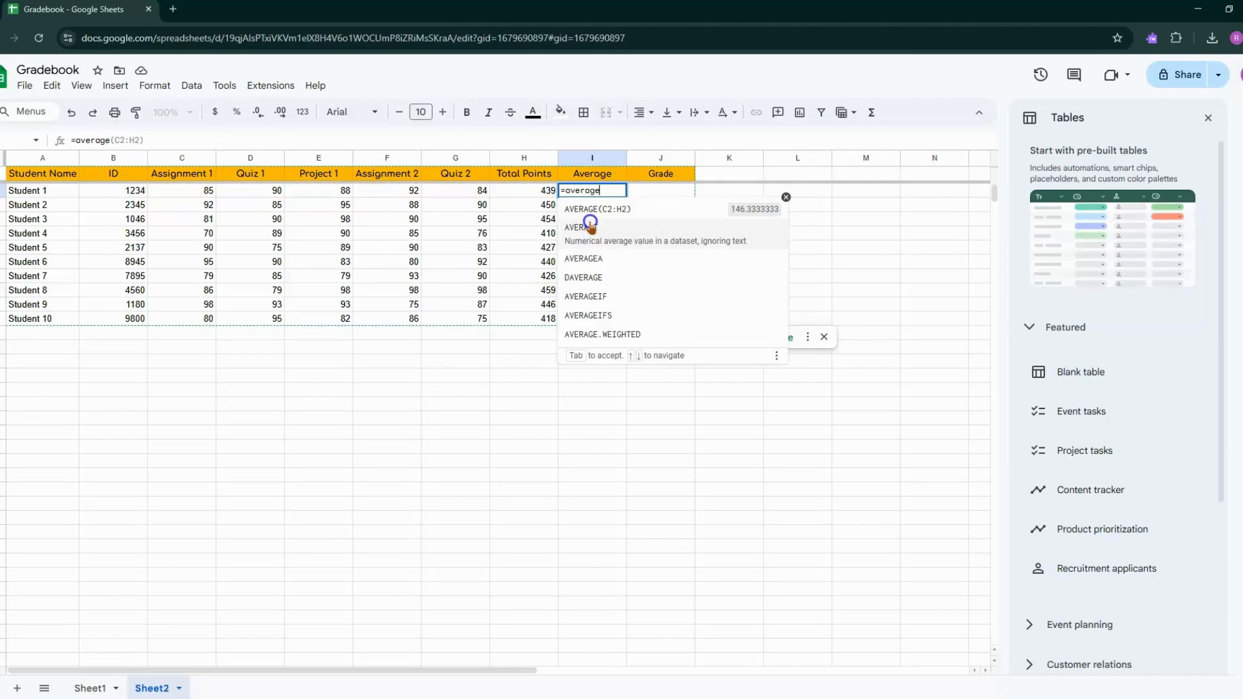
{"action": "left_click", "coordinate": [590, 226]}
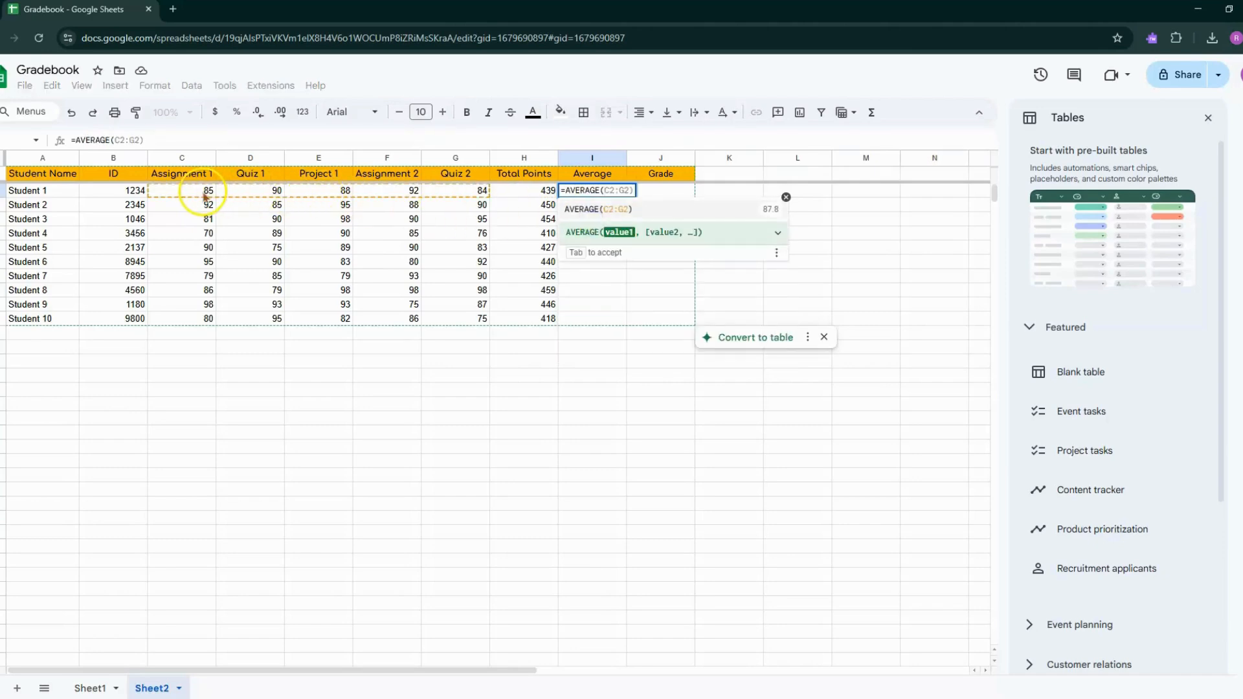
{"action": "left_click_drag", "start_coordinate": [206, 192], "coordinate": [437, 191]}
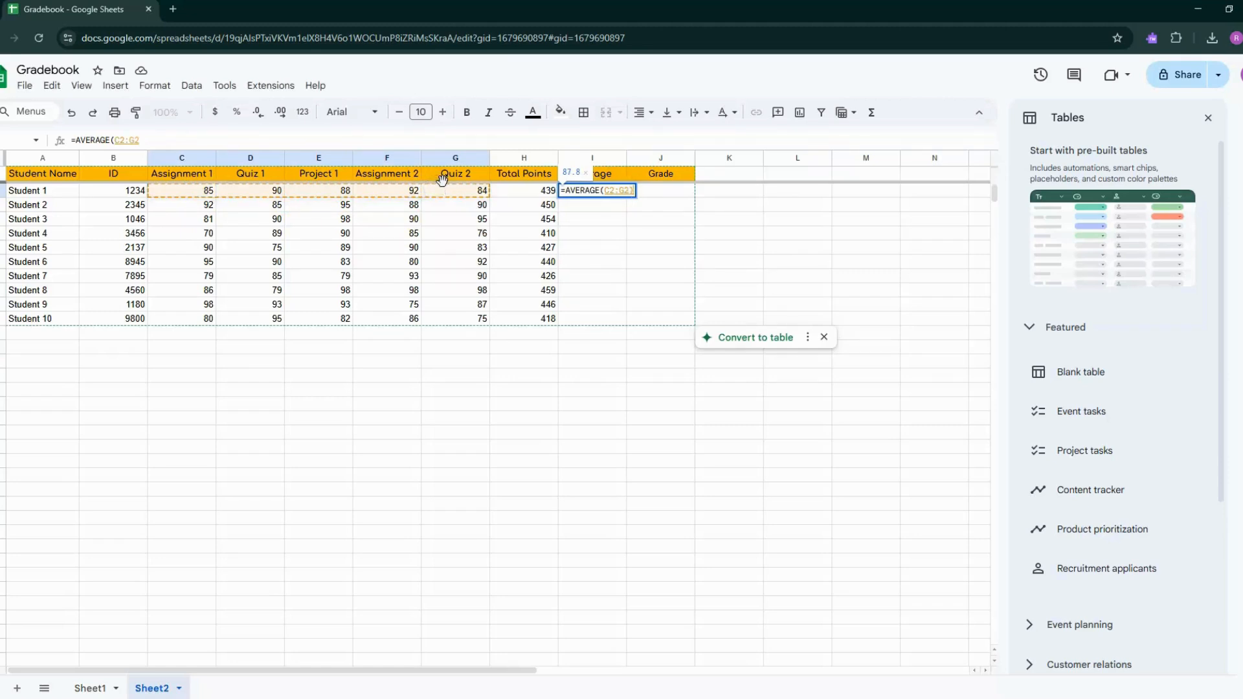
{"action": "type", "text": ")"}
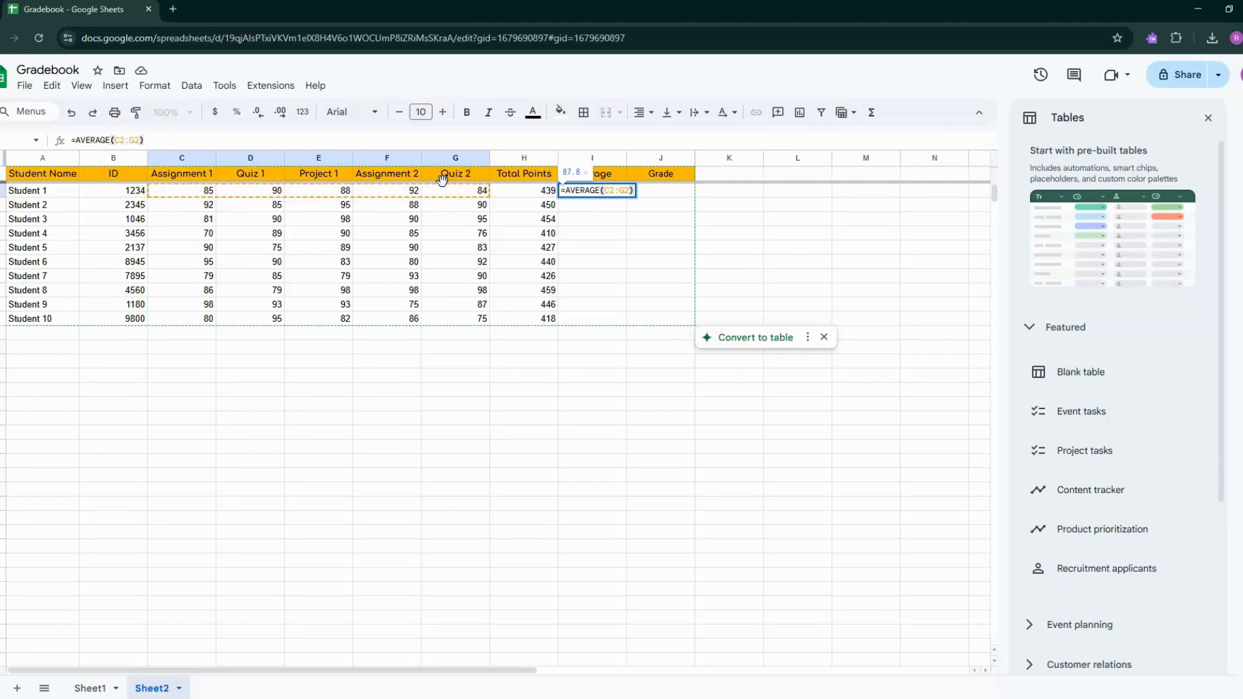
{"action": "key", "text": "Return"}
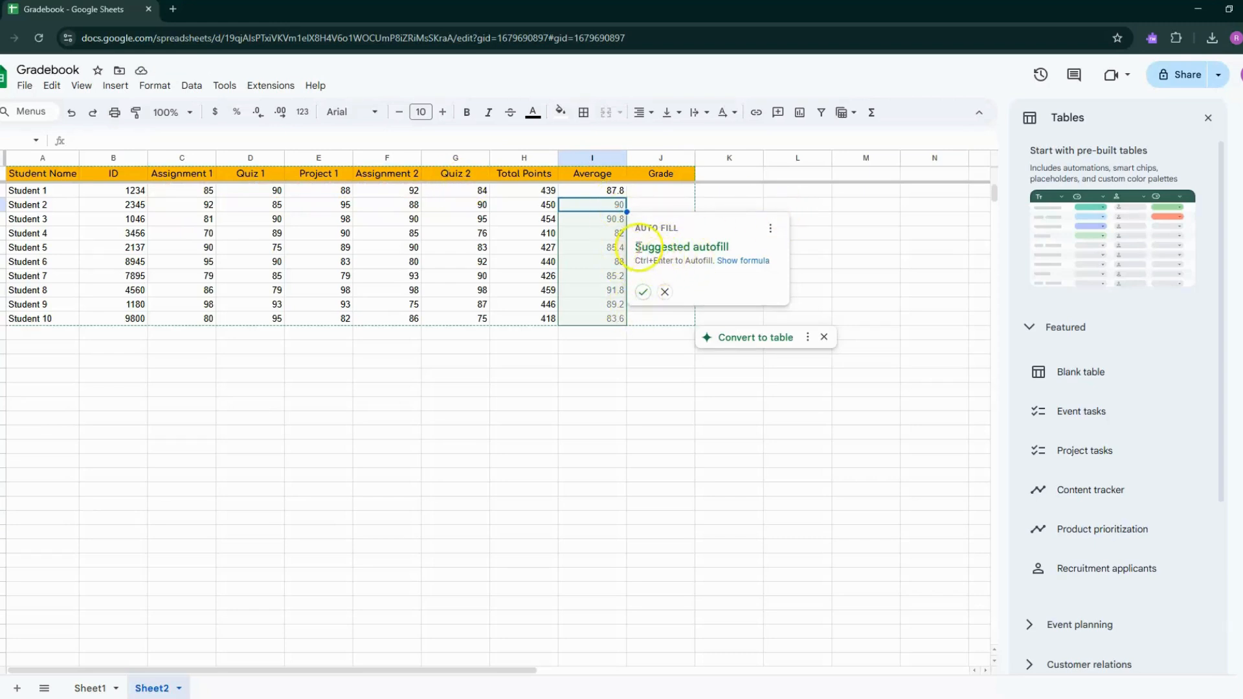
Accept the suggested autofill for the remaining students' averages, and clear the Average values of all ten students
{"action": "left_click", "coordinate": [647, 294]}
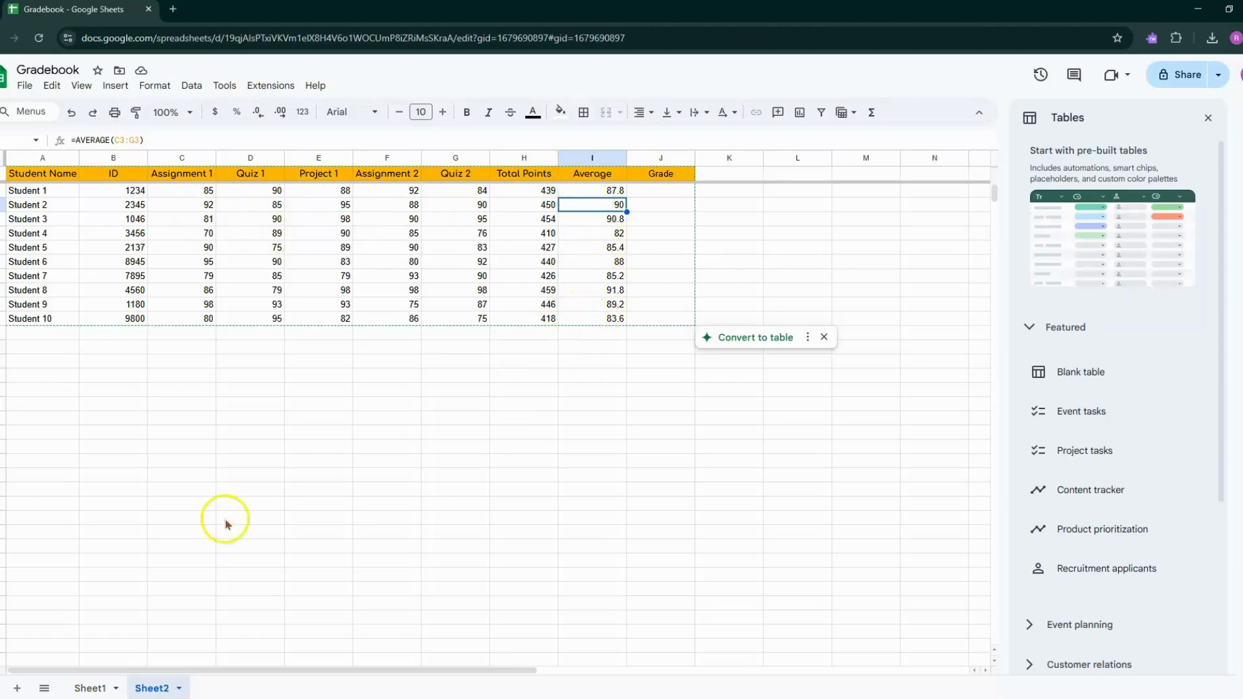
{"action": "left_click_drag", "start_coordinate": [592, 190], "coordinate": [600, 275]}
{"action": "key", "text": "Delete"}
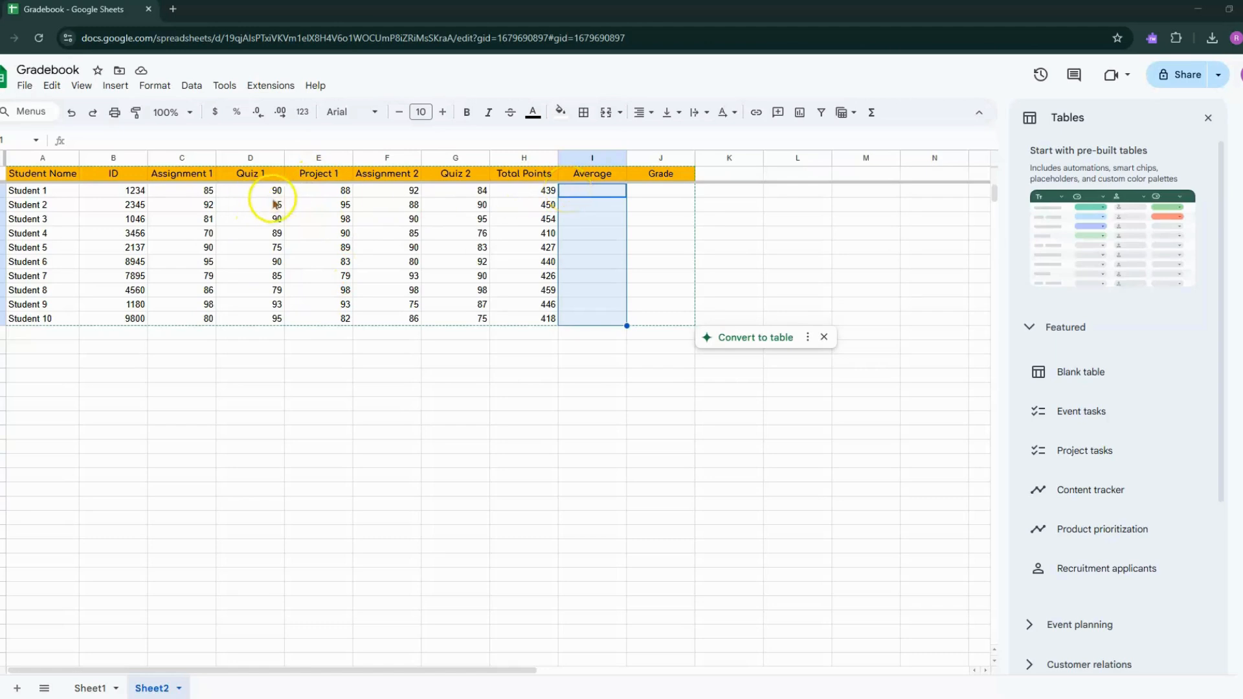
Start an AVERAGE.WEIGHTED formula in Student 1's Average cell, weighting the Assignment 1 score (C2) at 25%
{"action": "double_click", "coordinate": [576, 190]}
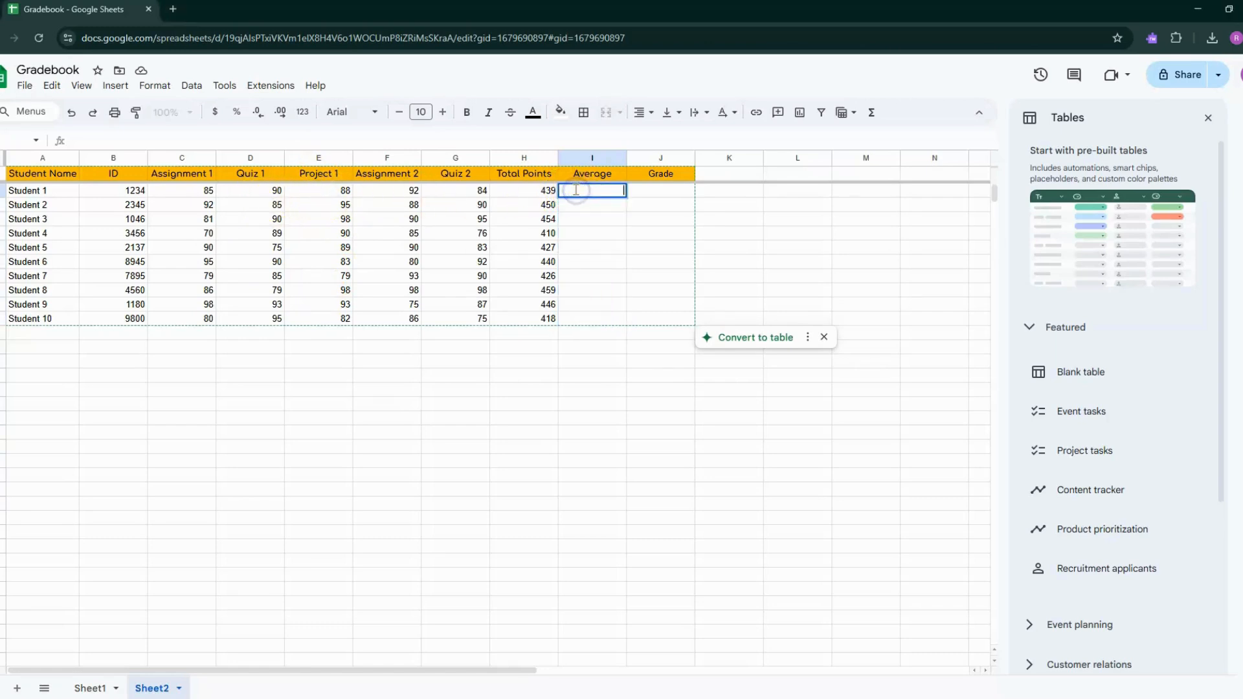
{"action": "type", "text": "="}
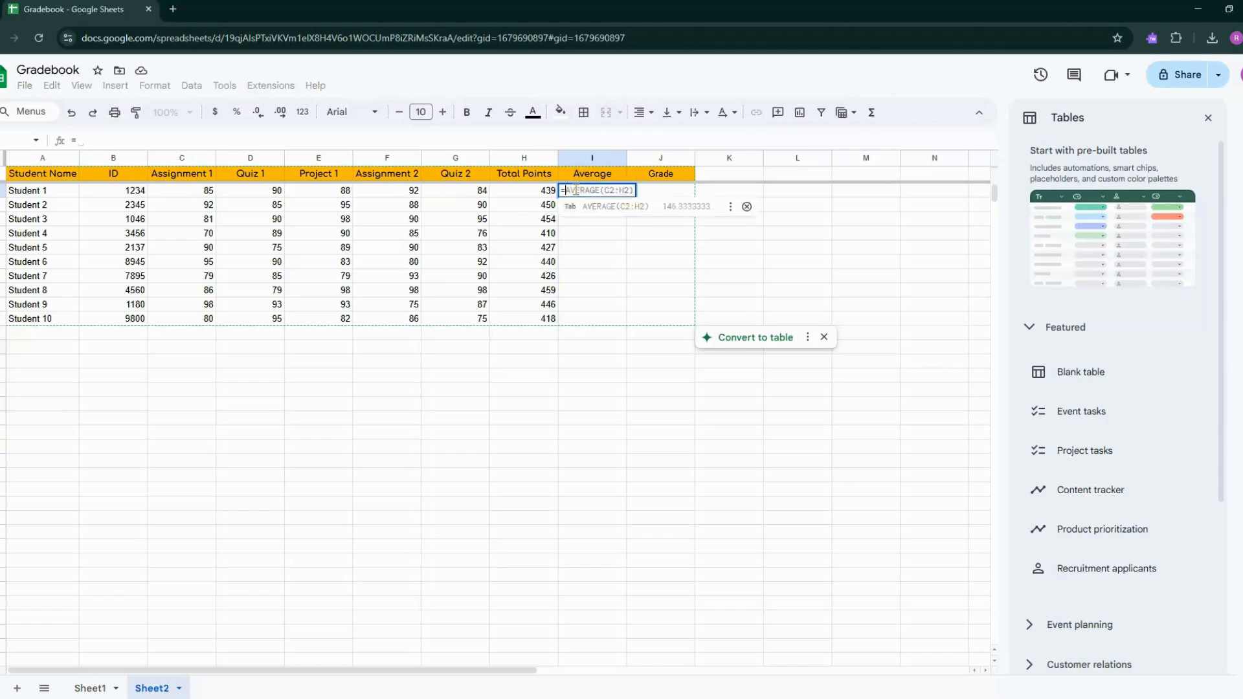
{"action": "type", "text": "Average."}
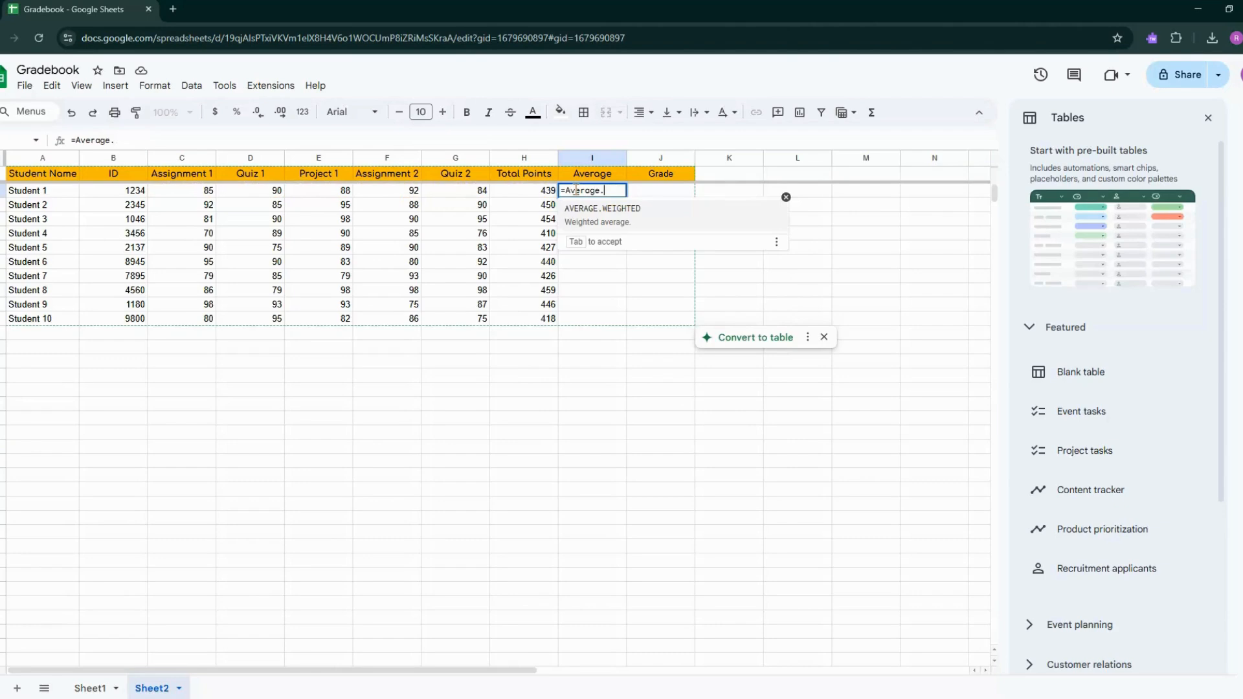
{"action": "left_click", "coordinate": [579, 219]}
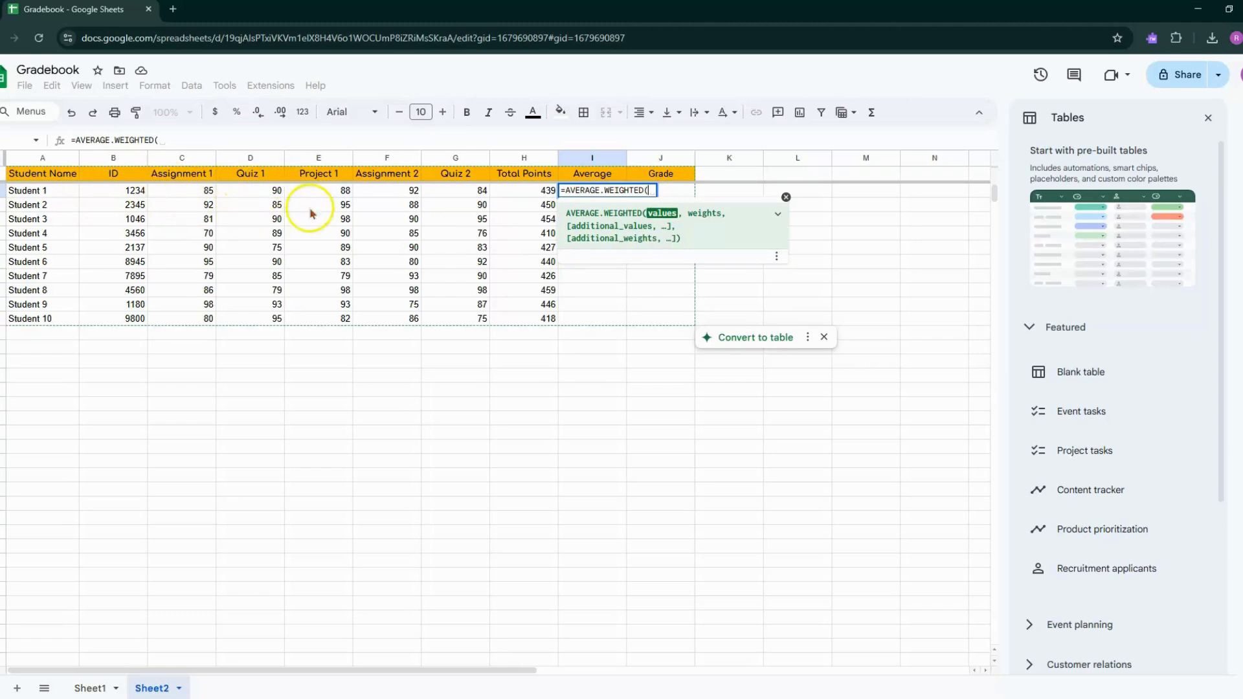
{"action": "left_click", "coordinate": [190, 193]}
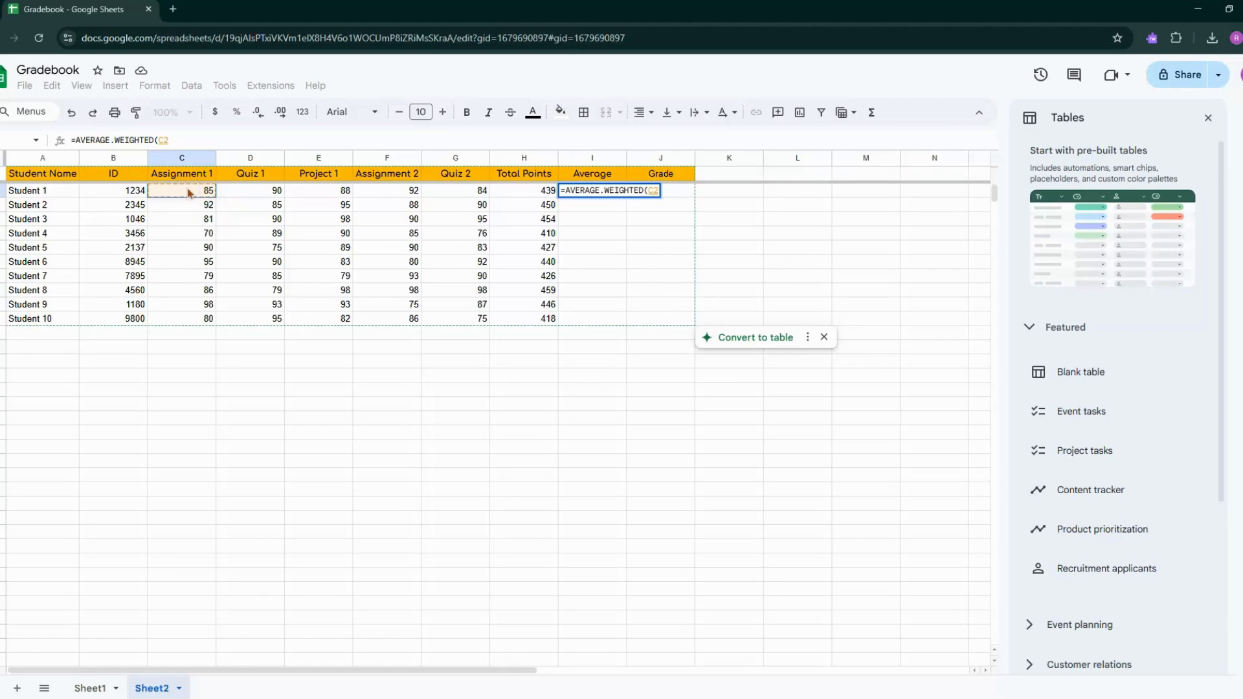
{"action": "type", "text": ","}
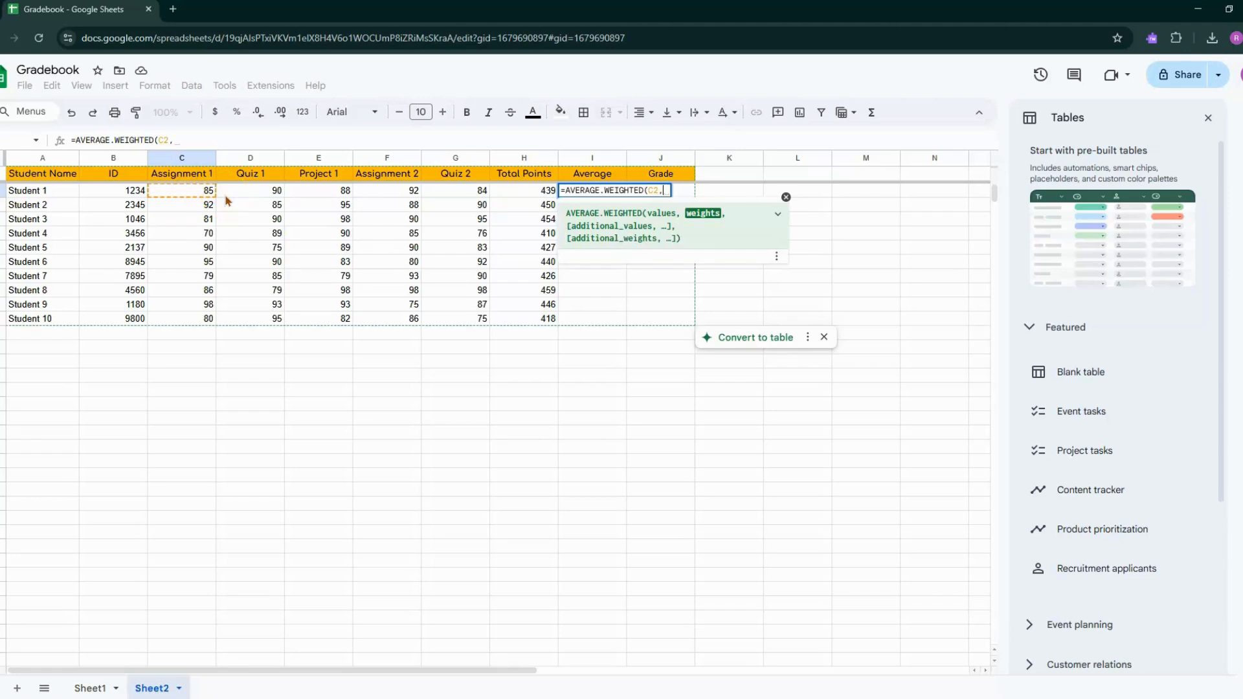
{"action": "type", "text": "25"}
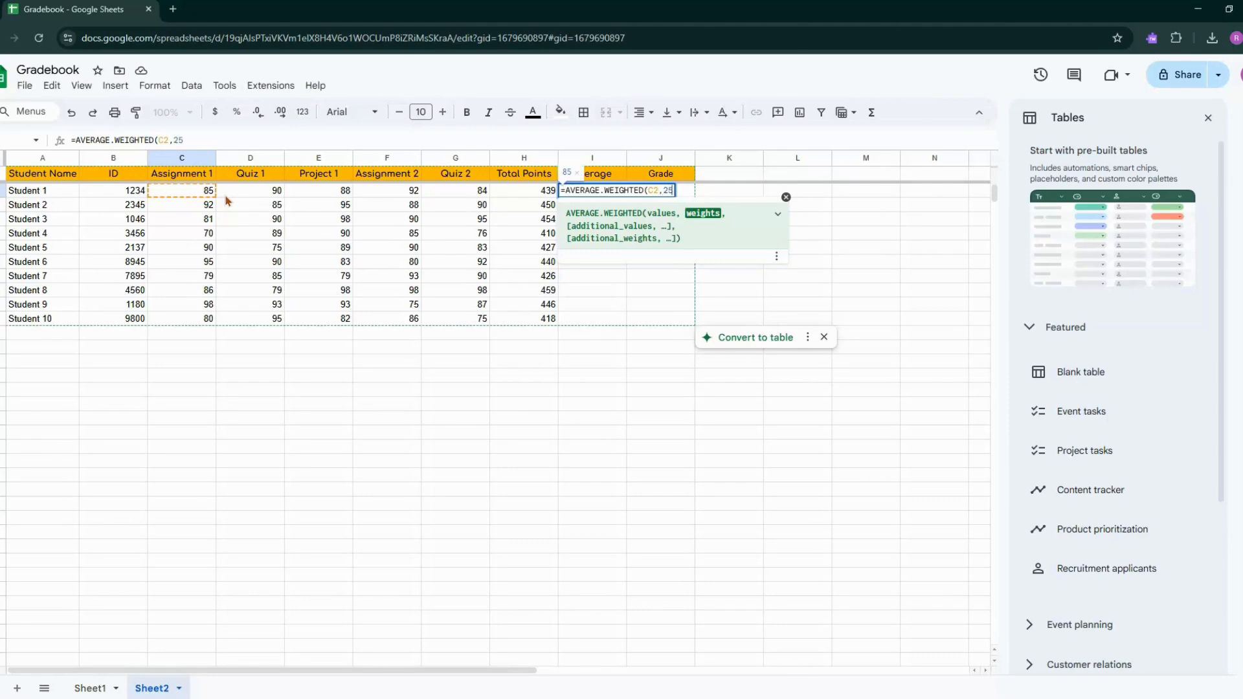
{"action": "type", "text": "%"}
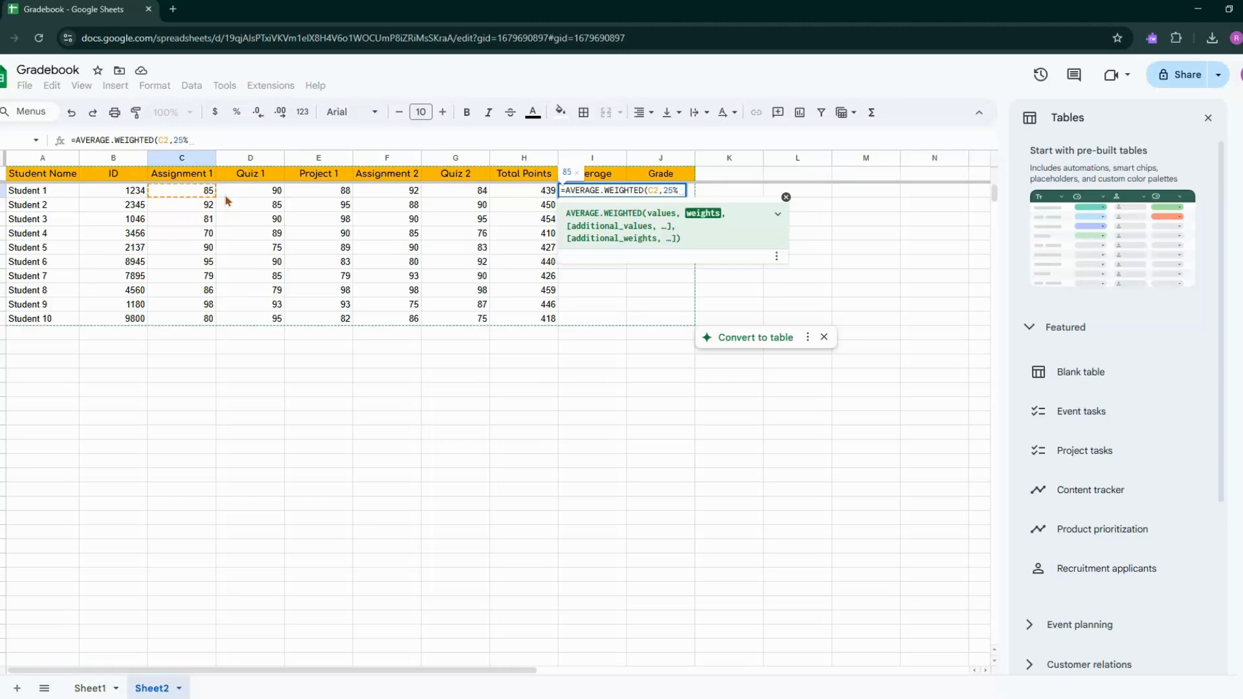
{"action": "type", "text": ","}
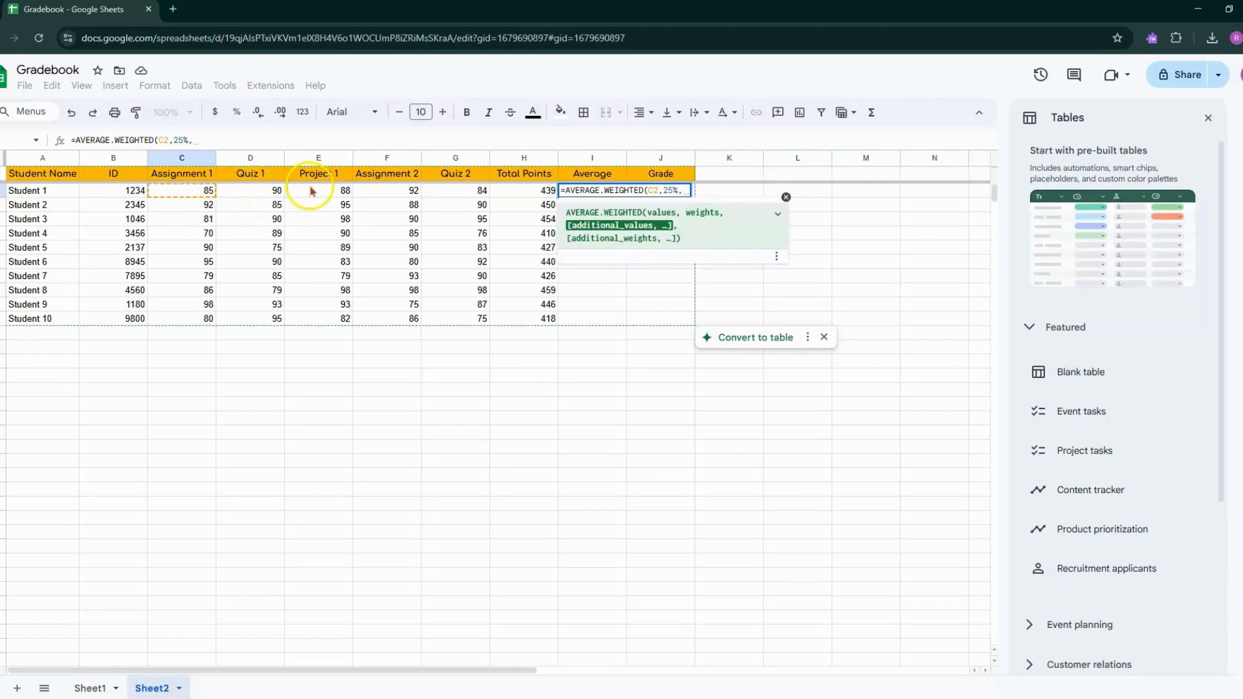
Extend the weighted average formula with the Quiz 1 score (D2) at 50% and the Project 1 score (E2) at 25%
{"action": "left_click", "coordinate": [234, 192]}
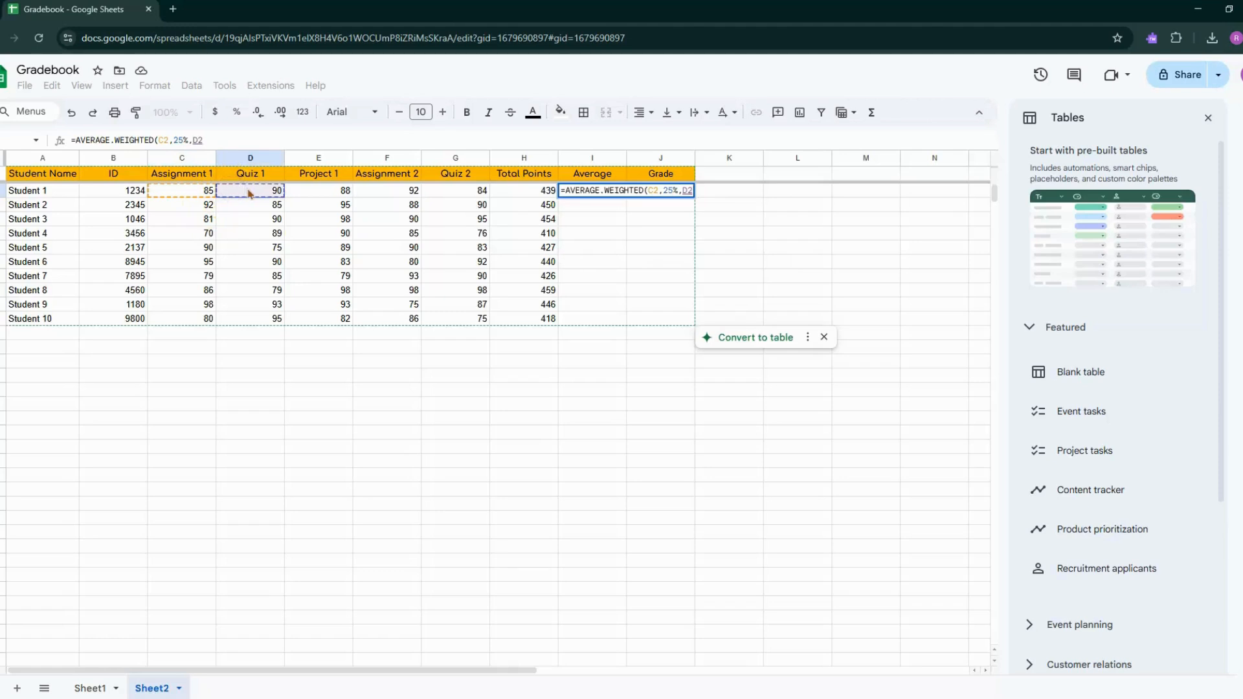
{"action": "type", "text": ","}
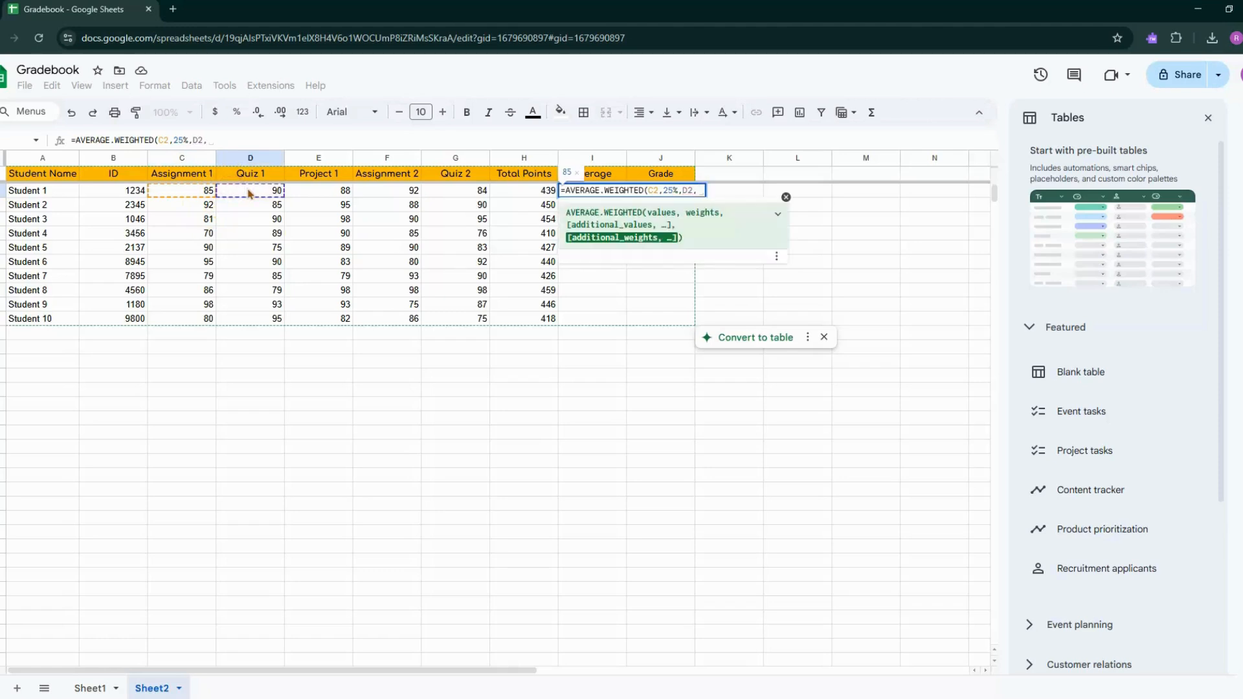
{"action": "type", "text": "50"}
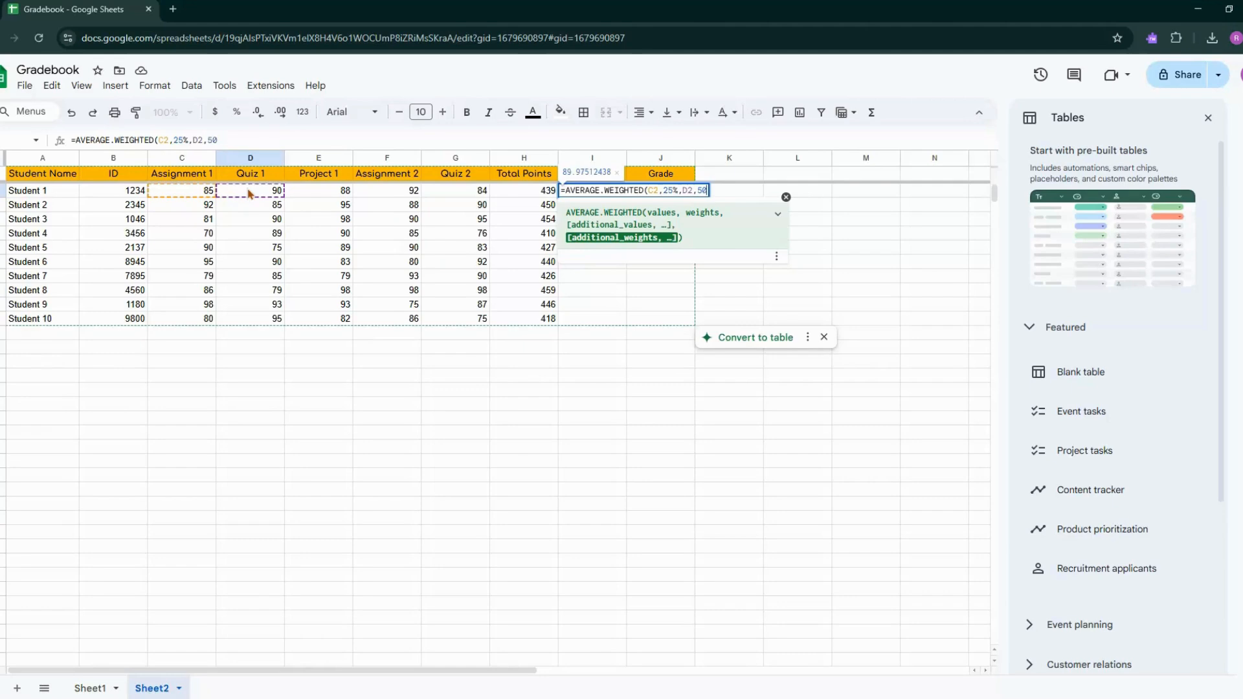
{"action": "type", "text": "%,"}
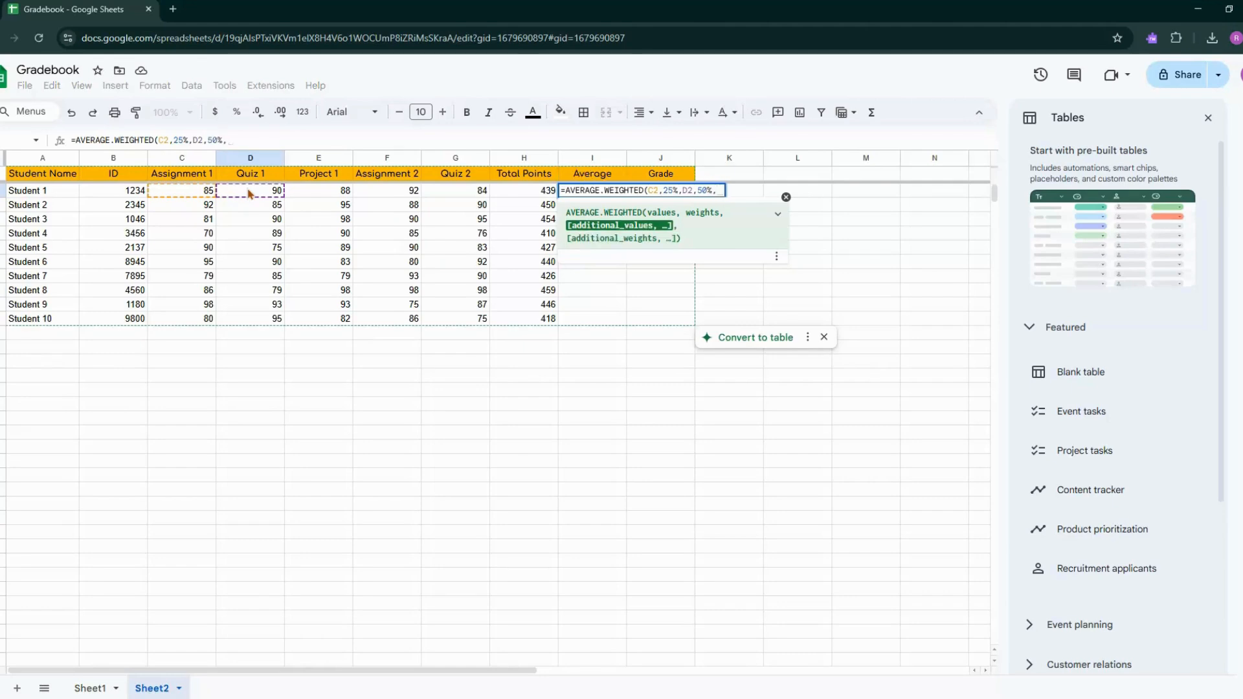
{"action": "left_click", "coordinate": [306, 189]}
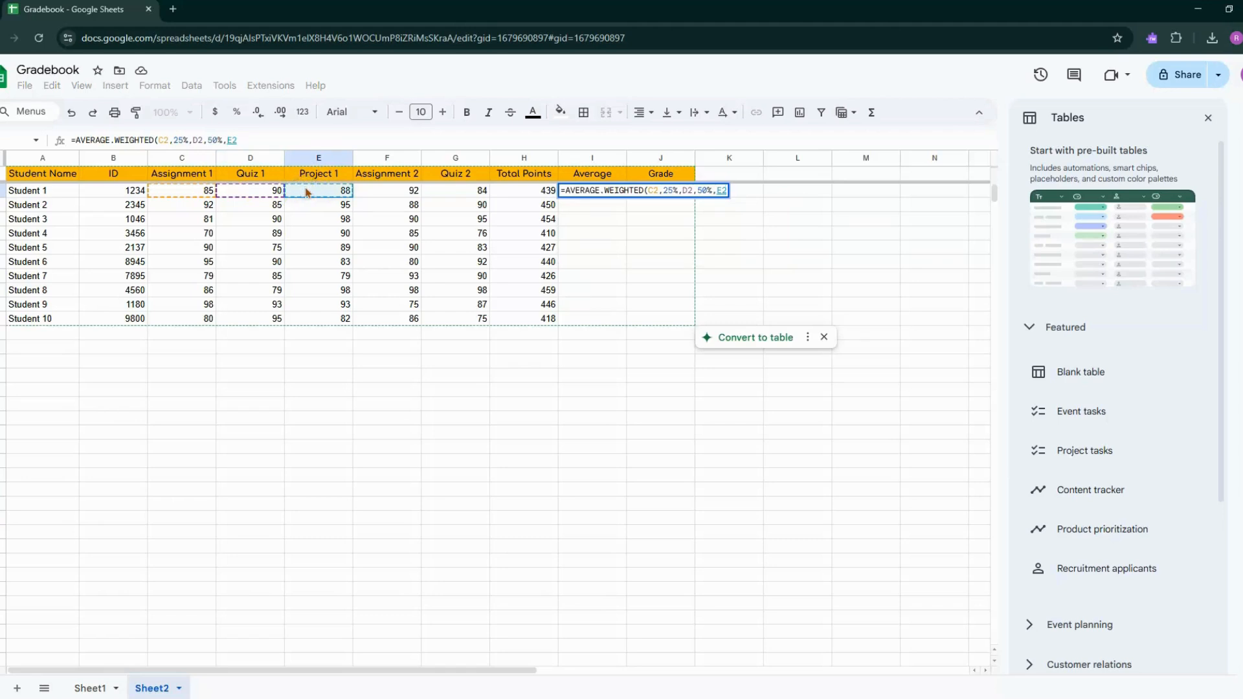
{"action": "type", "text": "25"}
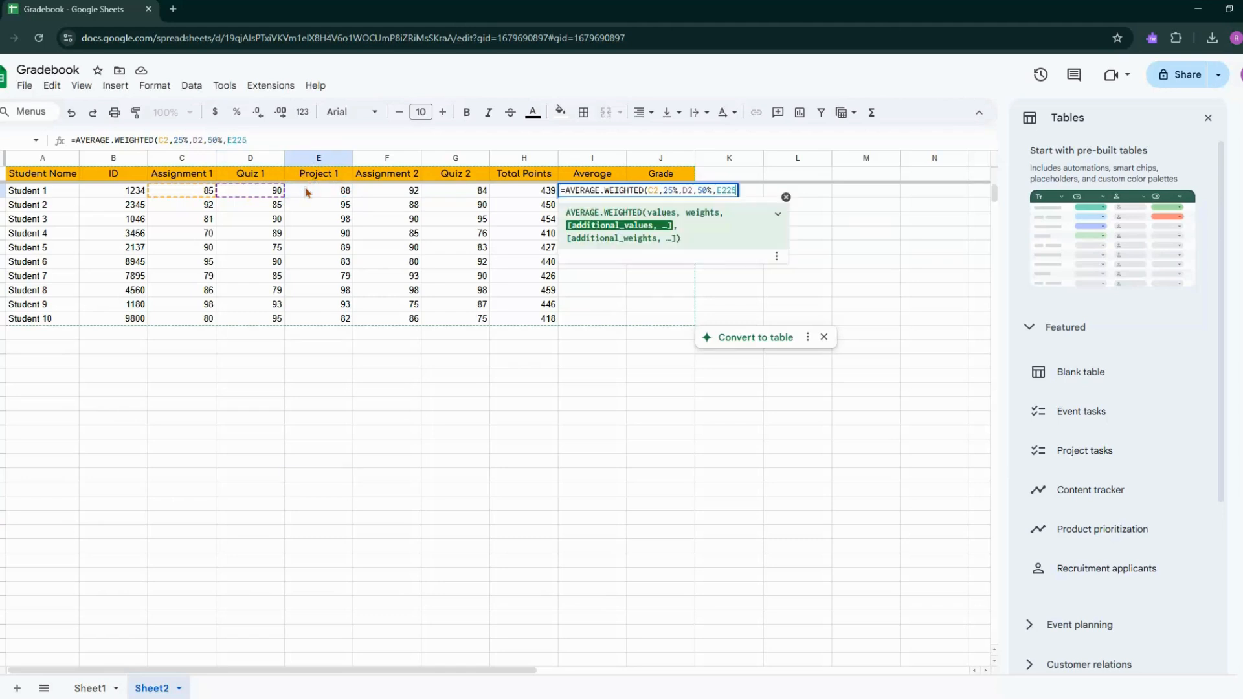
{"action": "key", "text": "BackSpace"}
{"action": "key", "text": "BackSpace"}
{"action": "type", "text": ", 2"}
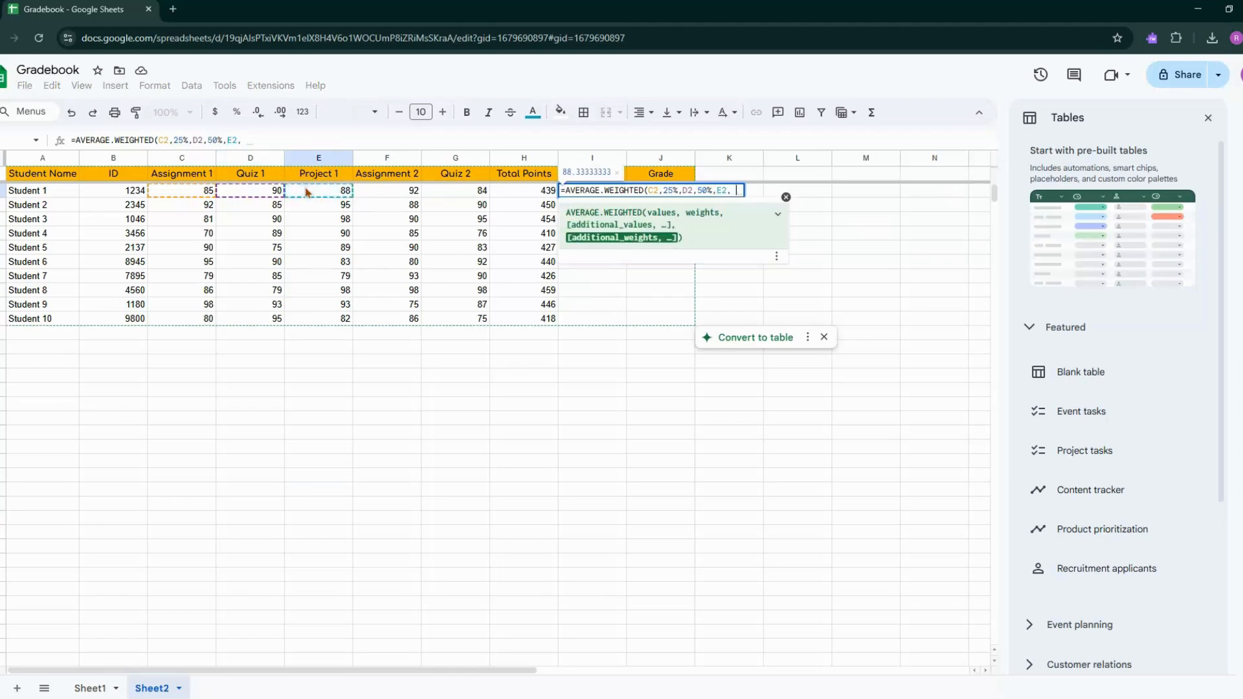
{"action": "key", "text": "BackSpace"}
{"action": "key", "text": "BackSpace"}
{"action": "type", "text": "25"}
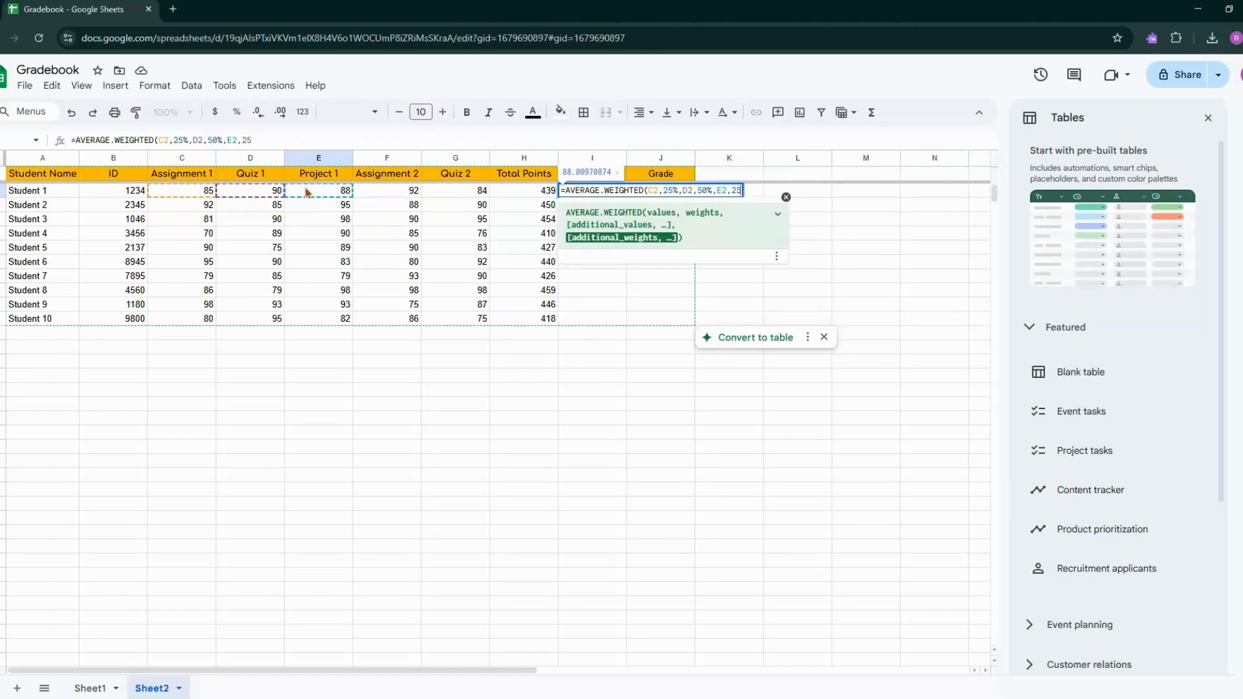
{"action": "type", "text": "%,"}
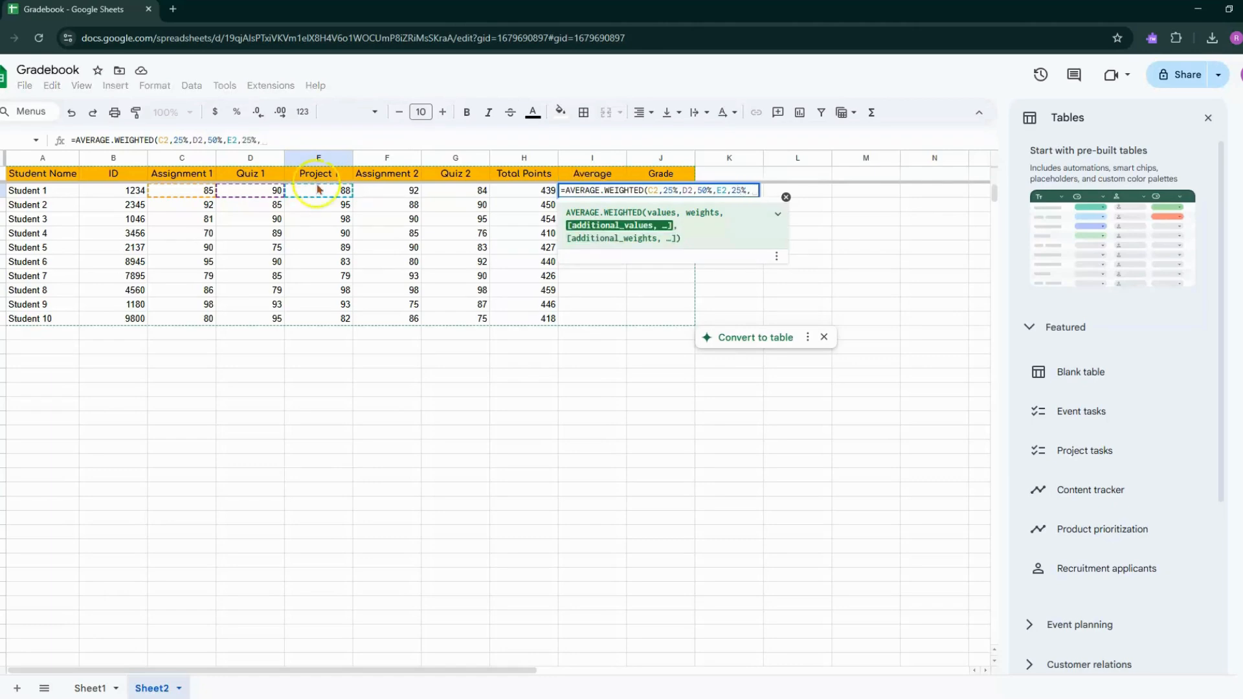
Complete the weighted average formula with Assignment 2 (F2) at 25% and Quiz 2 (G2) at 50%, and accept the suggested autofill for the remaining students
{"action": "left_click", "coordinate": [380, 195]}
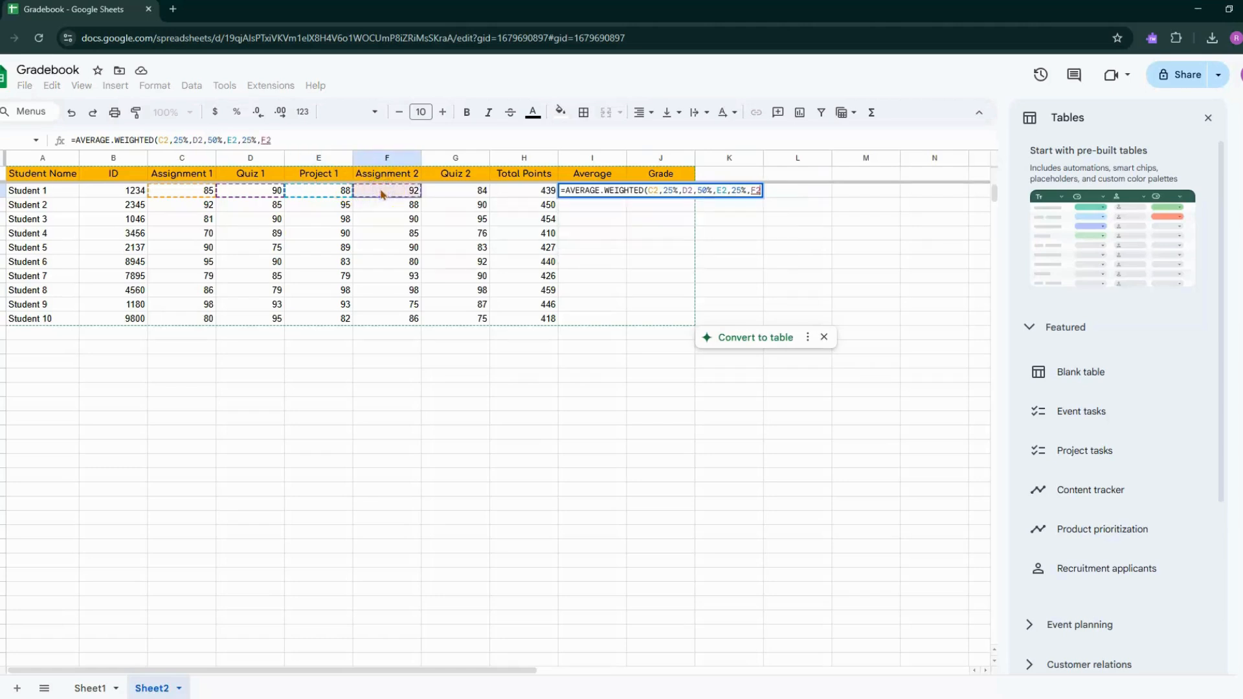
{"action": "type", "text": ",25%"}
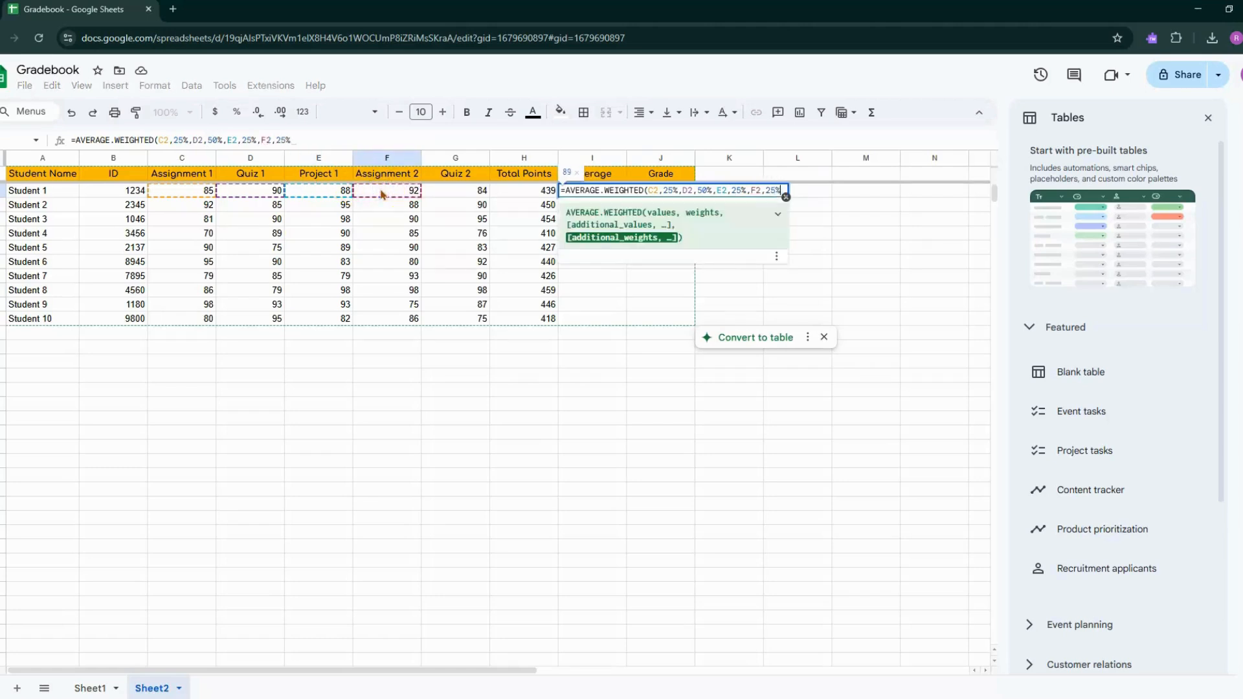
{"action": "type", "text": ","}
{"action": "left_click", "coordinate": [432, 193]}
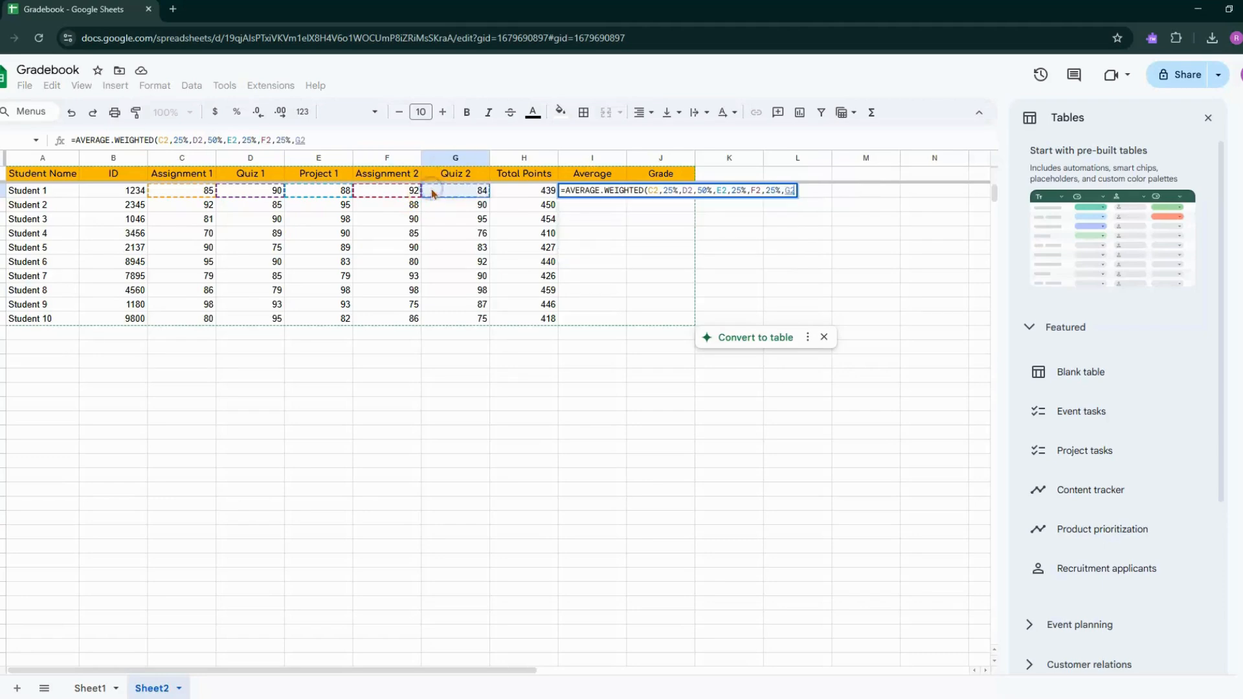
{"action": "type", "text": ",50"}
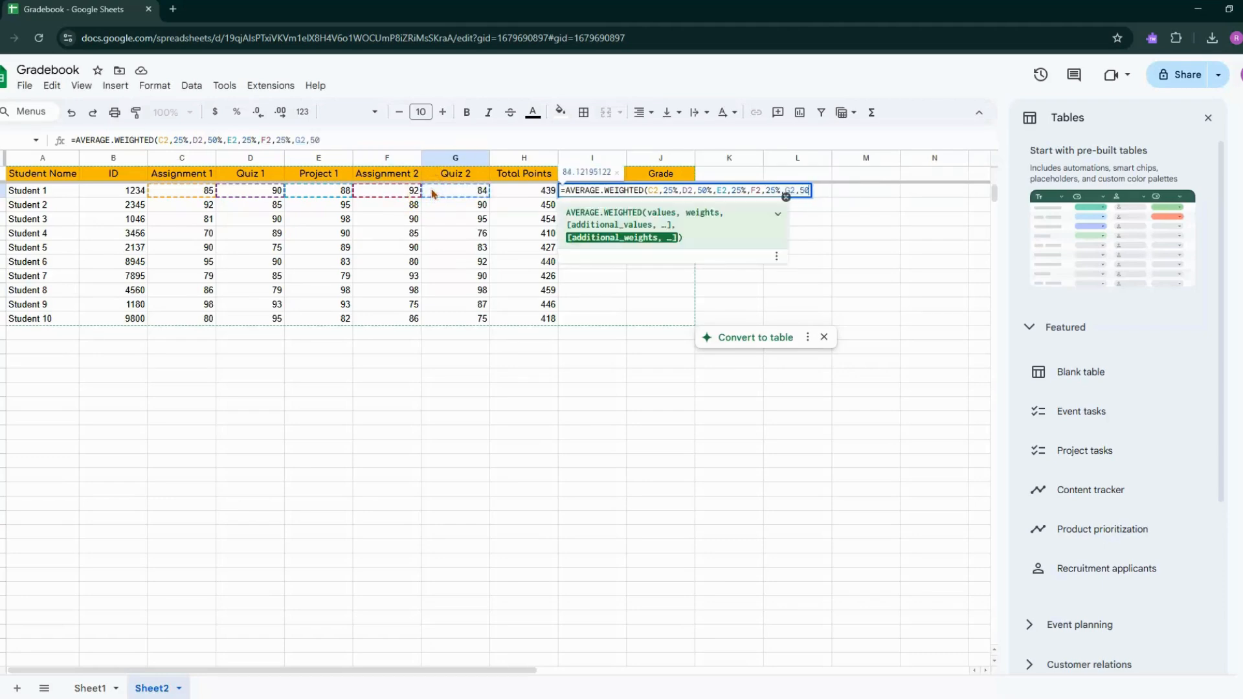
{"action": "type", "text": "%)"}
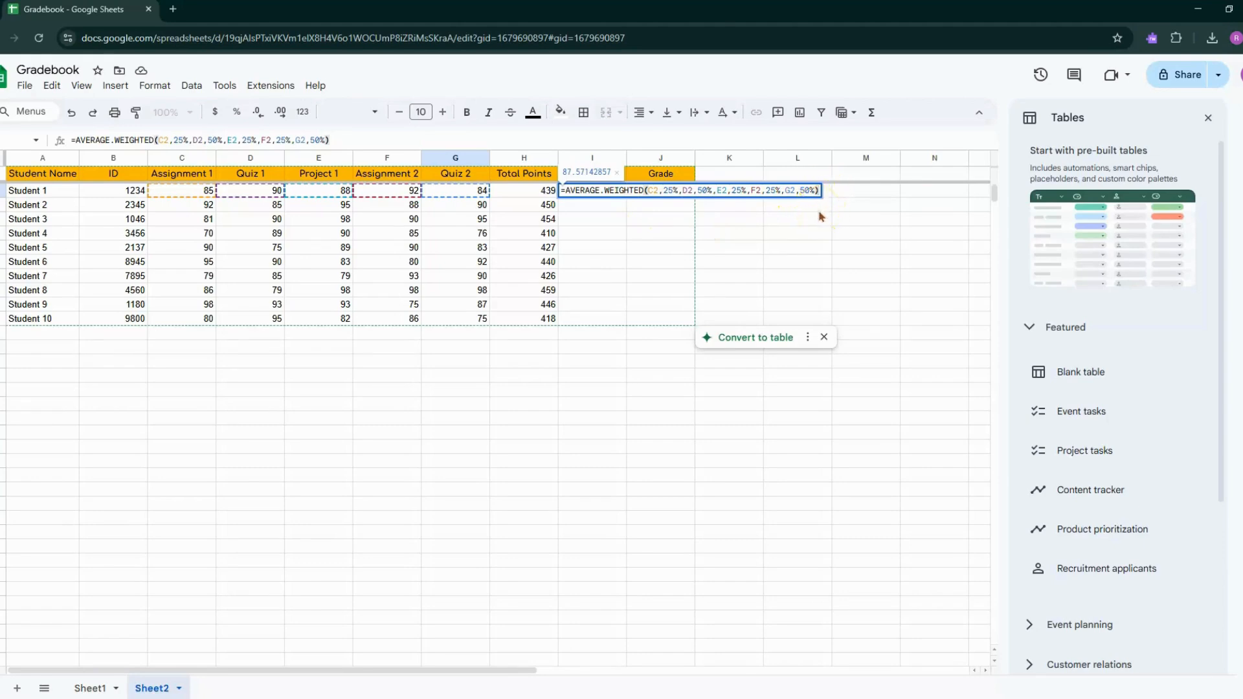
{"action": "key", "text": "Return"}
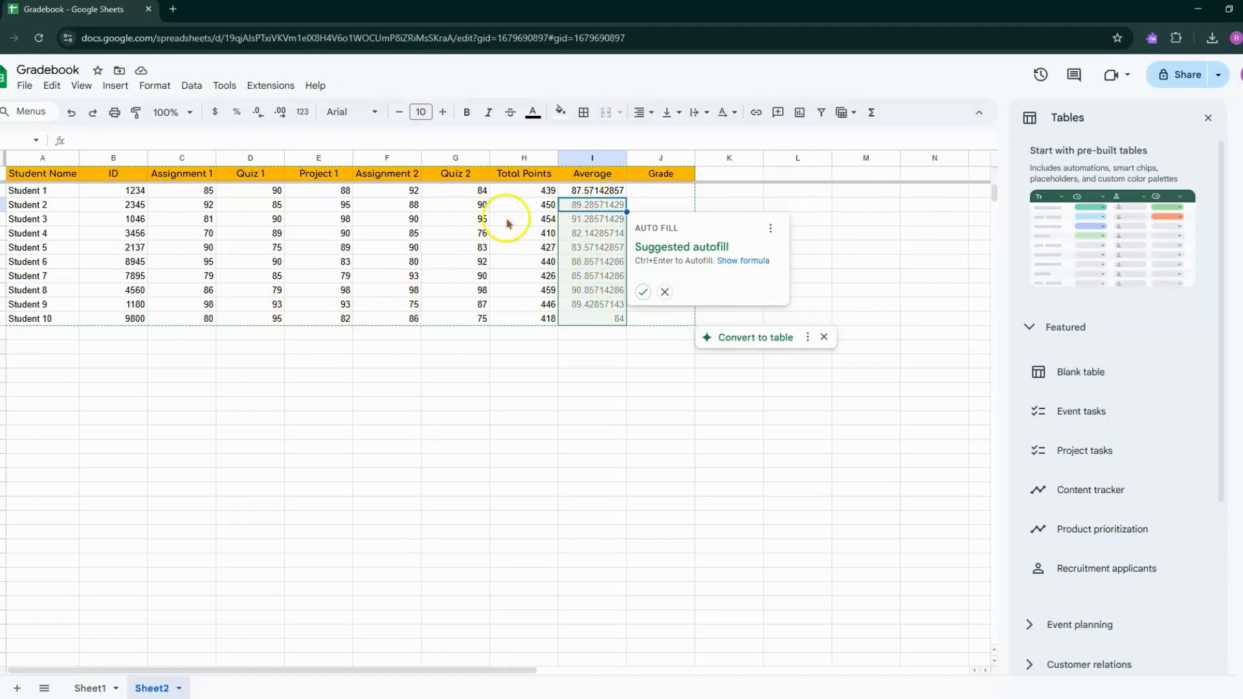
{"action": "left_click", "coordinate": [643, 293]}
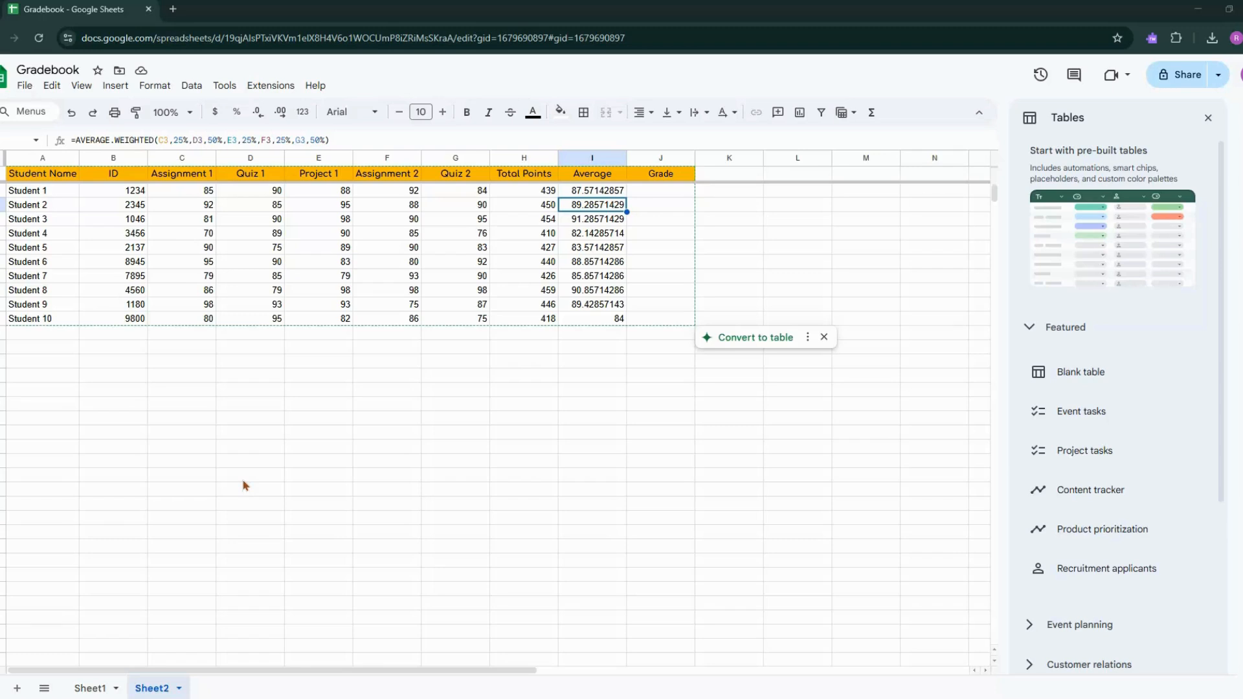
Enter =COUNT(B2:B11) in cell A15 below the student list to count the student IDs
{"action": "key", "text": "ctrl+z"}
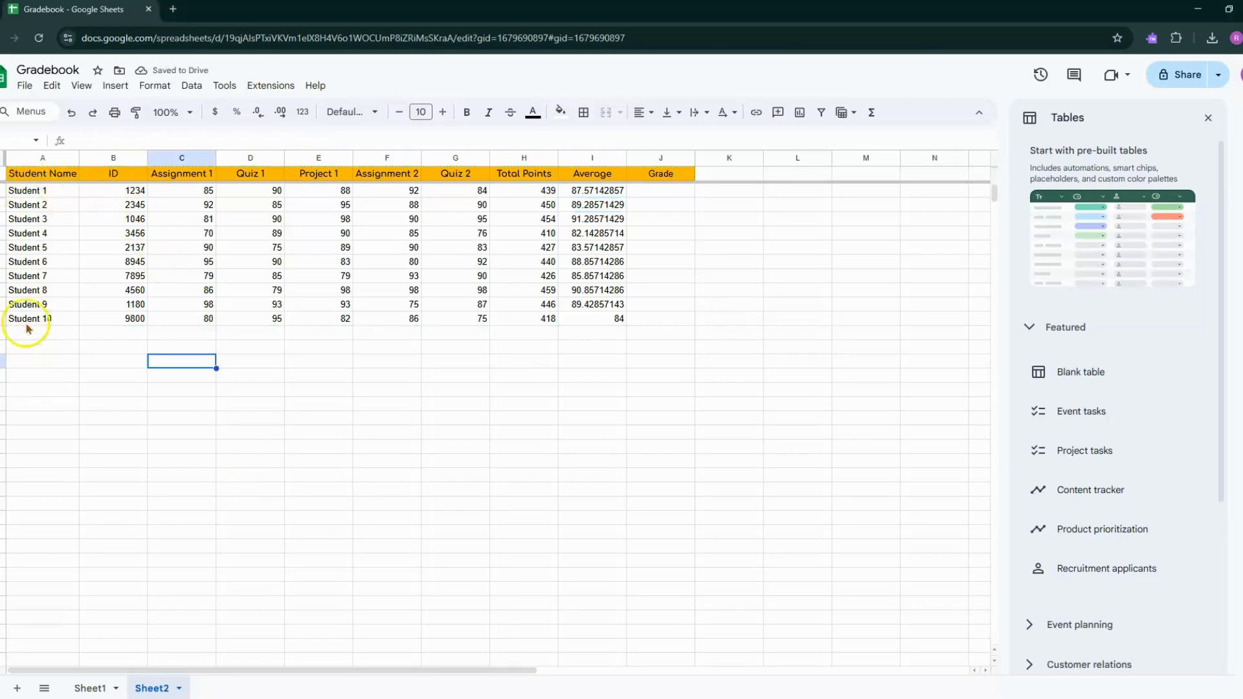
{"action": "left_click", "coordinate": [25, 375]}
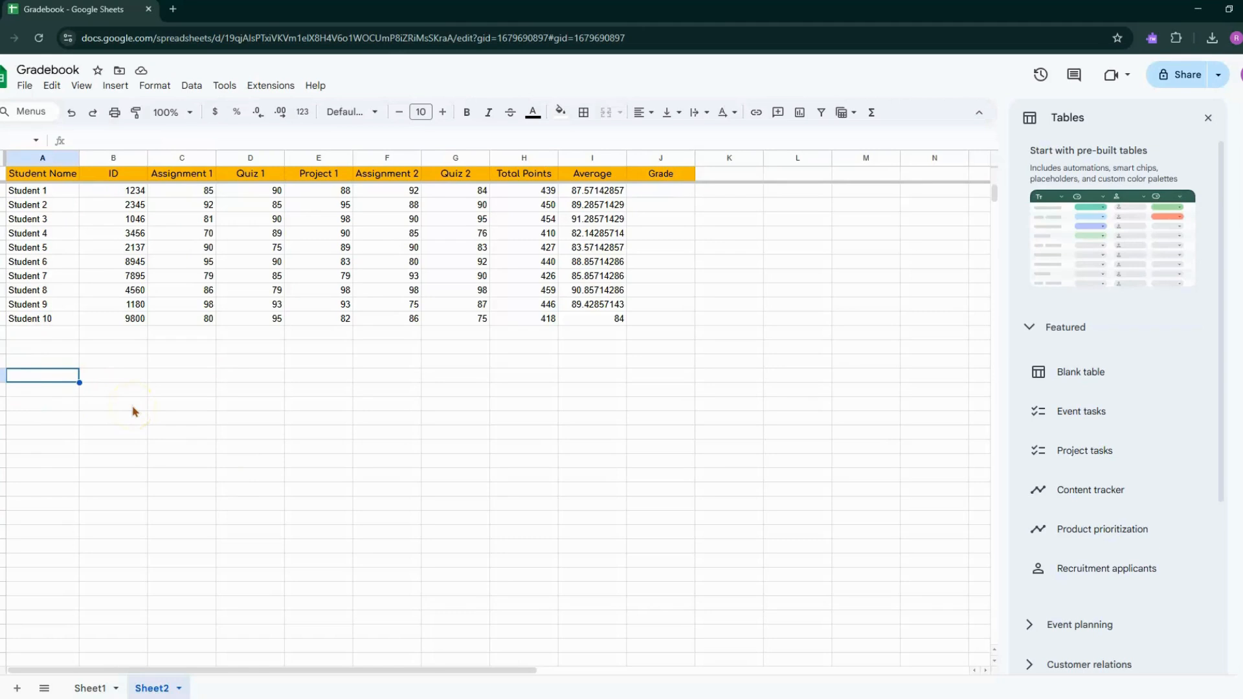
{"action": "type", "text": "=COUNT"}
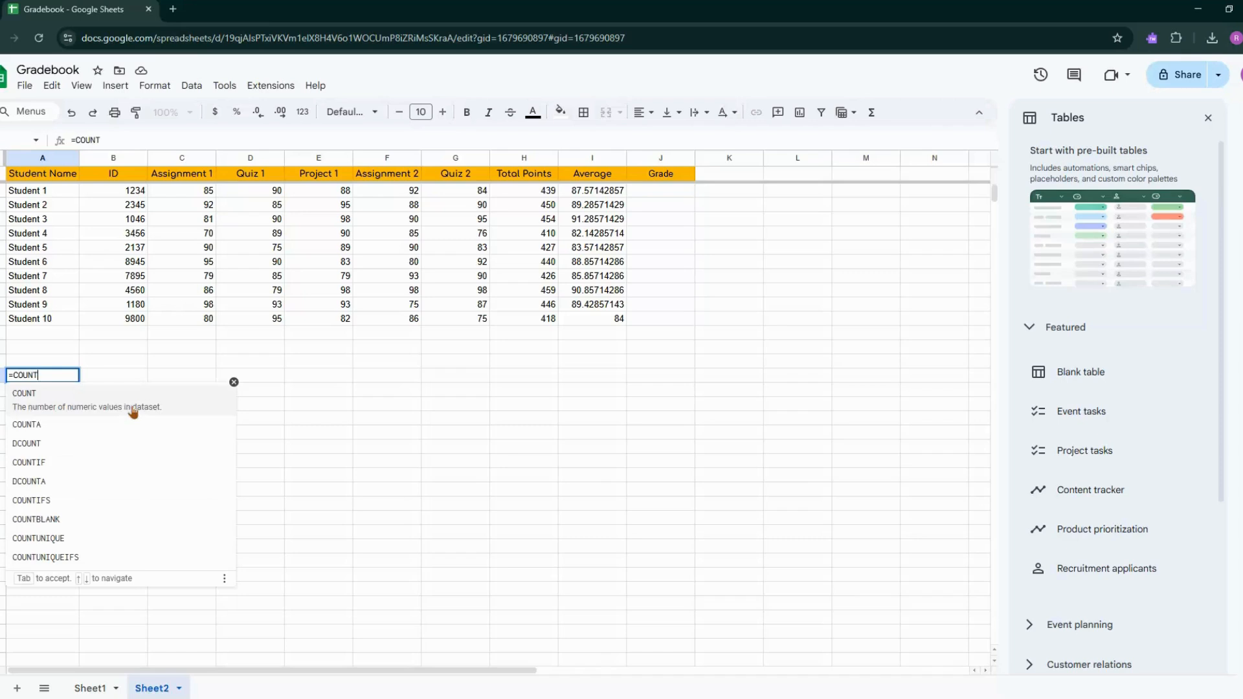
{"action": "left_click", "coordinate": [133, 412]}
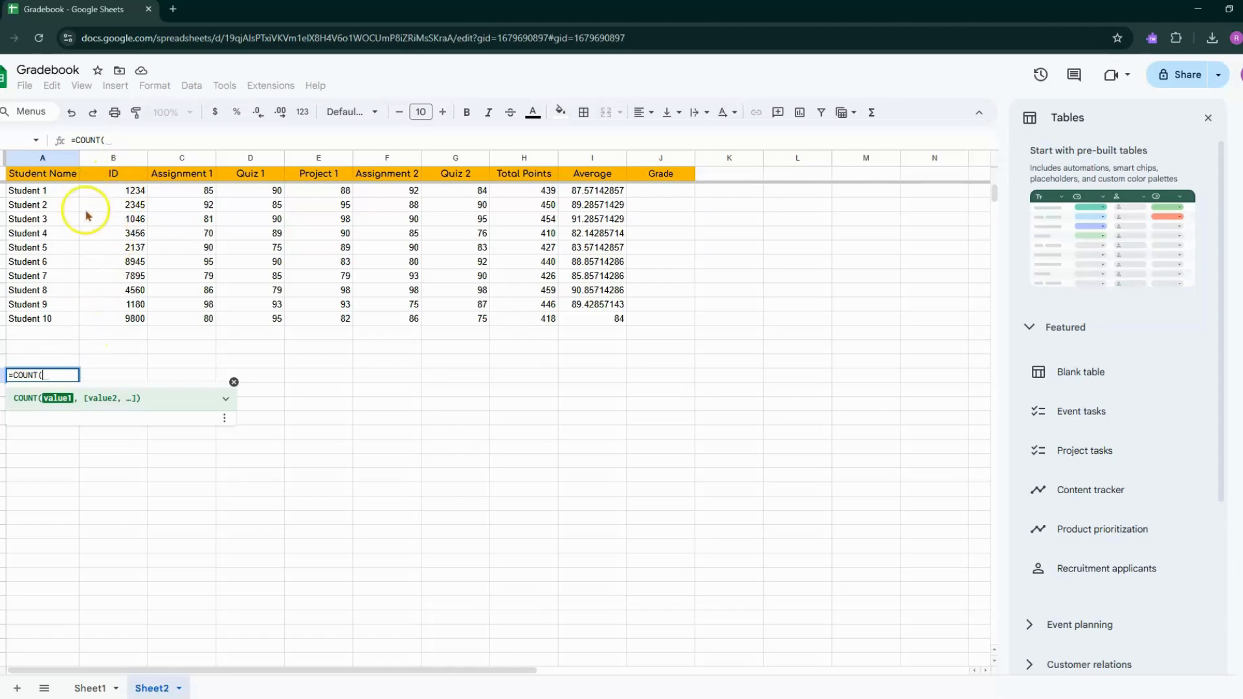
{"action": "left_click_drag", "start_coordinate": [101, 194], "coordinate": [114, 318]}
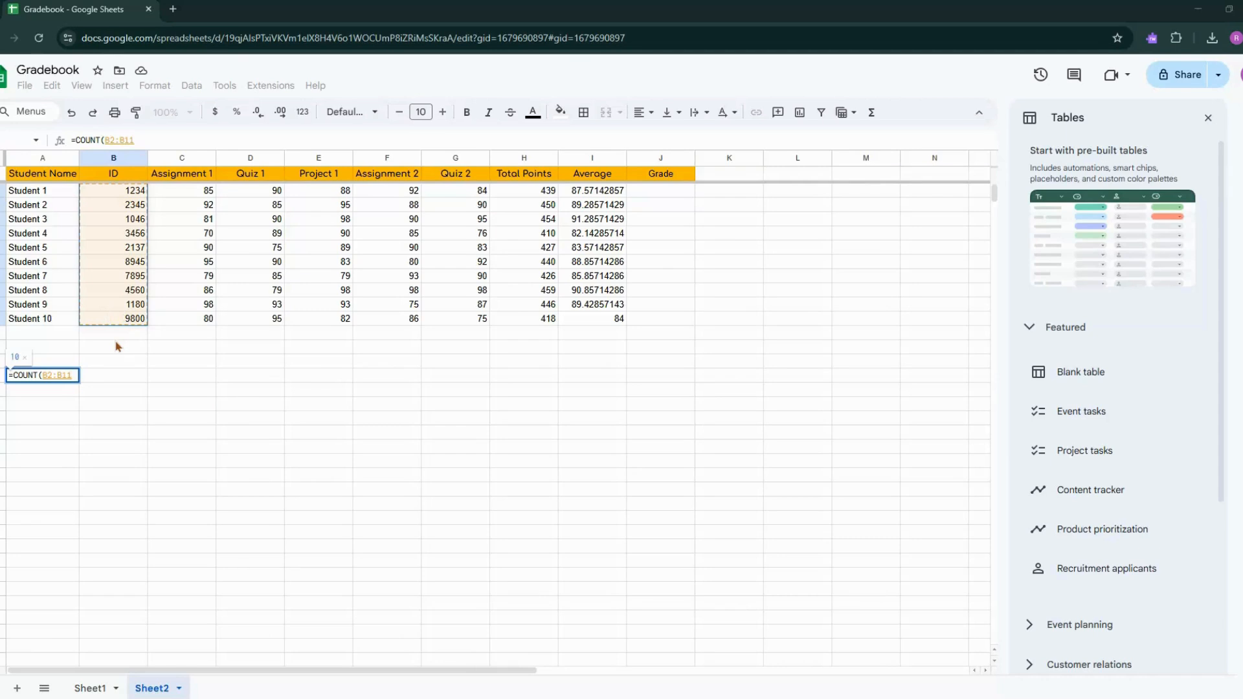
{"action": "left_click", "coordinate": [71, 376]}
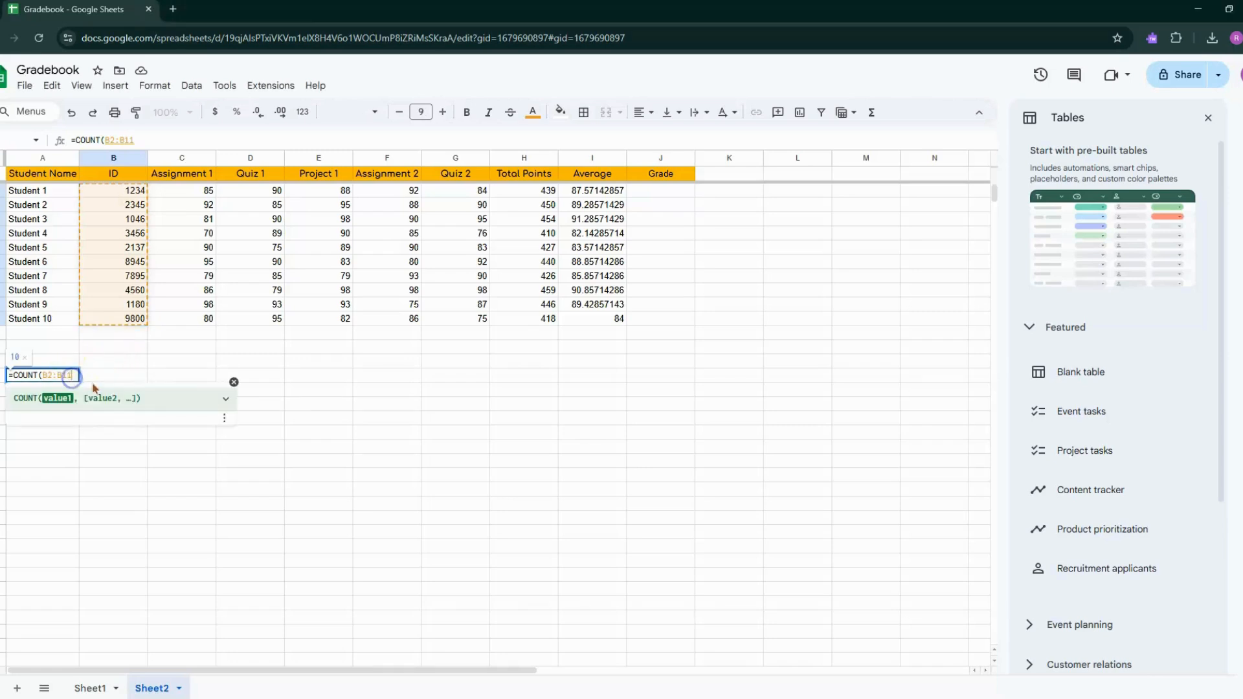
{"action": "type", "text": ")"}
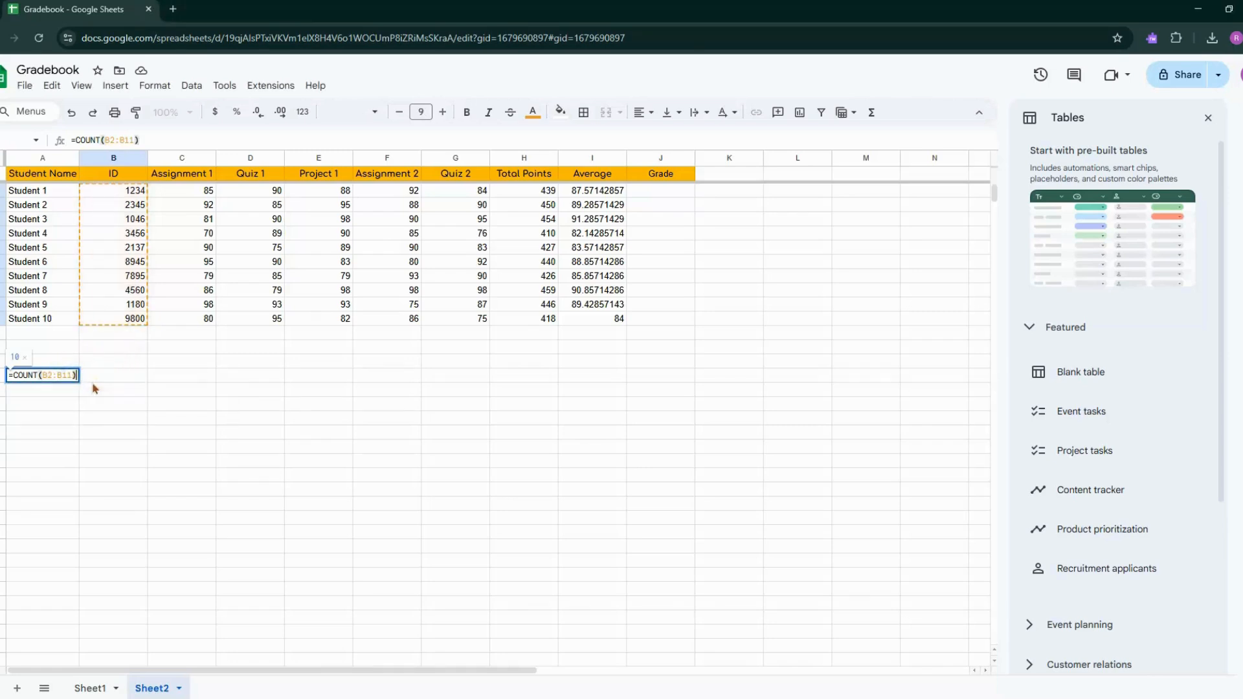
{"action": "key", "text": "Return"}
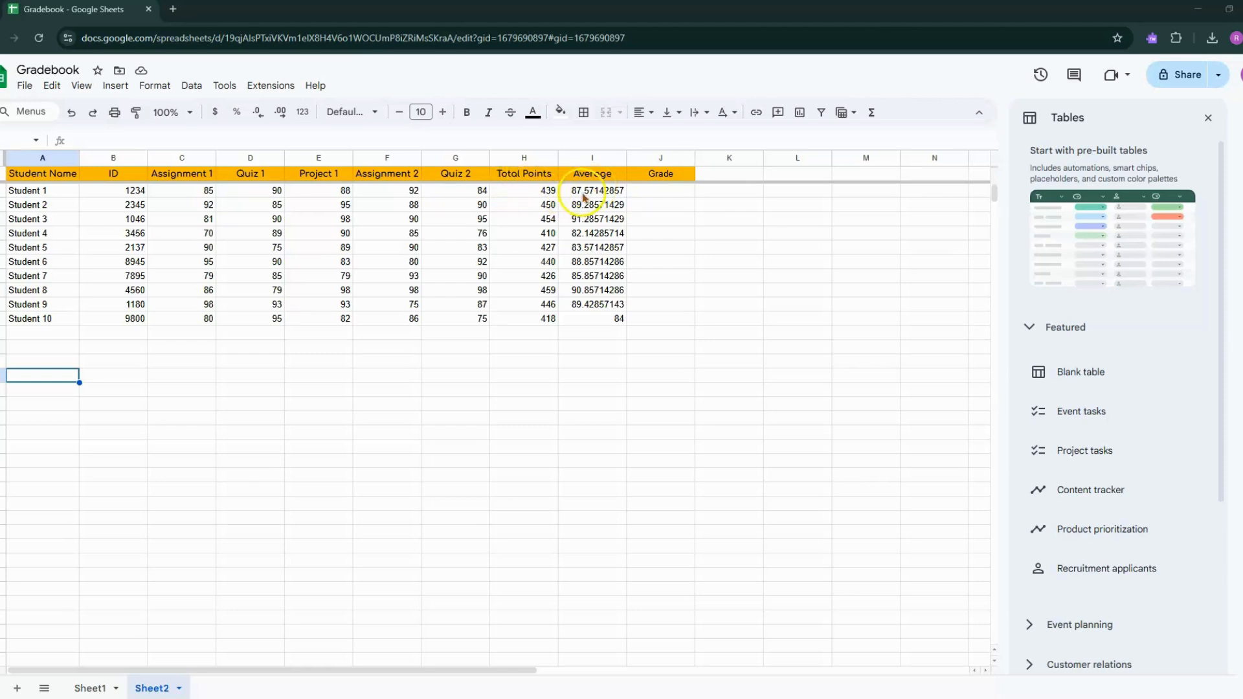
Insert a chart from the Average values in I2:I11 and change its chart type to a pie chart
{"action": "left_click_drag", "start_coordinate": [583, 196], "coordinate": [597, 318]}
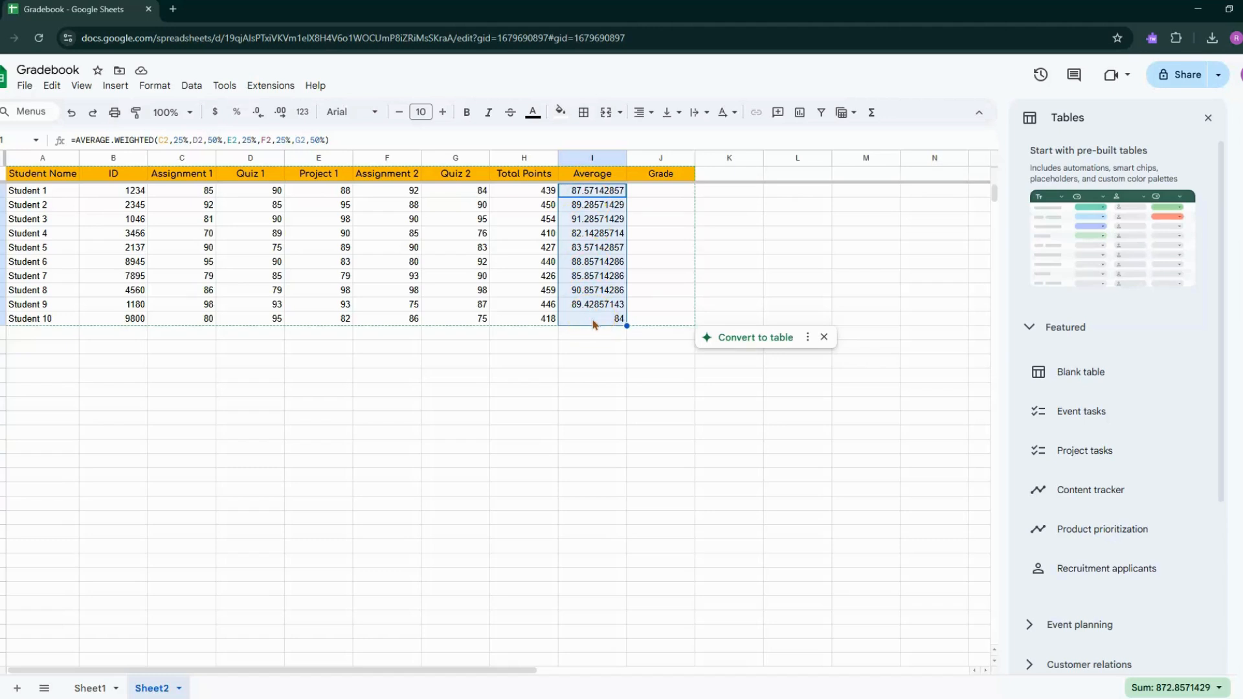
{"action": "left_click", "coordinate": [127, 88]}
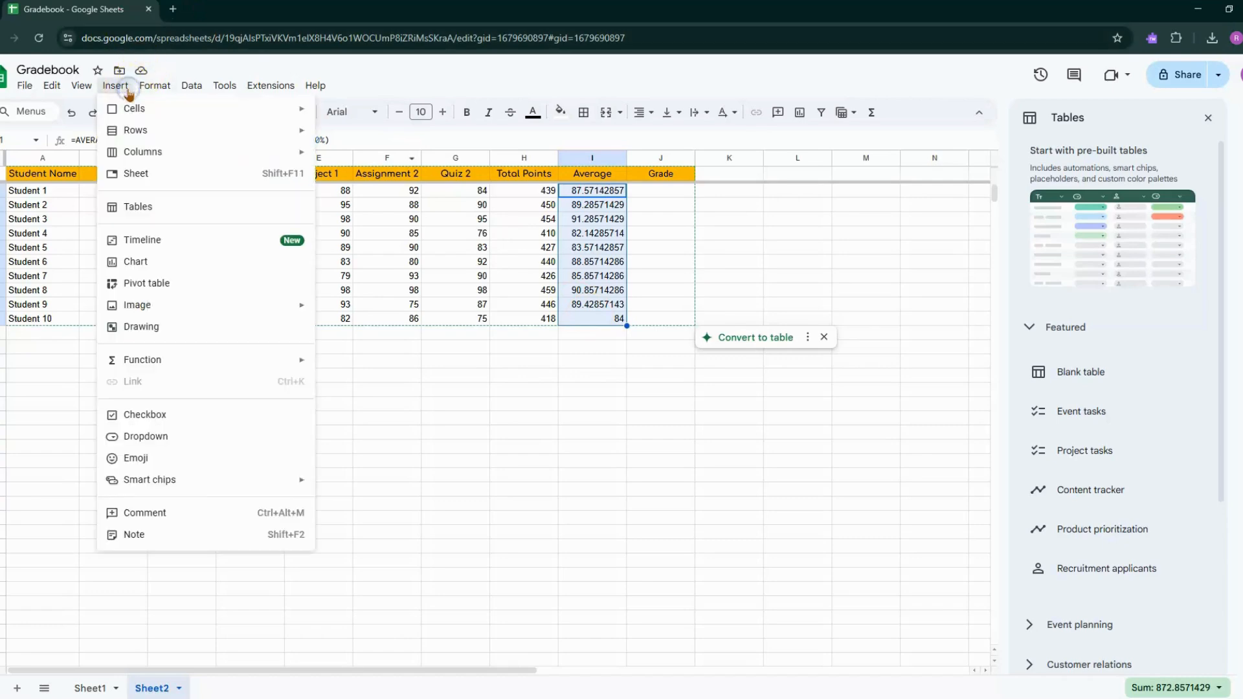
{"action": "left_click", "coordinate": [177, 262]}
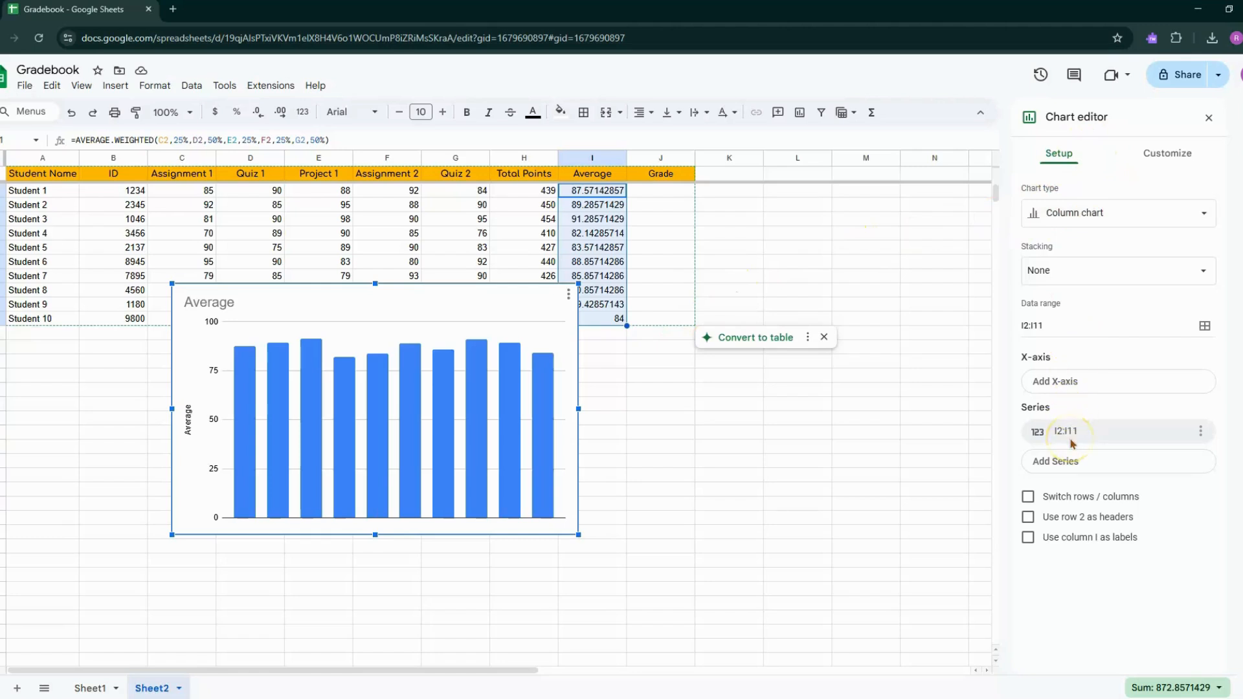
{"action": "left_click", "coordinate": [1099, 214]}
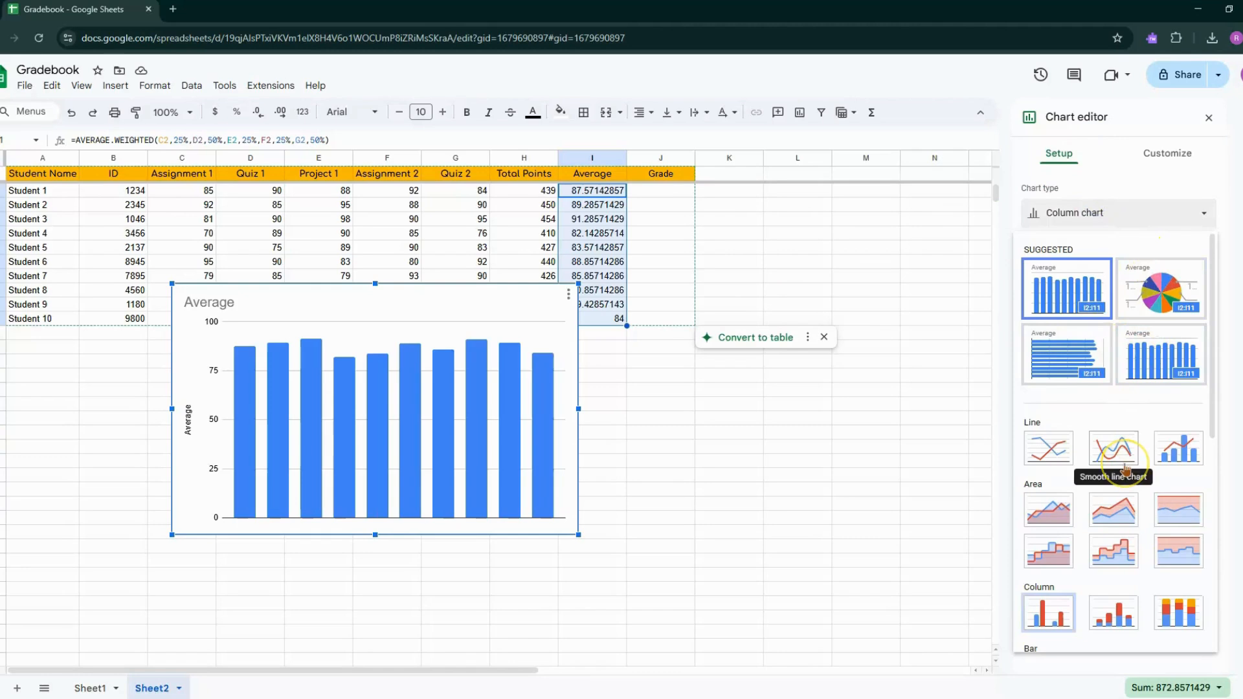
{"action": "scroll", "coordinate": [1120, 469], "scroll_direction": "down", "scroll_amount": 4}
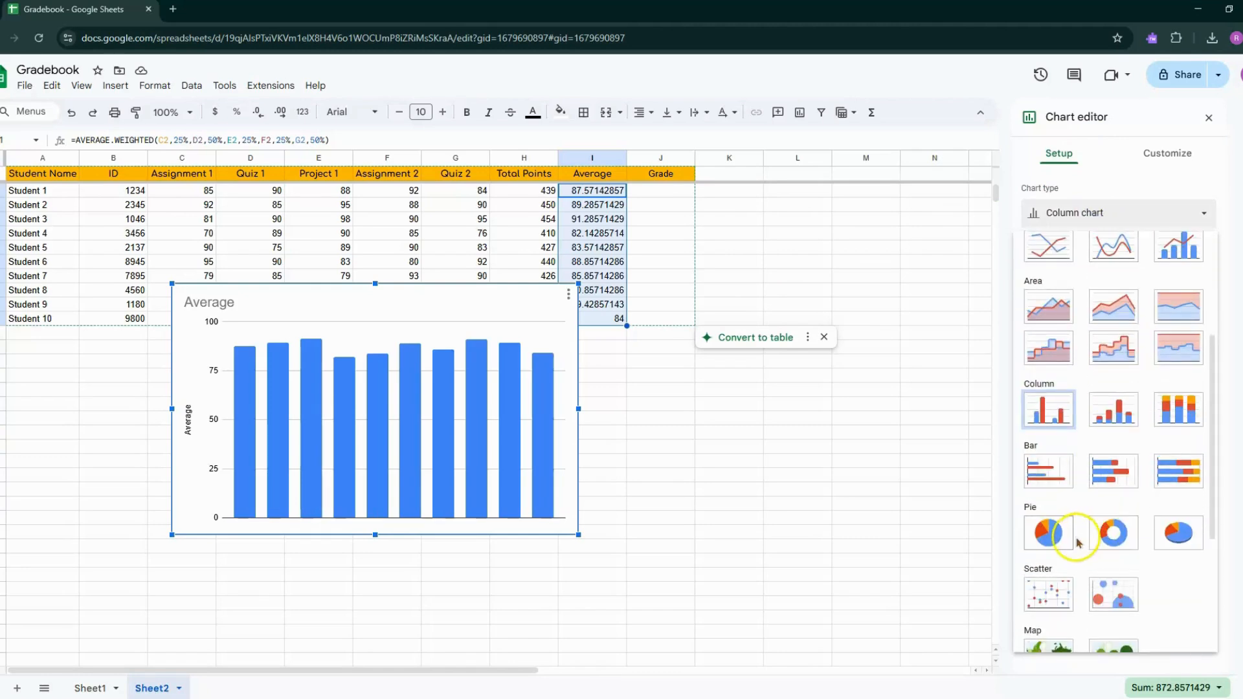
{"action": "scroll", "coordinate": [1113, 492], "scroll_direction": "up", "scroll_amount": 4}
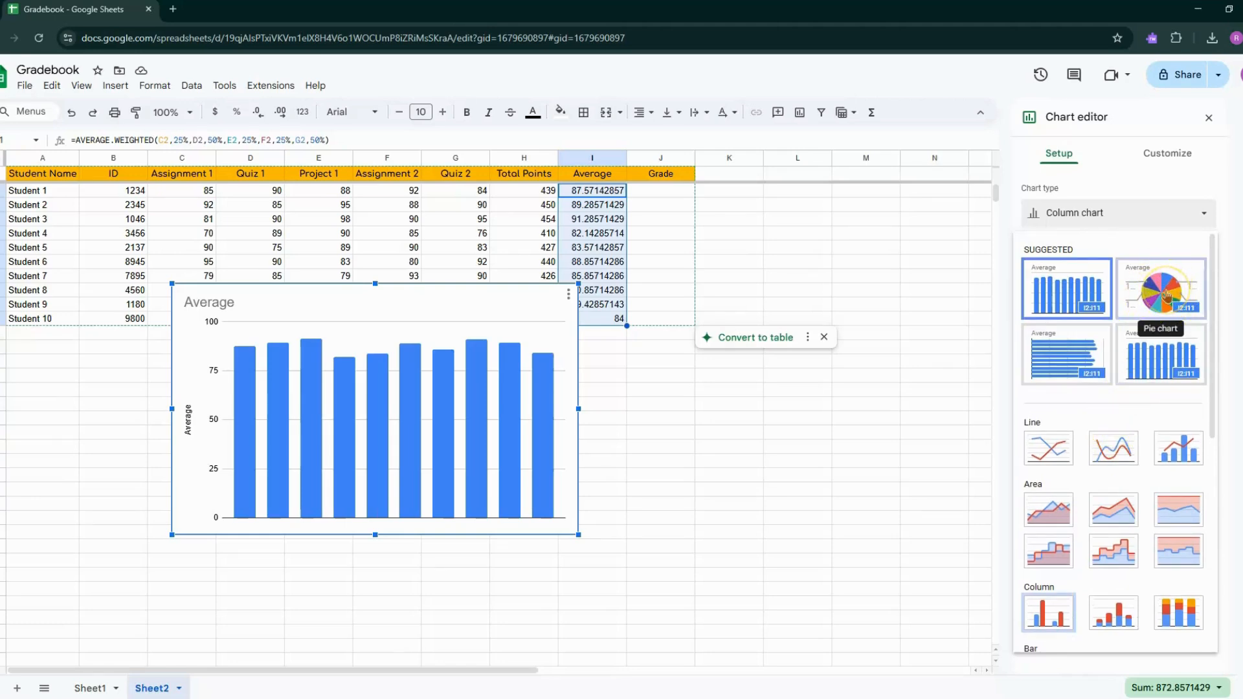
{"action": "left_click", "coordinate": [1166, 296]}
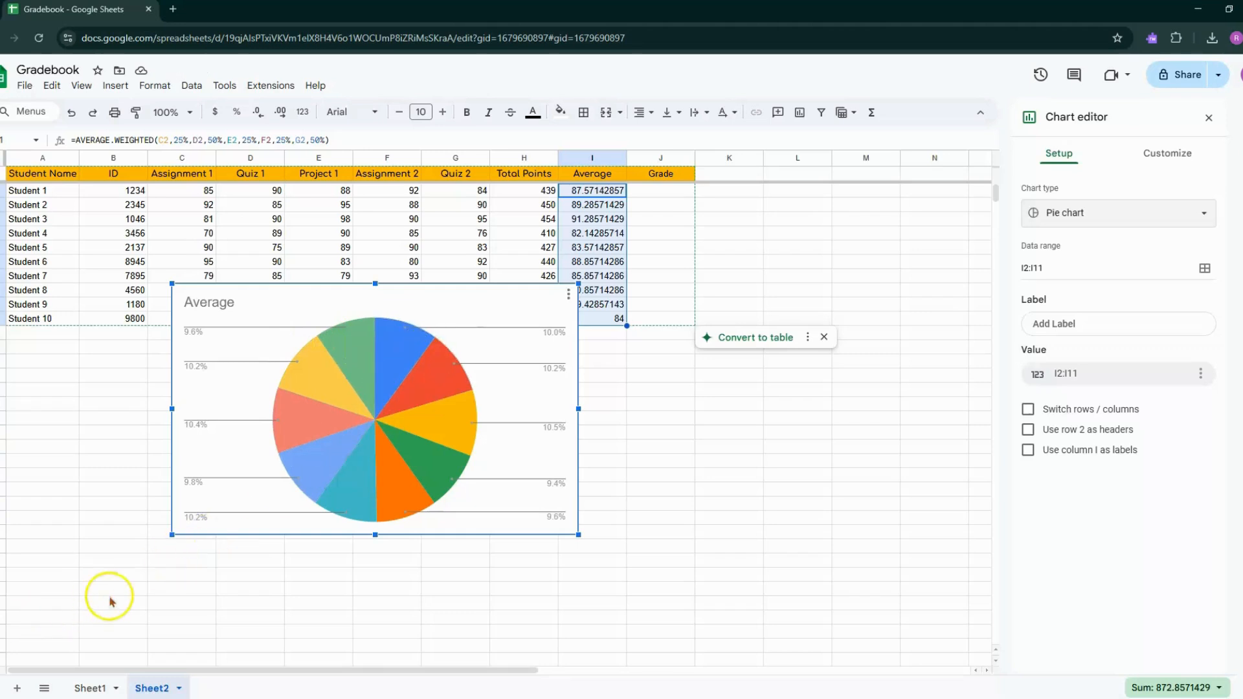
Move the Average chart below the student list and change it to a column chart
{"action": "left_click_drag", "start_coordinate": [324, 380], "coordinate": [453, 479]}
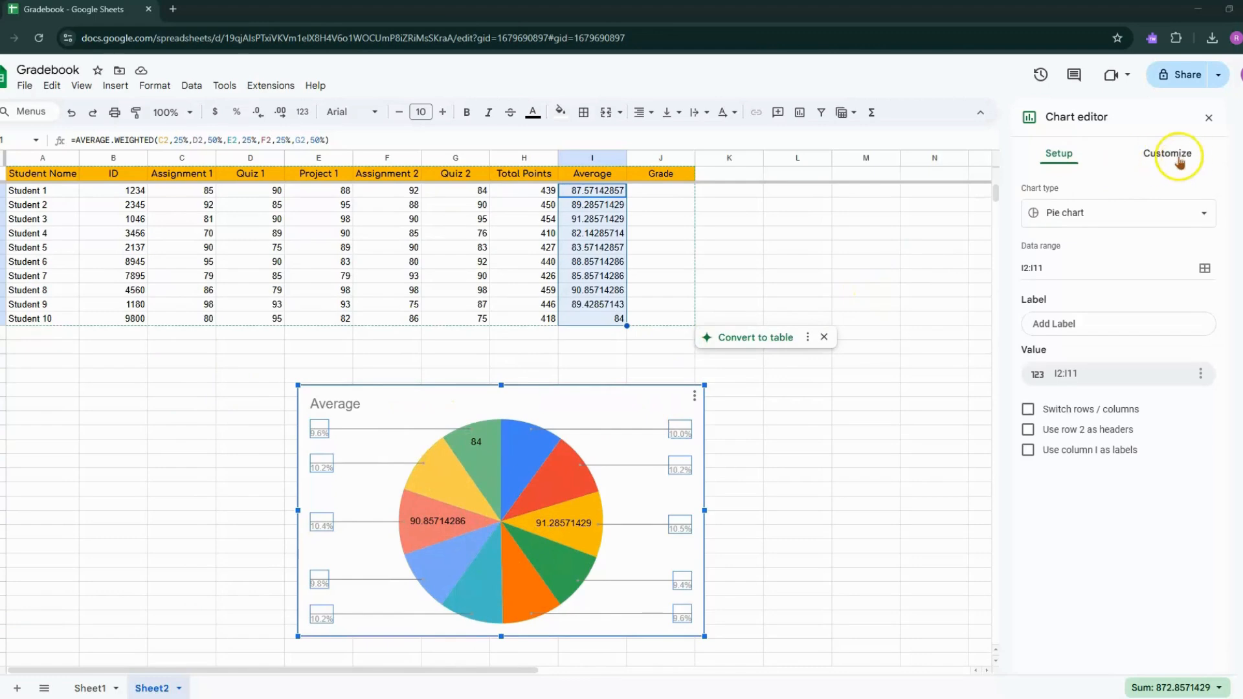
{"action": "left_click", "coordinate": [1077, 213]}
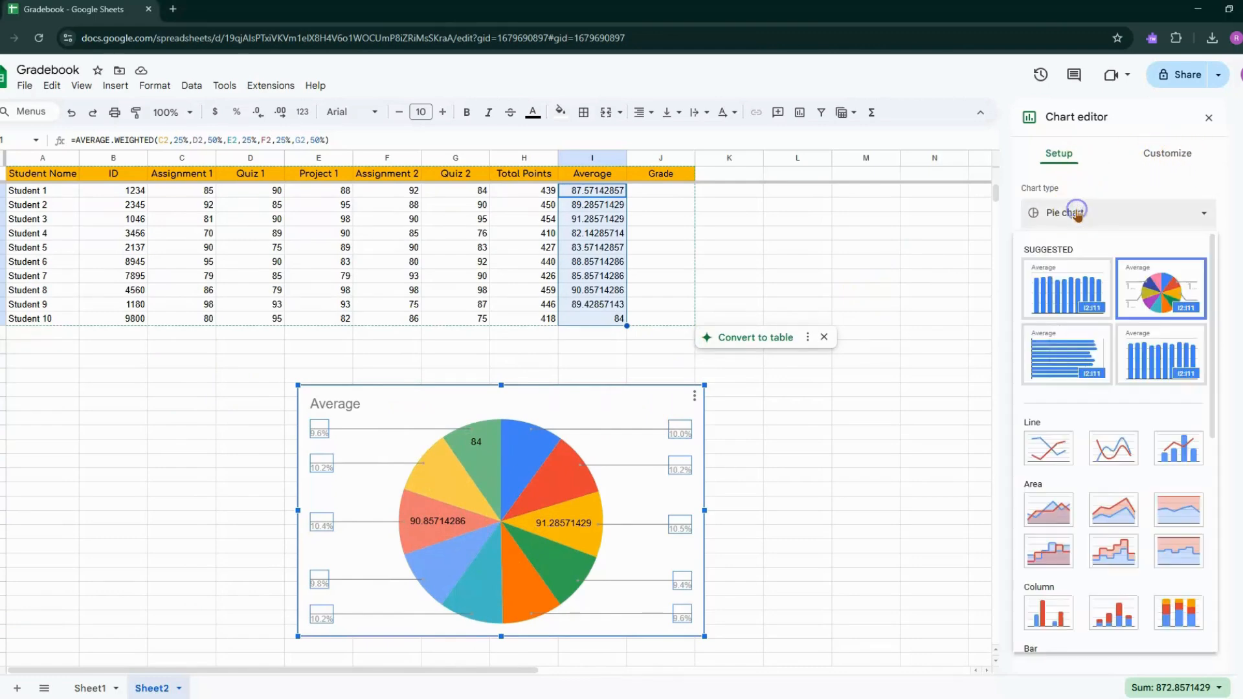
{"action": "scroll", "coordinate": [1105, 255], "scroll_direction": "down", "scroll_amount": 1}
{"action": "left_click", "coordinate": [1129, 213]}
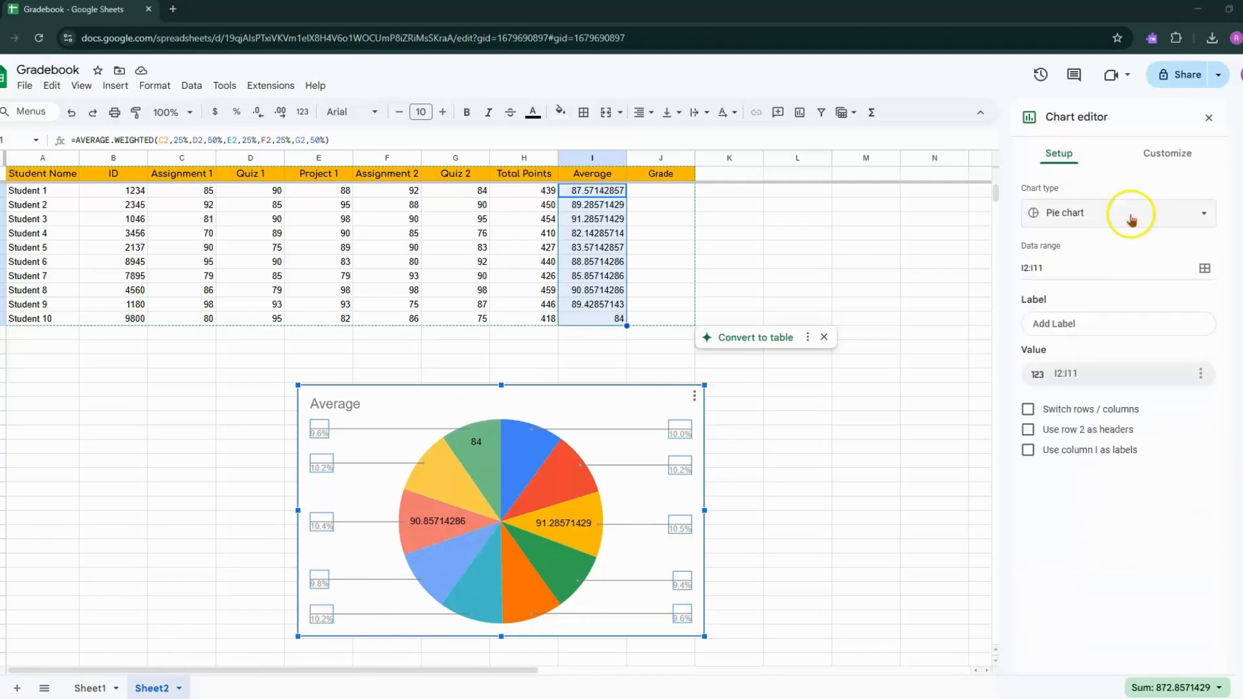
{"action": "left_click", "coordinate": [1120, 213]}
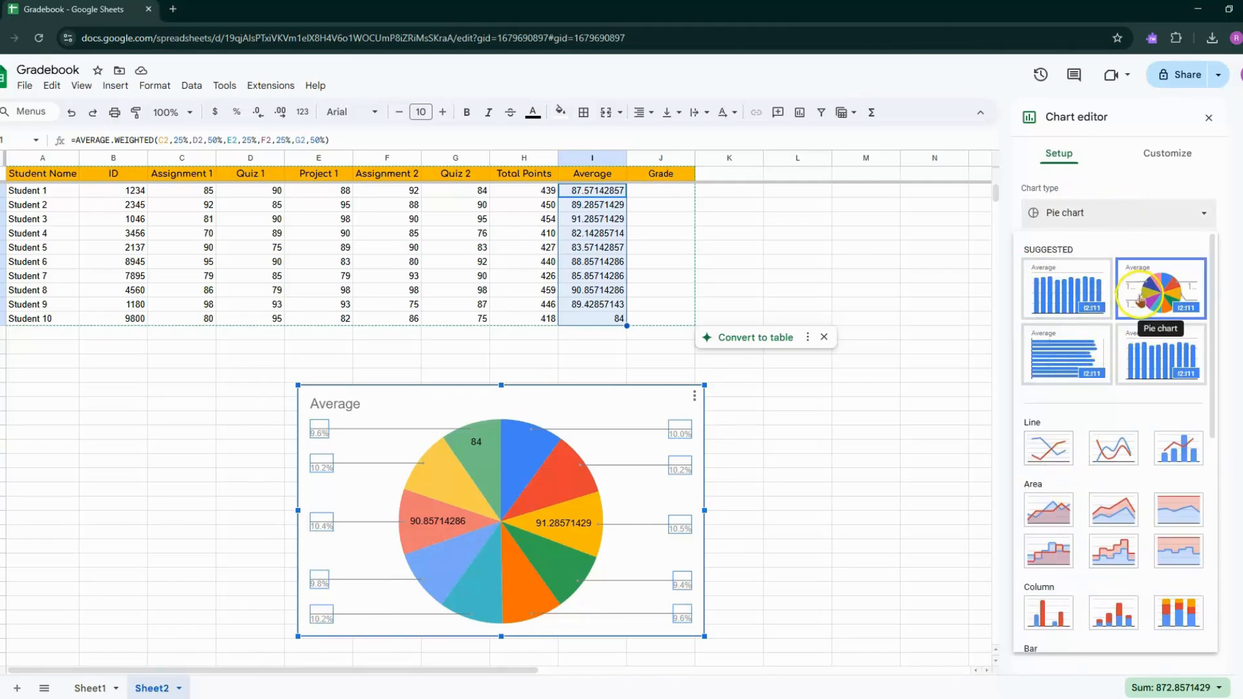
{"action": "left_click", "coordinate": [1058, 289]}
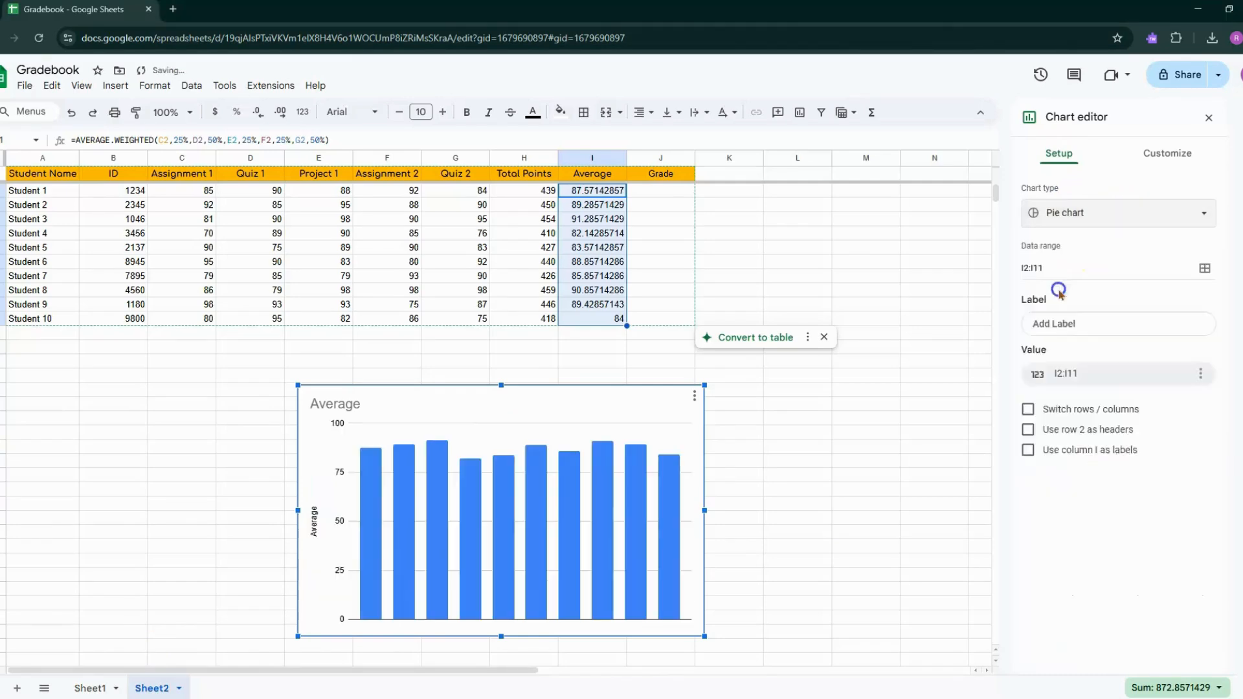
Try the bar chart and line chart types on the Average chart, and delete the chart
{"action": "left_click", "coordinate": [1114, 215]}
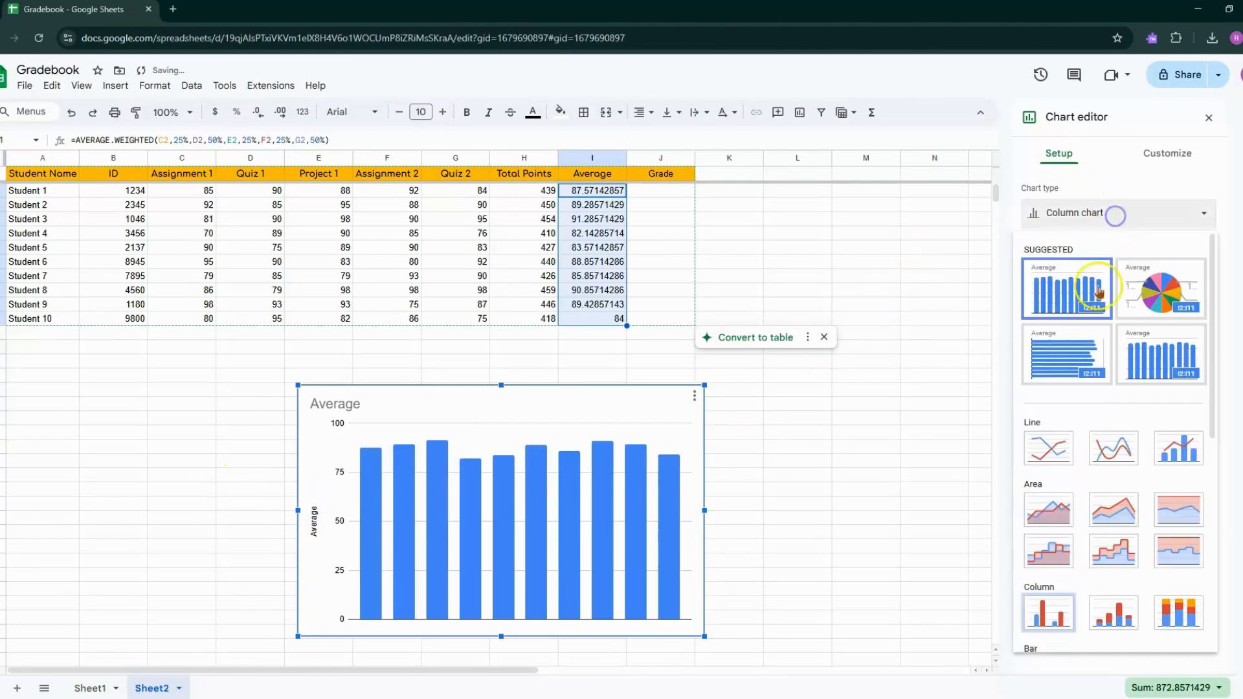
{"action": "left_click", "coordinate": [1064, 359]}
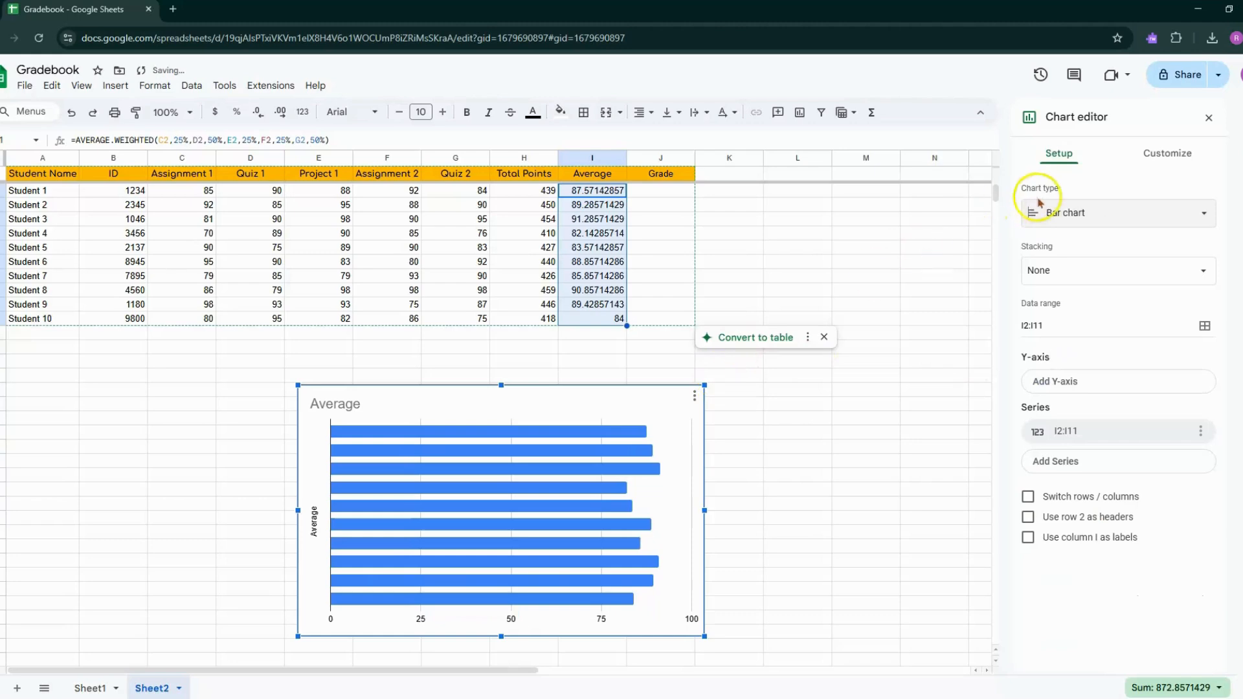
{"action": "left_click", "coordinate": [1091, 219]}
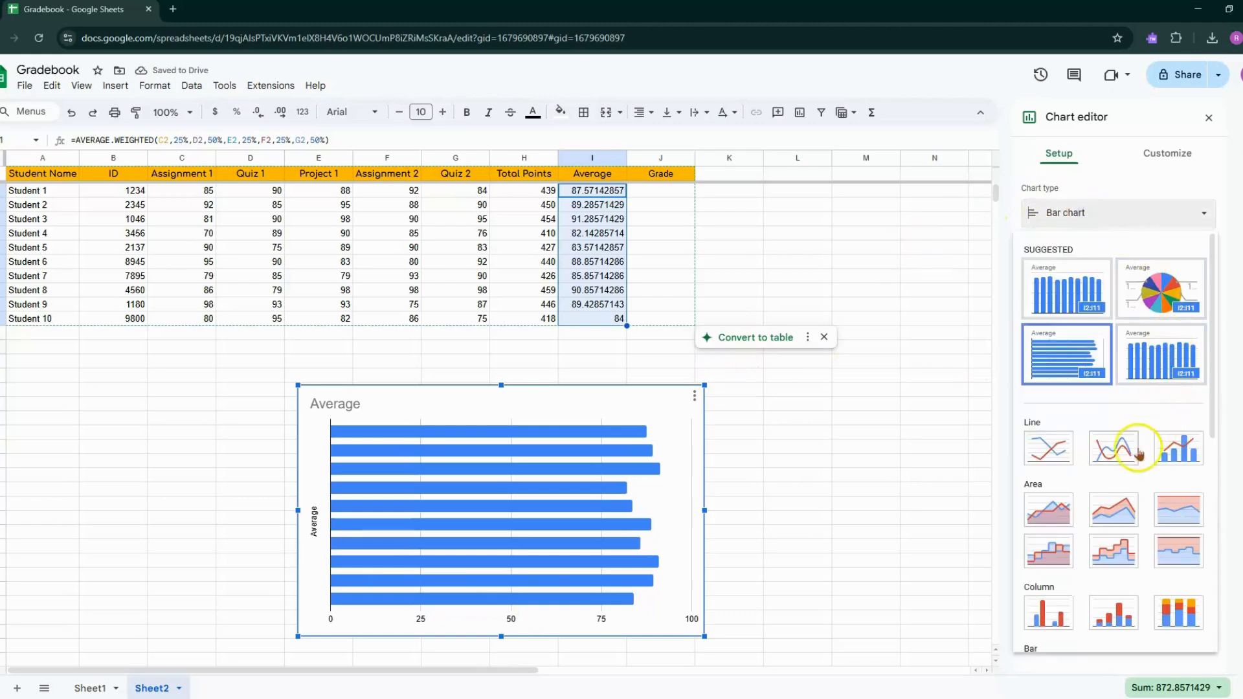
{"action": "left_click", "coordinate": [1055, 456]}
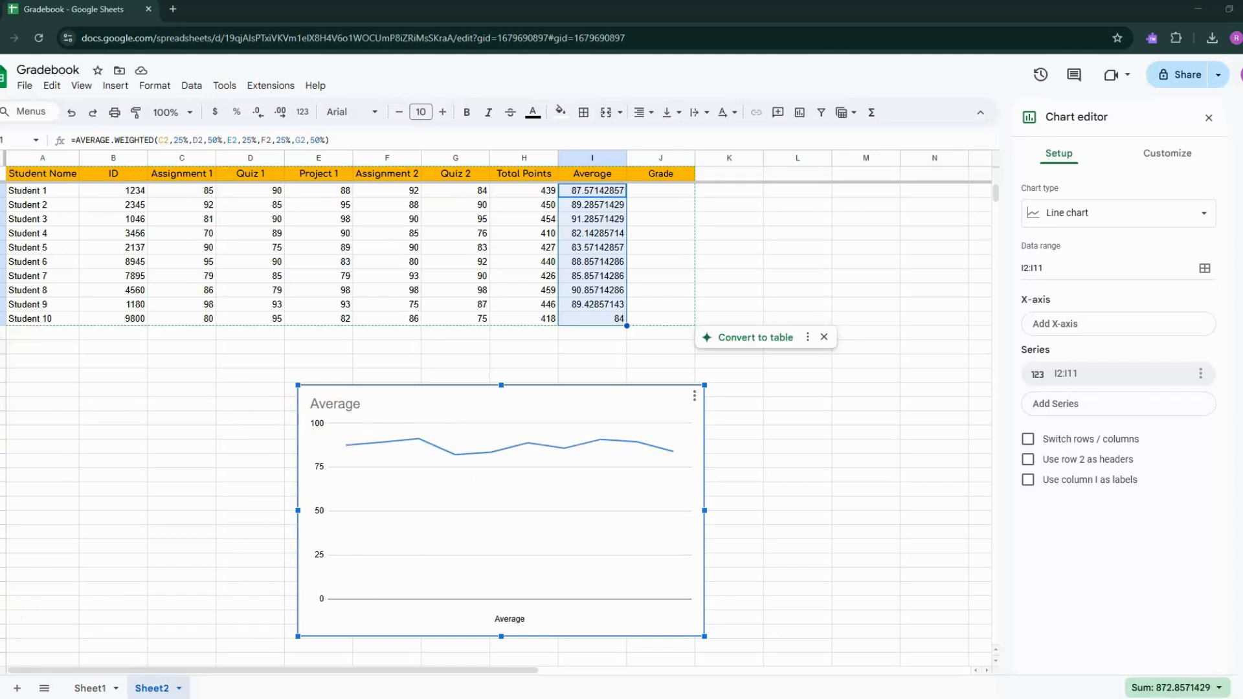
{"action": "key", "text": "Delete"}
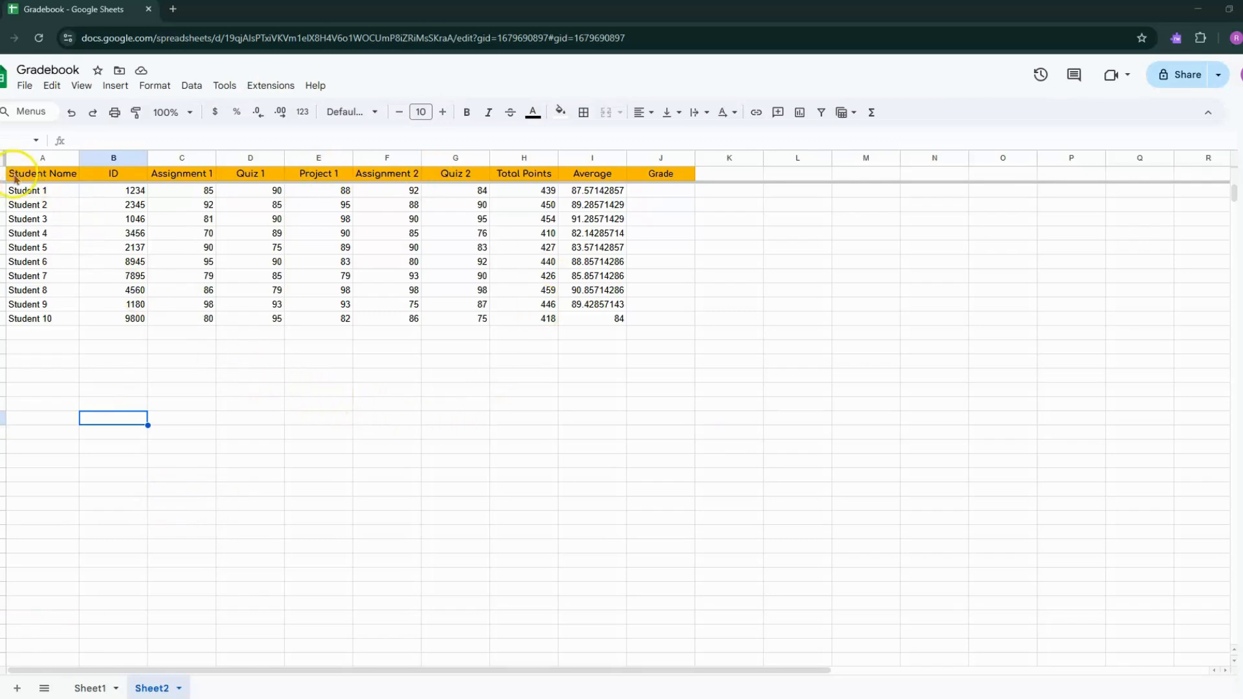
Format the header row A1:J1 as bold Times New Roman at font size 12
{"action": "left_click_drag", "start_coordinate": [14, 179], "coordinate": [681, 181]}
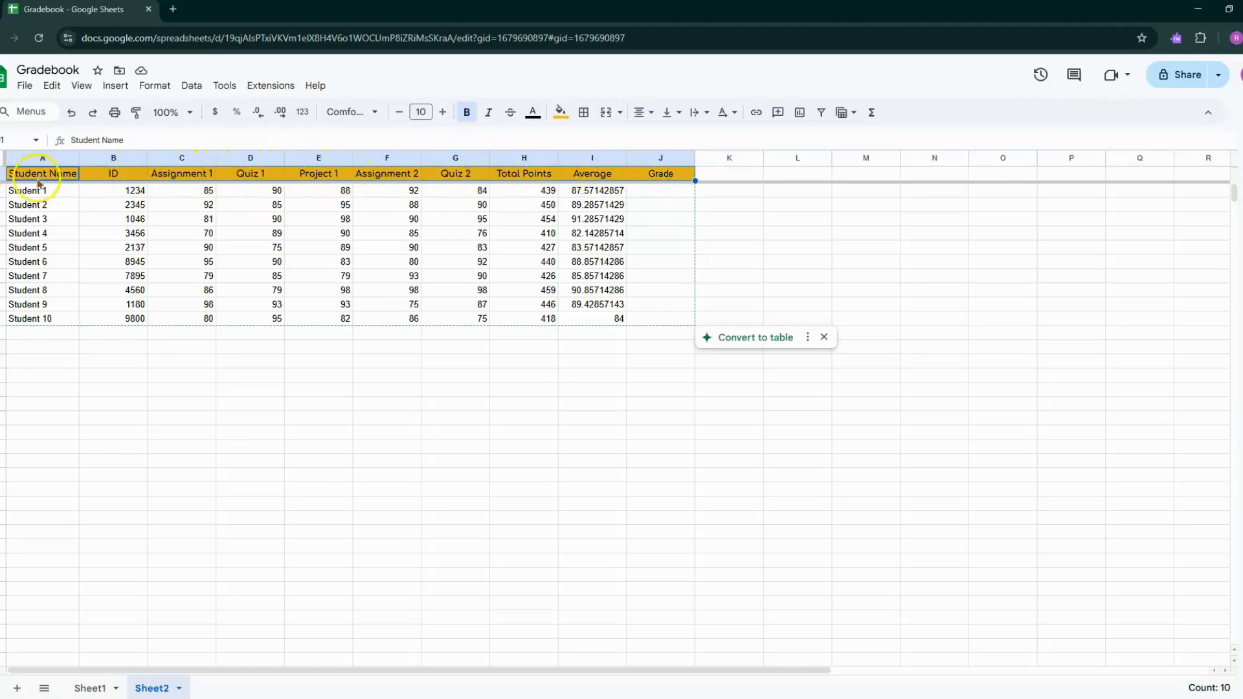
{"action": "left_click", "coordinate": [467, 115]}
{"action": "left_click", "coordinate": [467, 114]}
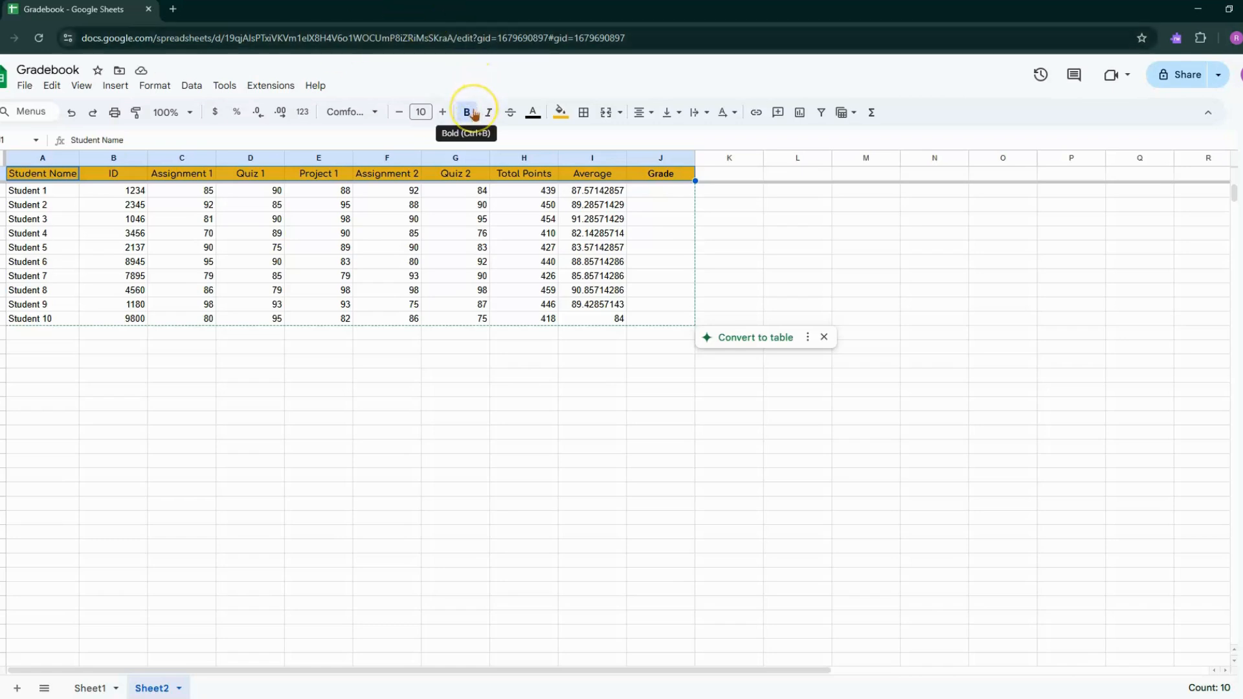
{"action": "left_click", "coordinate": [442, 112]}
{"action": "left_click", "coordinate": [442, 112]}
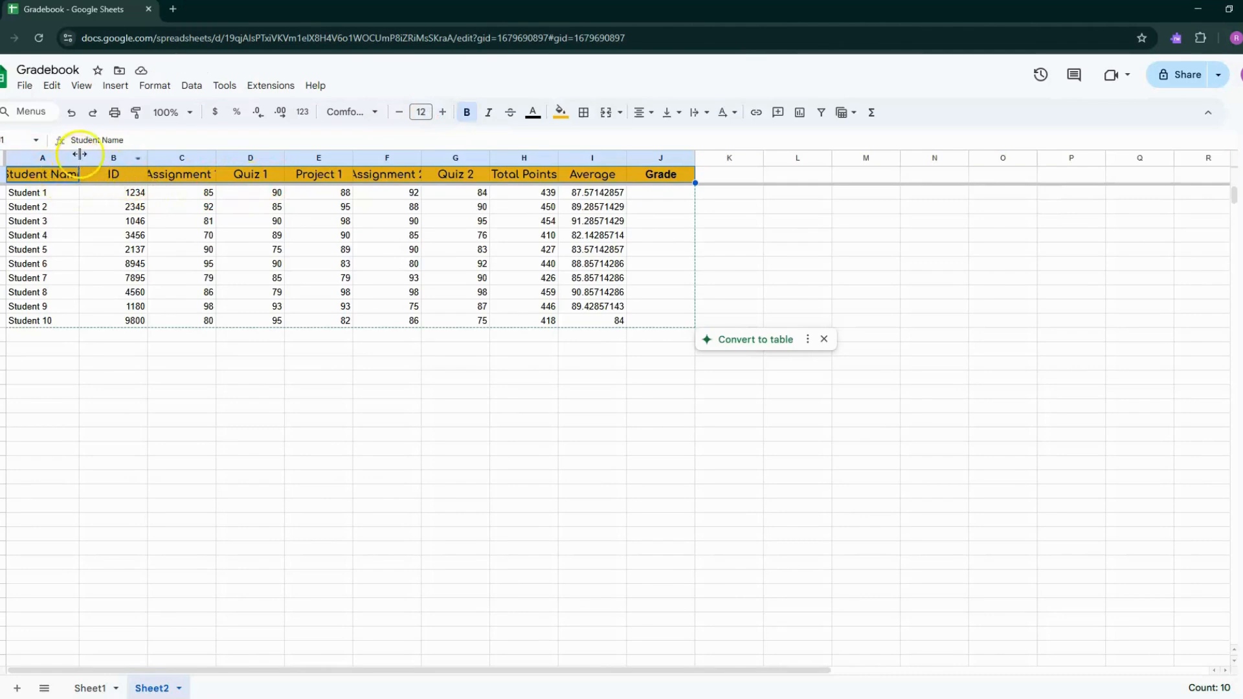
{"action": "left_click", "coordinate": [353, 111]}
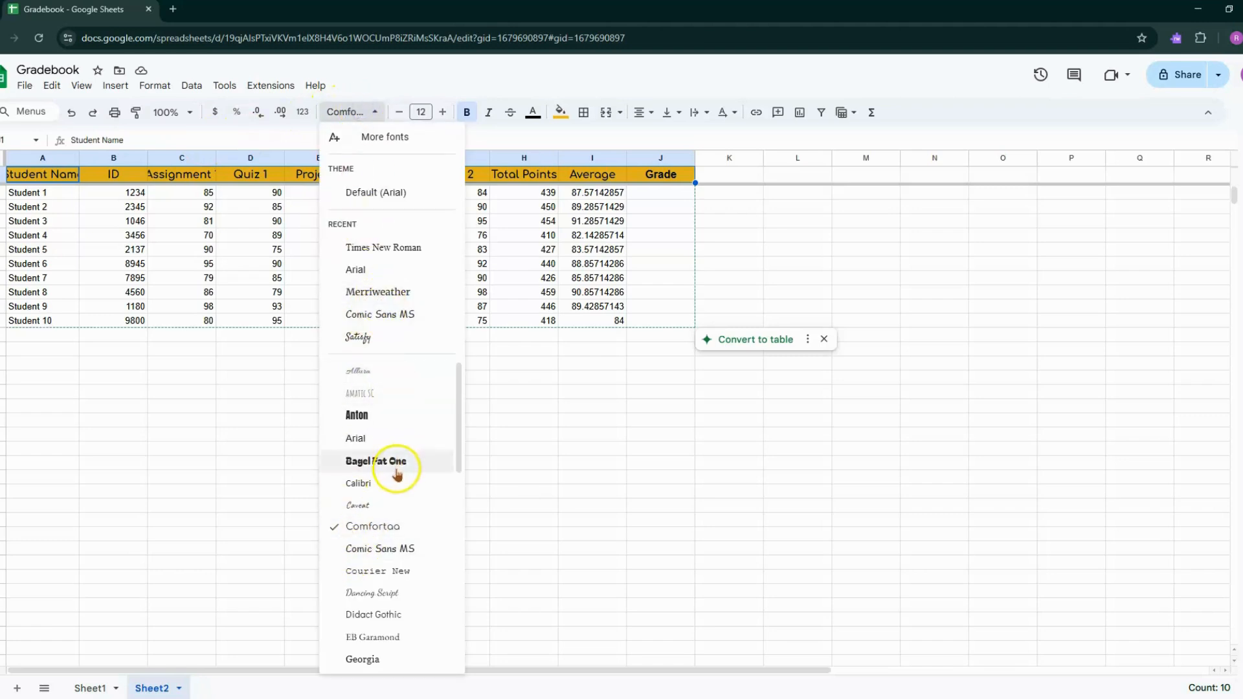
{"action": "left_click", "coordinate": [366, 246]}
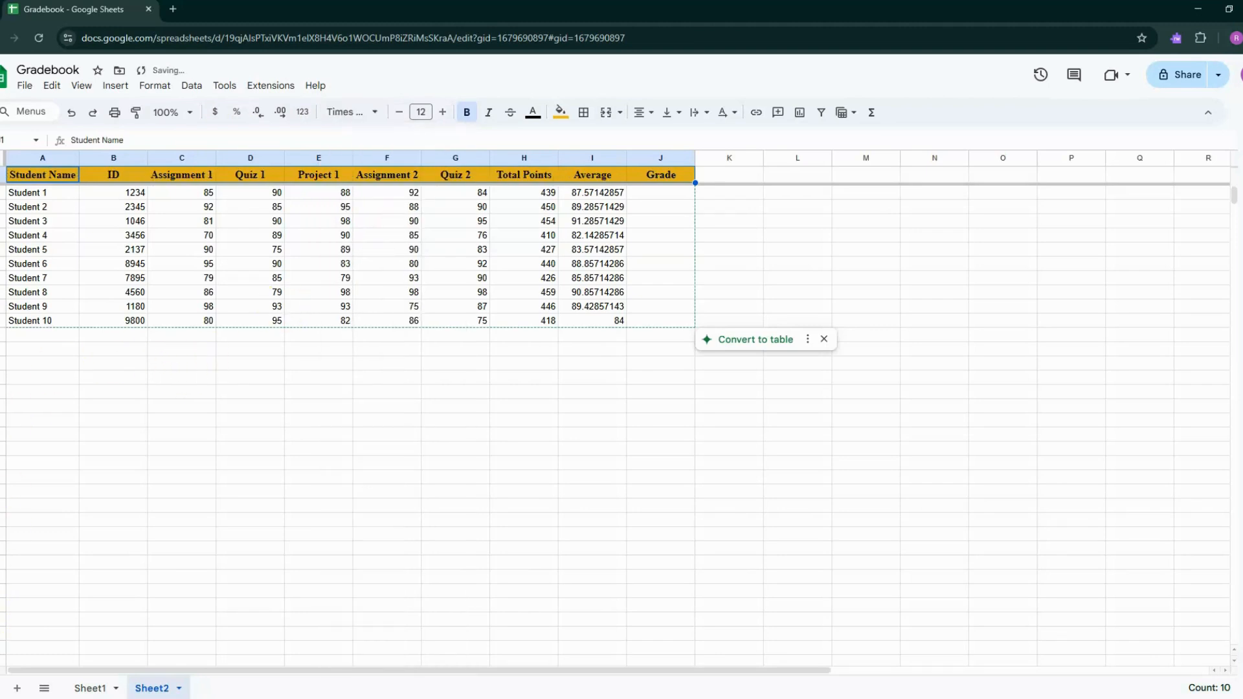
Apply the purple default alternating colors style to the student rows A2:J11
{"action": "left_click_drag", "start_coordinate": [24, 193], "coordinate": [633, 320]}
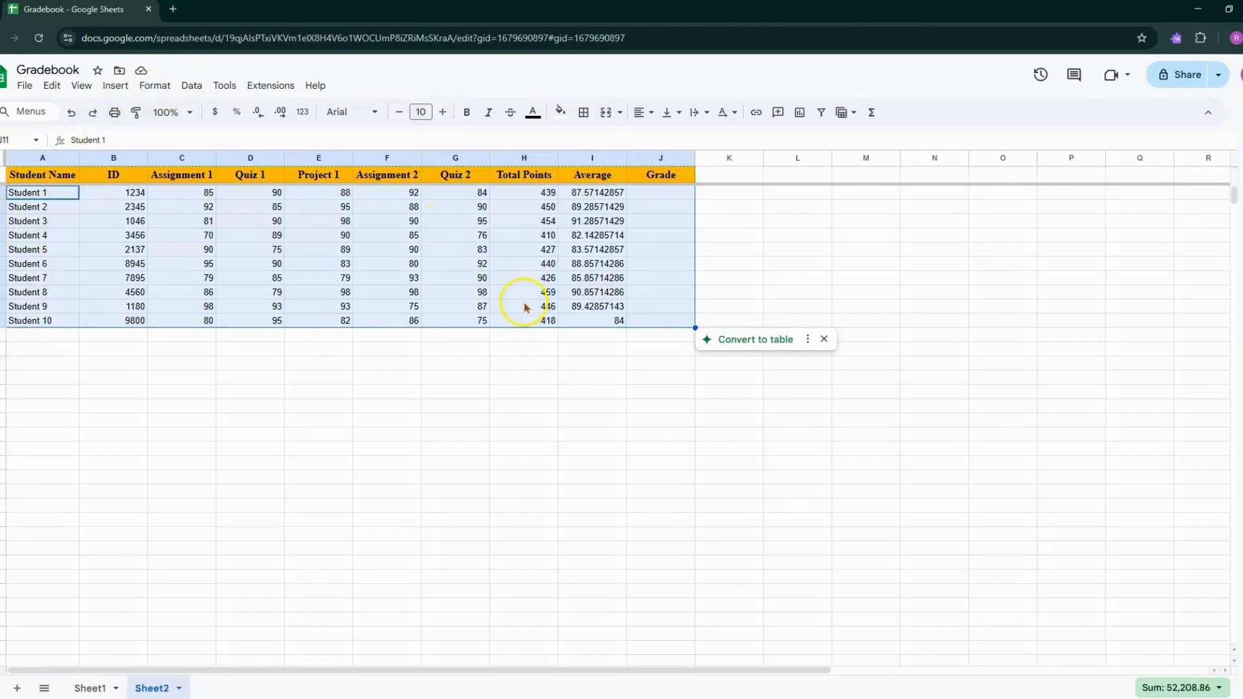
{"action": "left_click", "coordinate": [154, 86]}
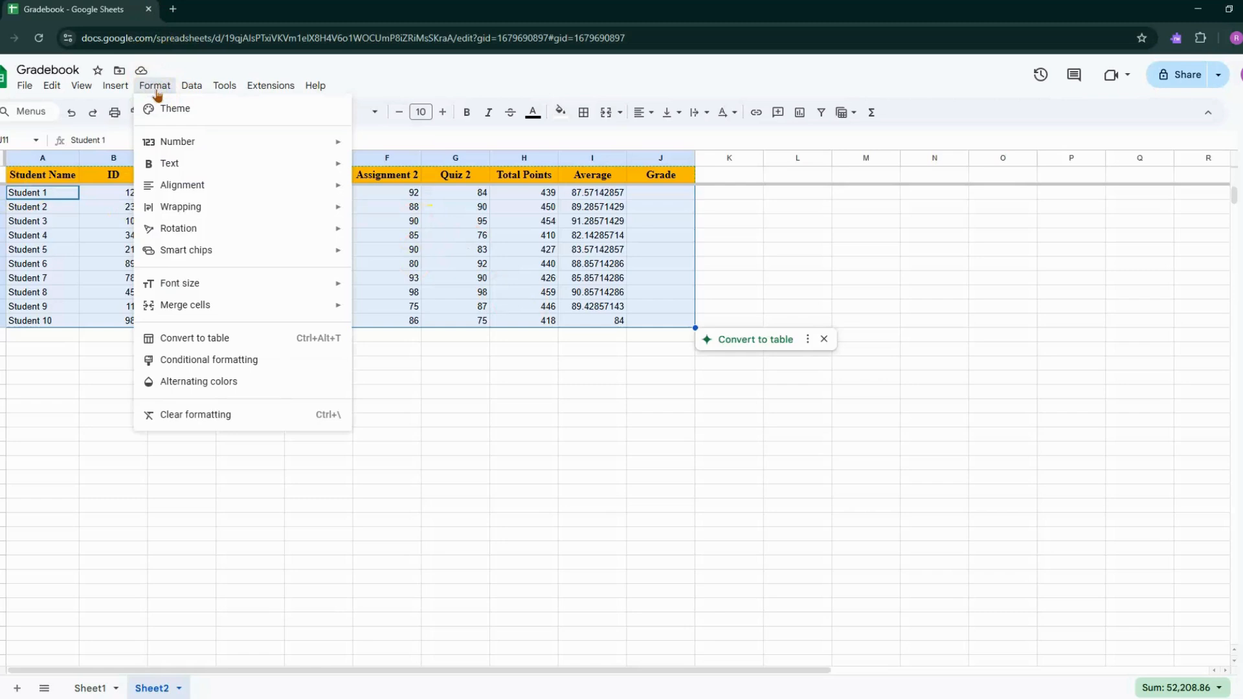
{"action": "left_click", "coordinate": [284, 386]}
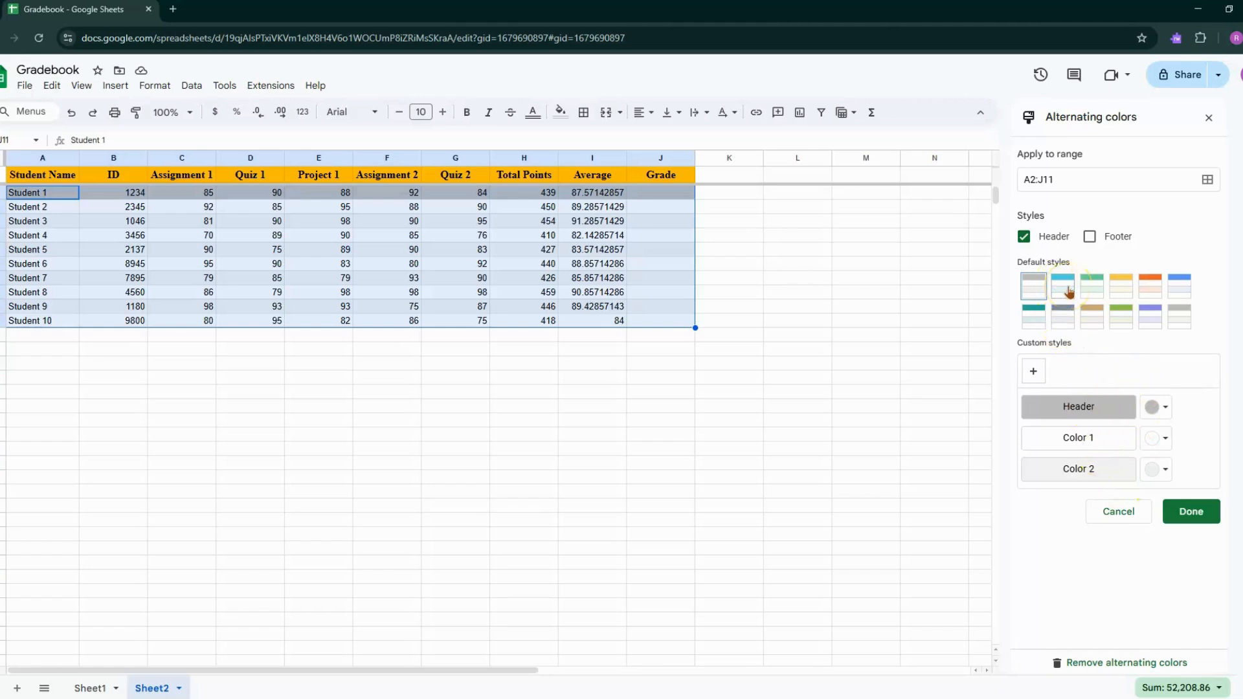
{"action": "left_click", "coordinate": [1068, 289]}
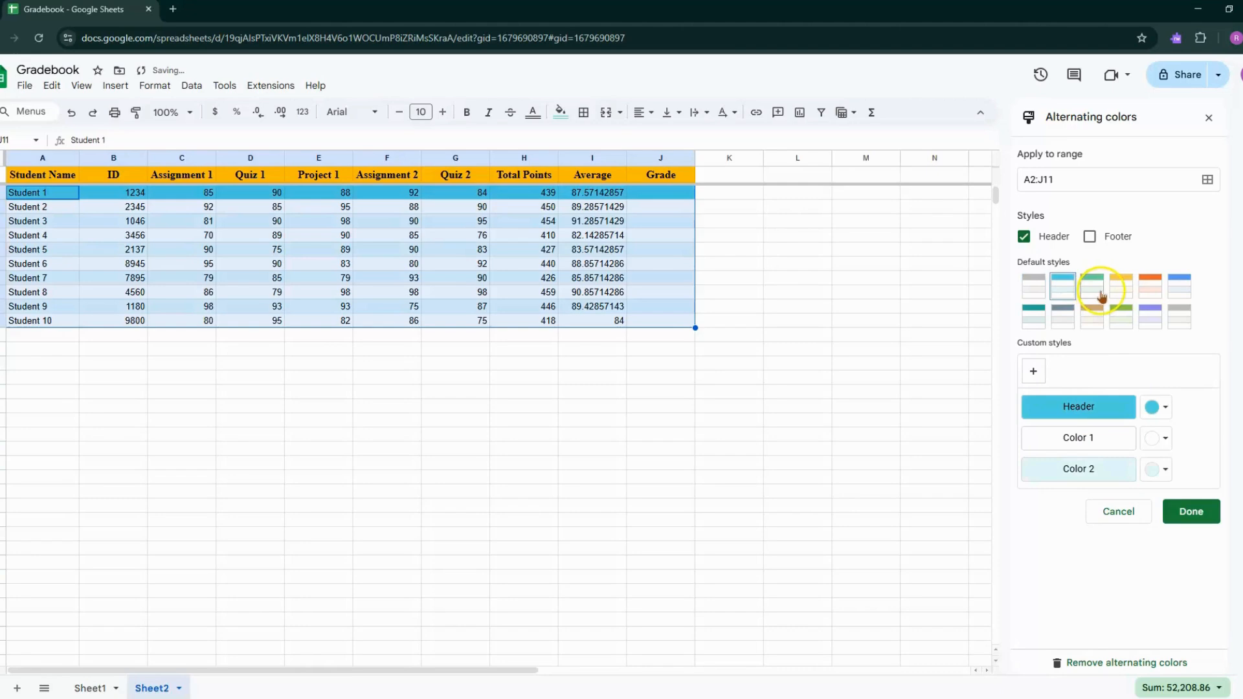
{"action": "left_click", "coordinate": [1092, 288]}
{"action": "left_click", "coordinate": [1126, 297]}
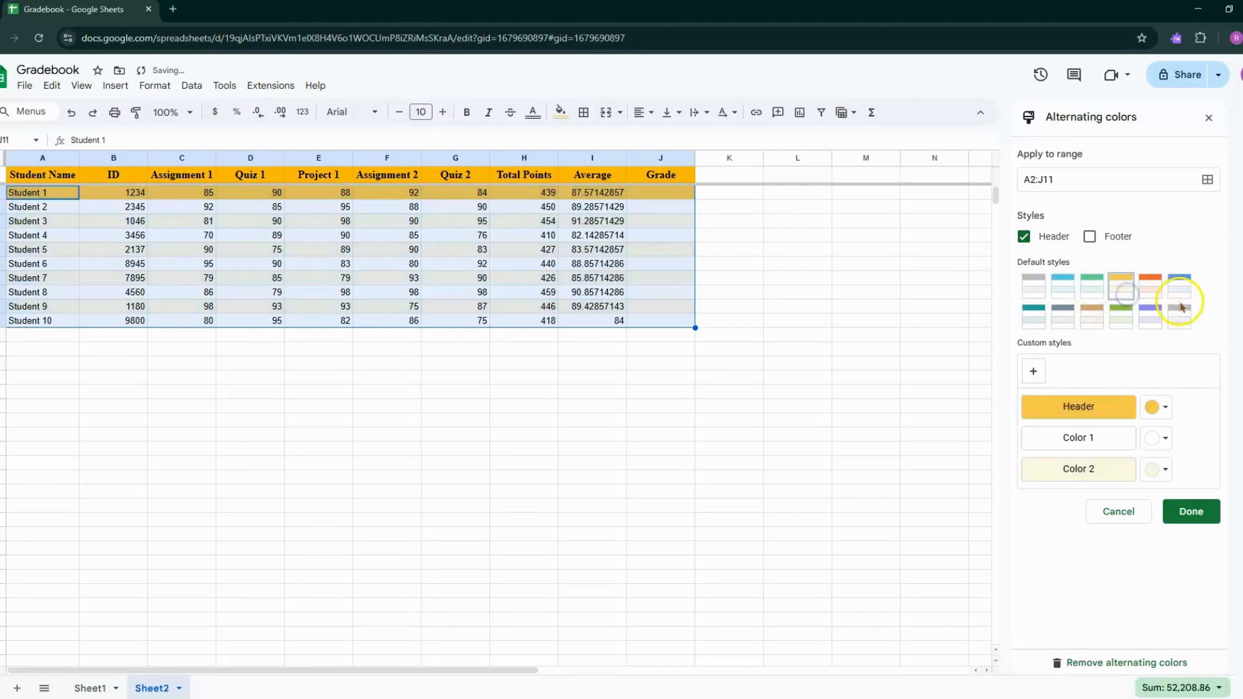
{"action": "left_click", "coordinate": [1152, 330]}
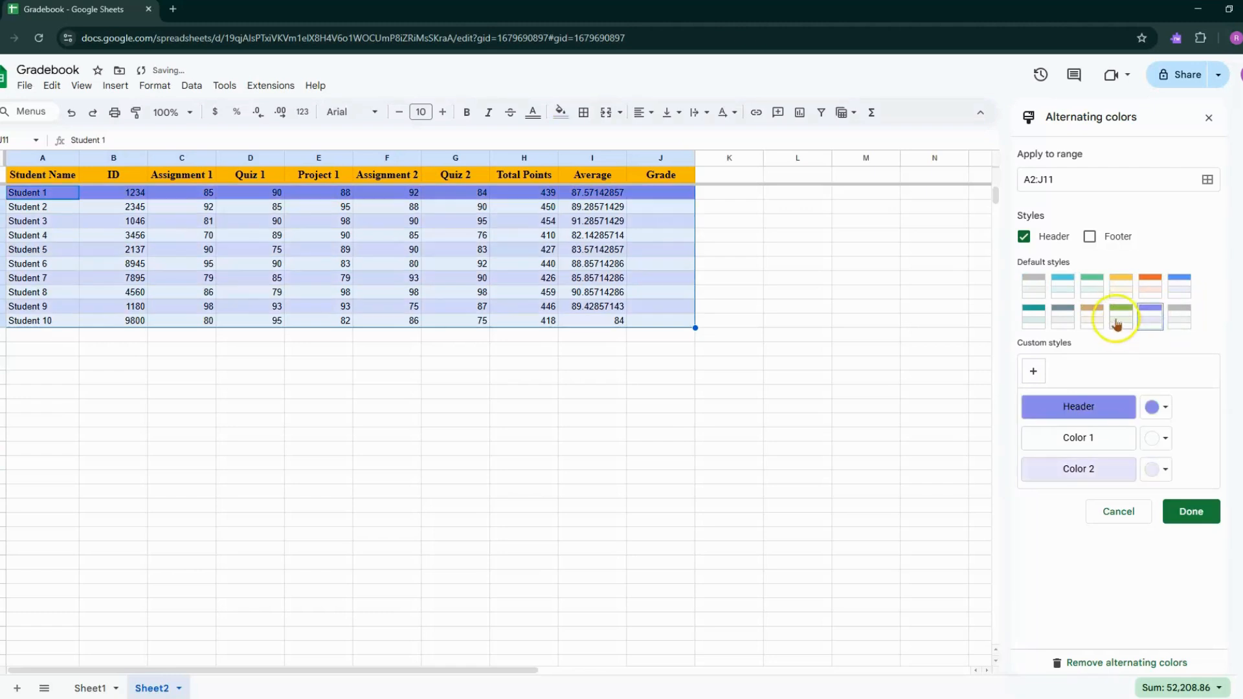
{"action": "left_click", "coordinate": [1188, 510]}
{"action": "left_click", "coordinate": [517, 393]}
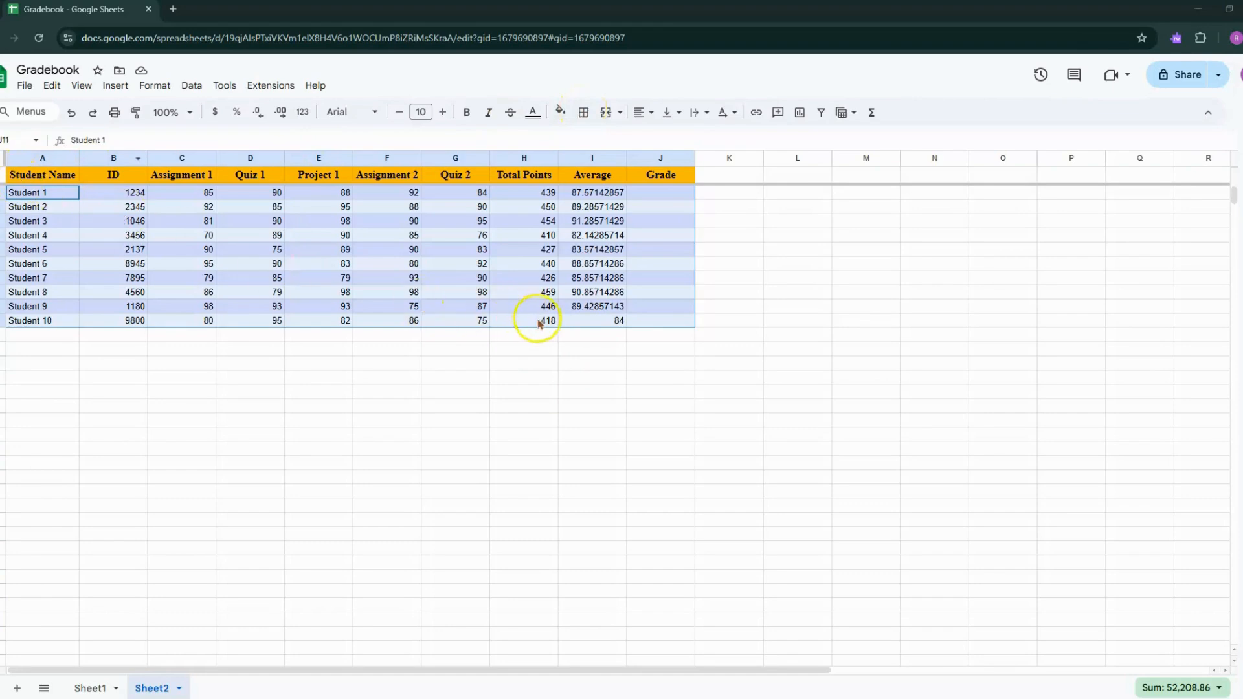
Add horizontal borders between the student rows A2:J11 with the medium-thickness solid line style
{"action": "left_click", "coordinate": [584, 114]}
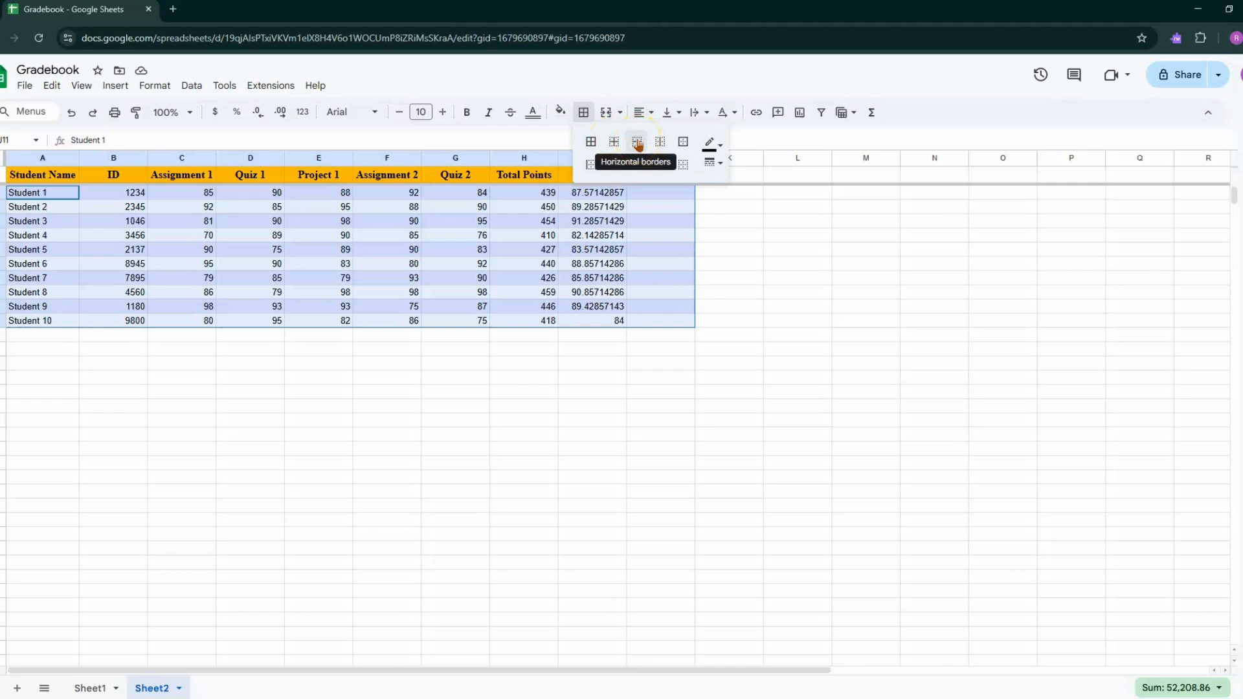
{"action": "left_click", "coordinate": [659, 142]}
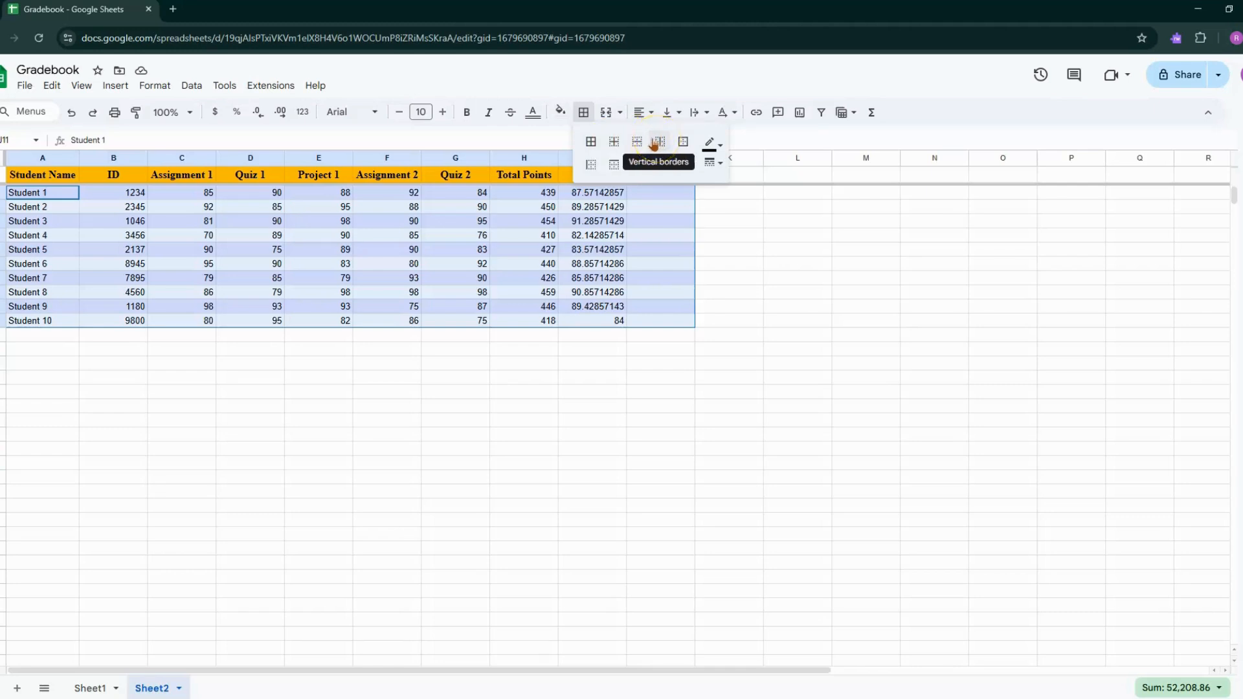
{"action": "left_click", "coordinate": [637, 143]}
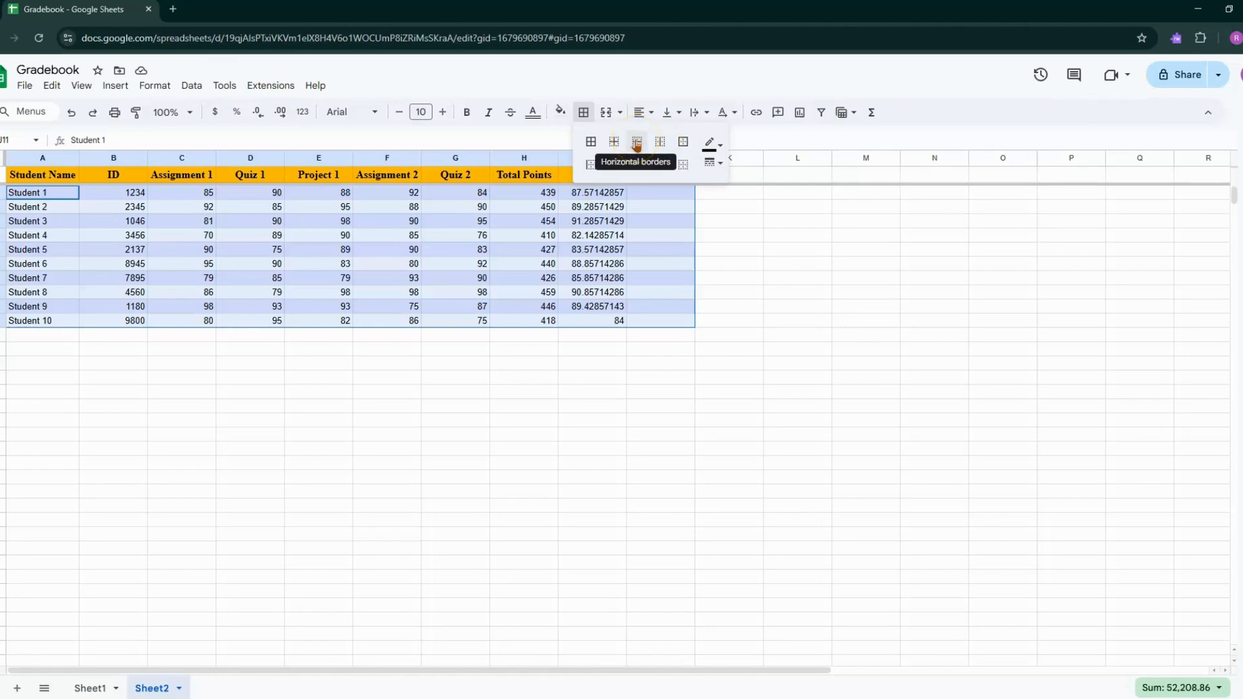
{"action": "left_click", "coordinate": [638, 144]}
{"action": "left_click", "coordinate": [640, 144]}
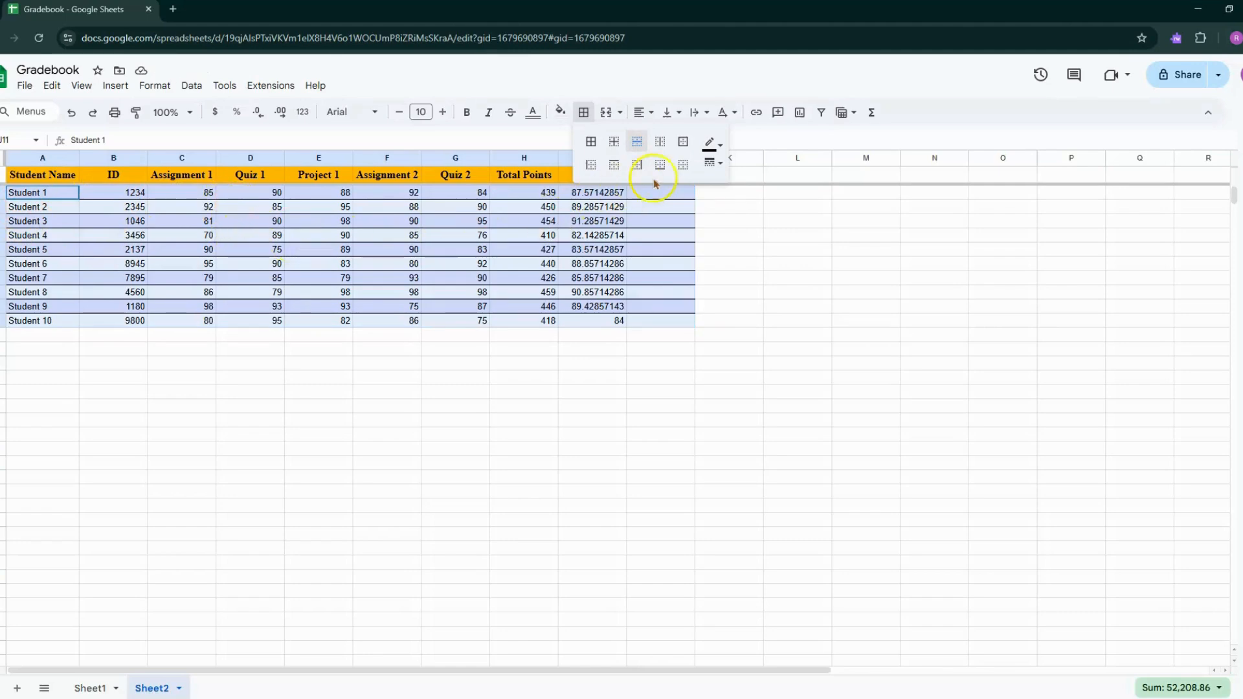
{"action": "left_click", "coordinate": [712, 163]}
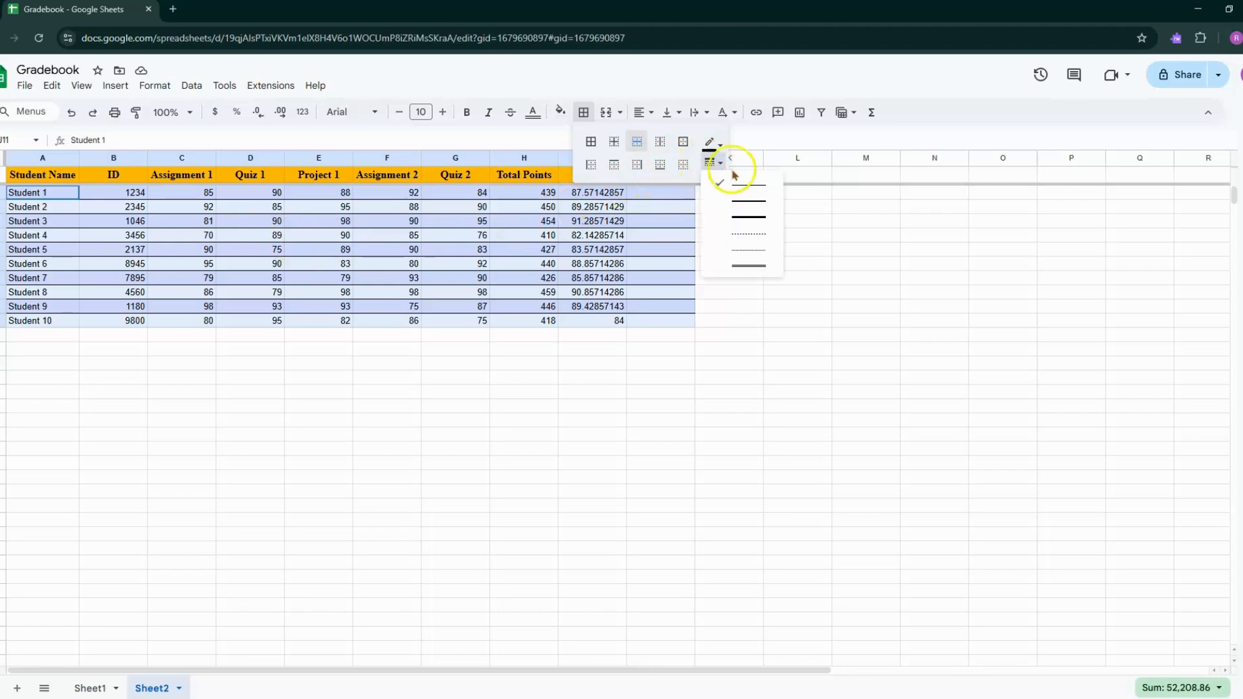
{"action": "left_click", "coordinate": [741, 202]}
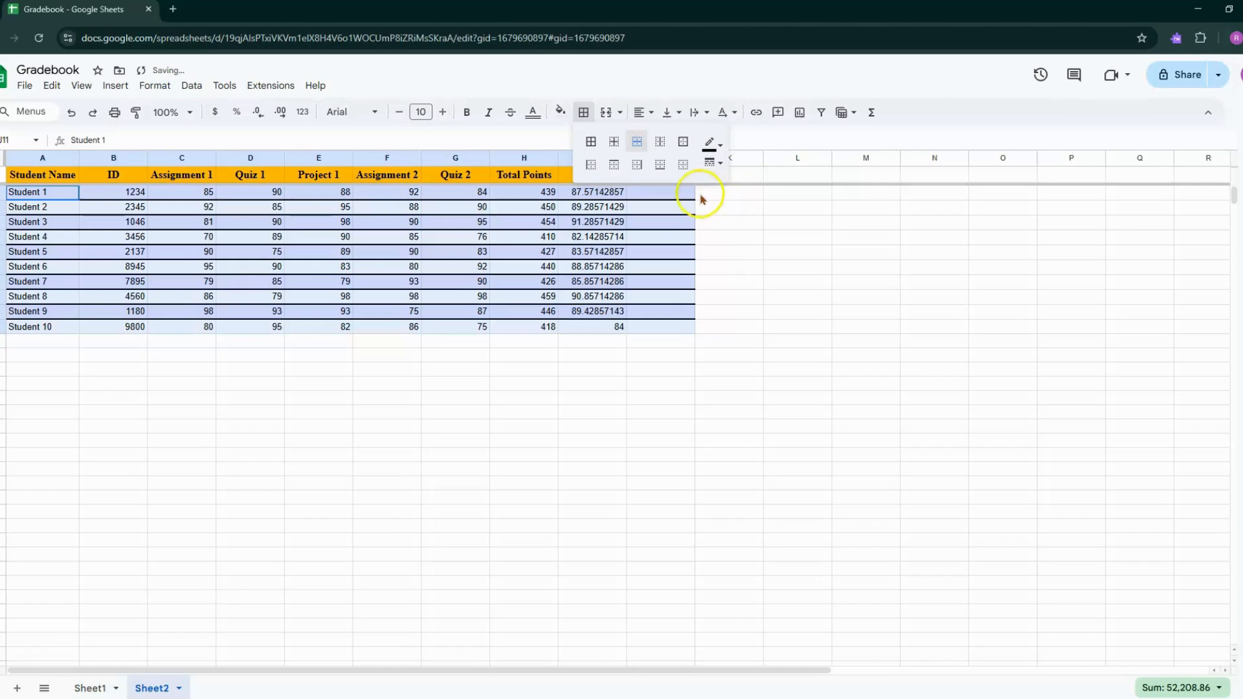
Change the color of the horizontal borders between the student rows A2:J11 to purple
{"action": "left_click", "coordinate": [712, 143]}
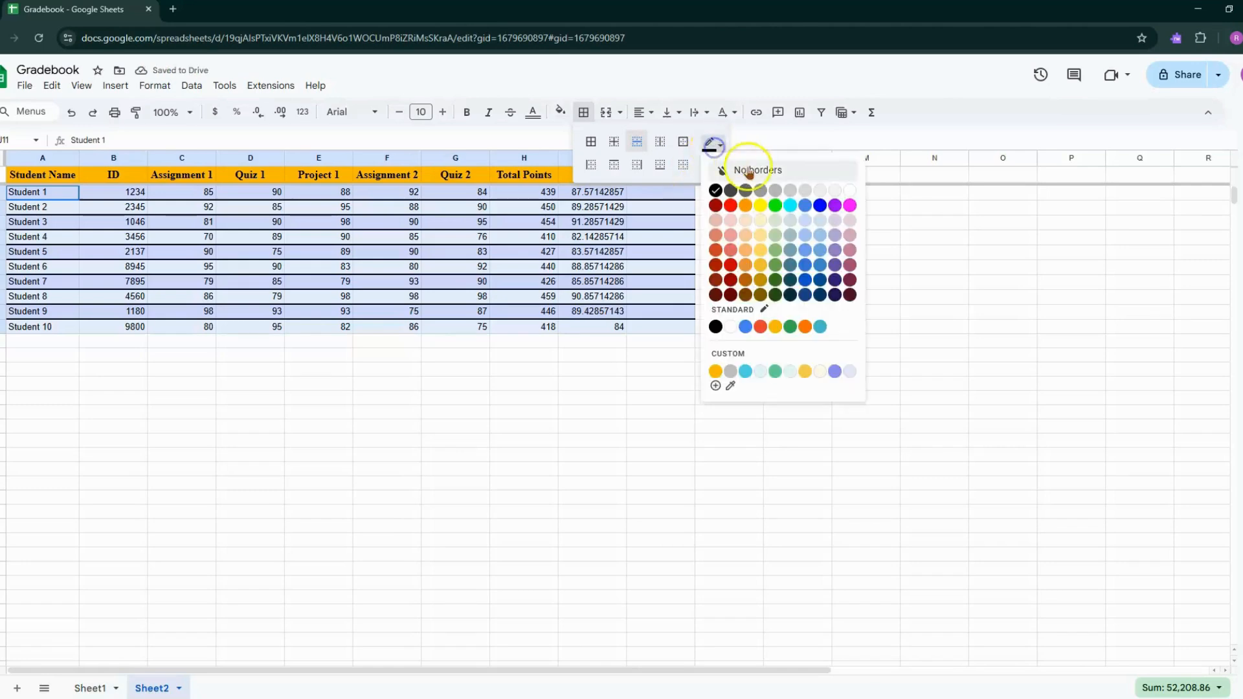
{"action": "left_click", "coordinate": [834, 205]}
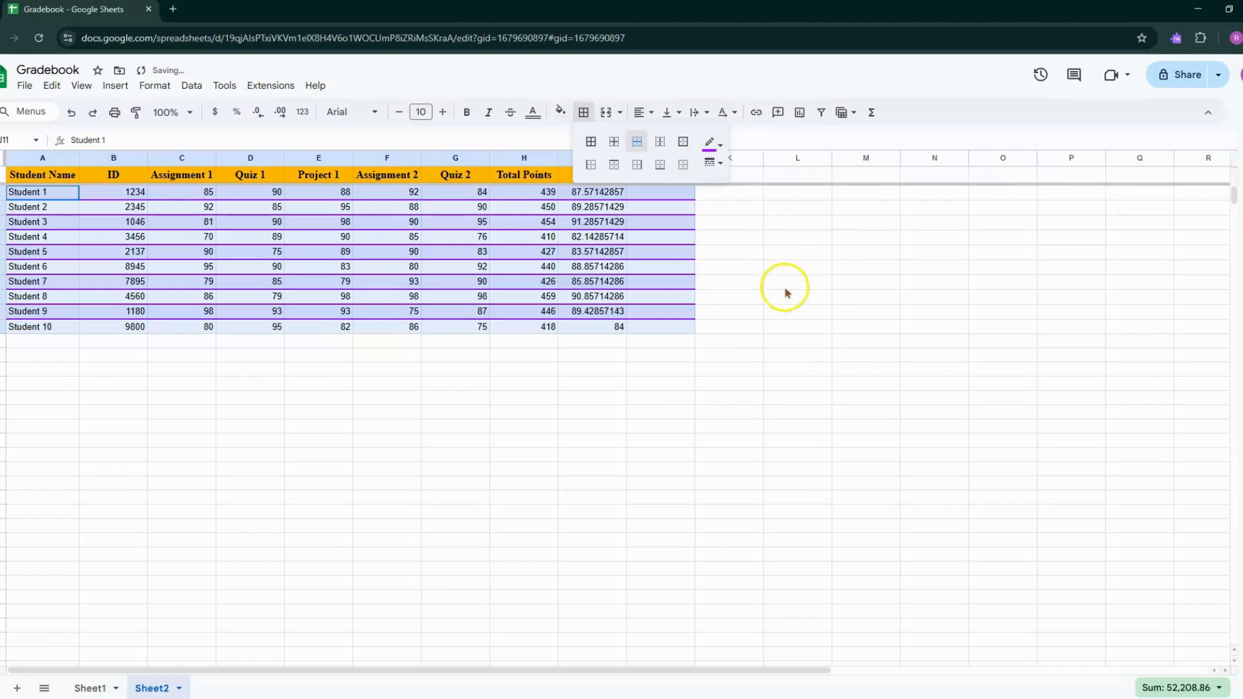
{"action": "left_click", "coordinate": [710, 269]}
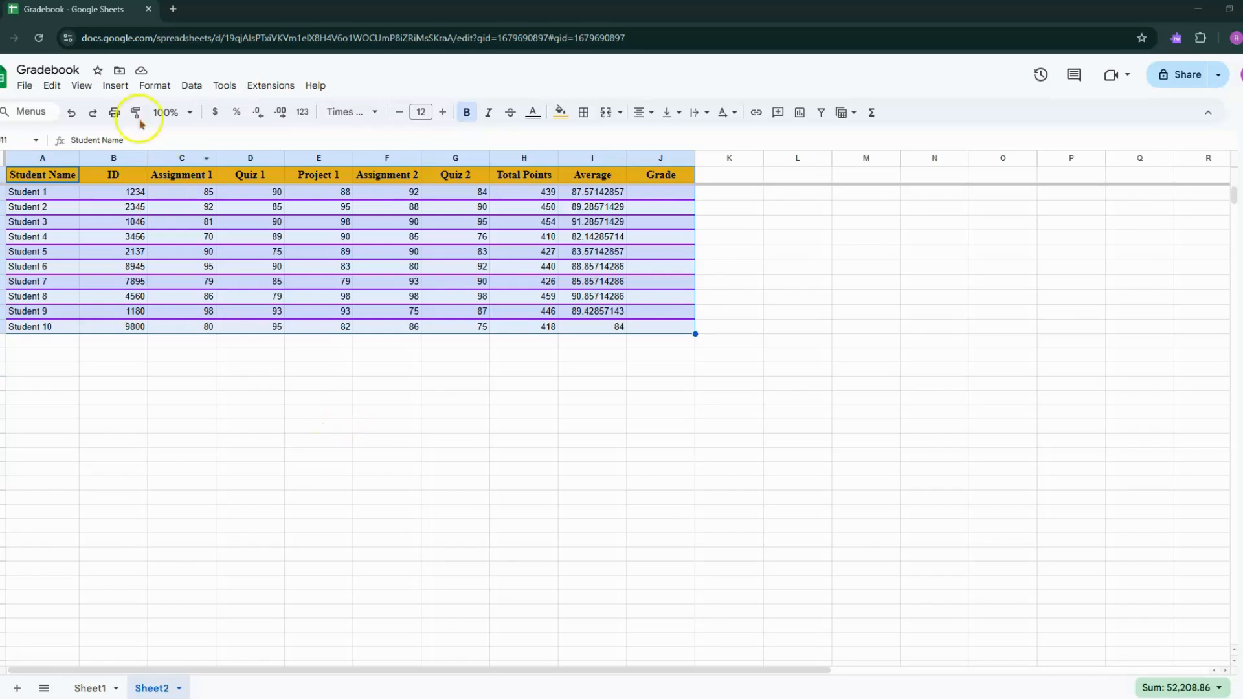
Start a single-color conditional formatting rule for A1:J11 with a light purple fill
{"action": "left_click", "coordinate": [156, 89]}
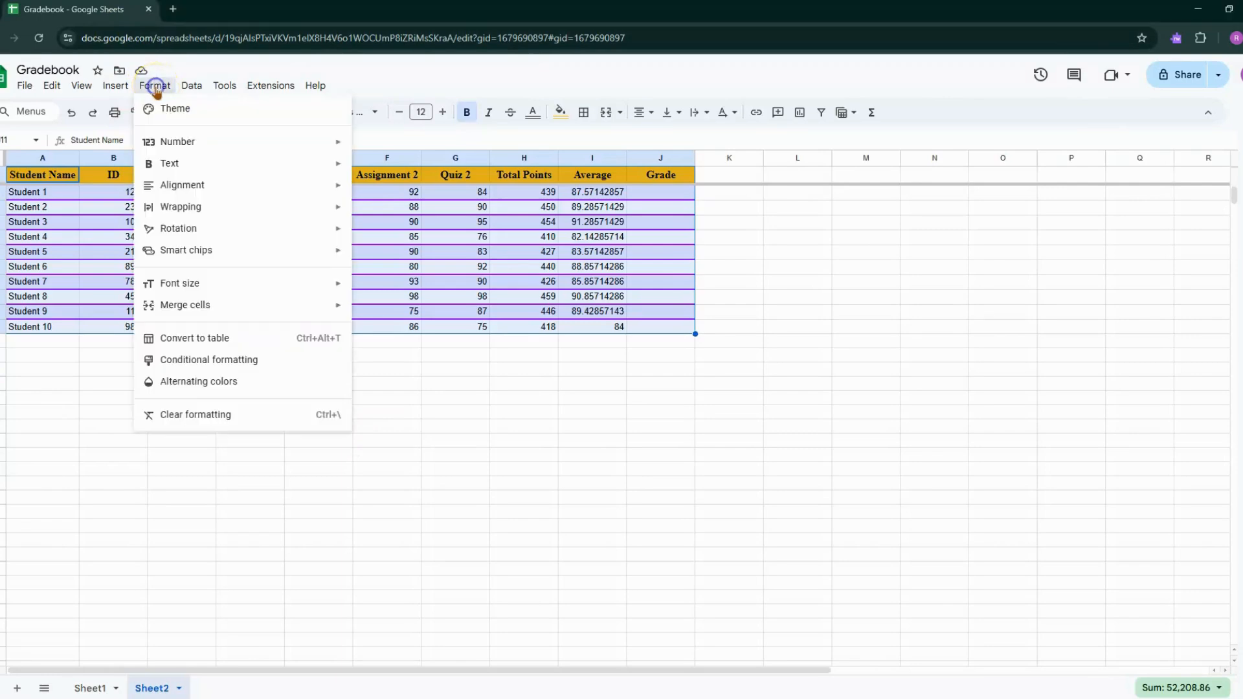
{"action": "left_click", "coordinate": [211, 366]}
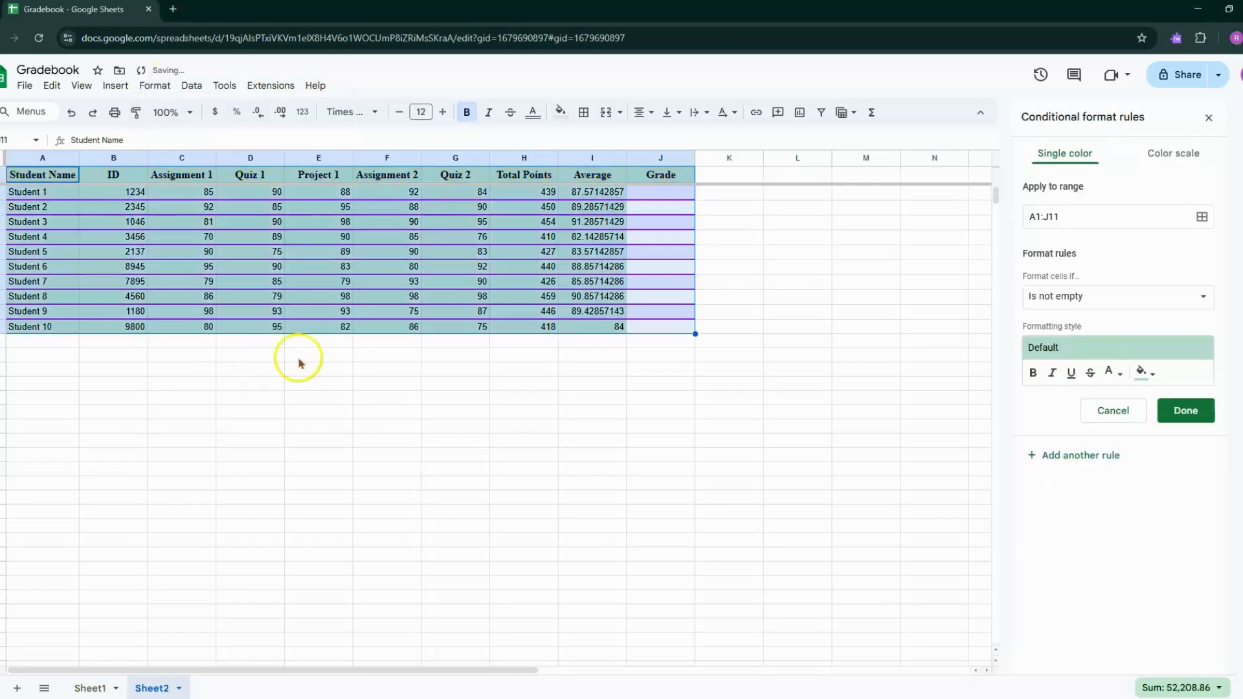
{"action": "left_click", "coordinate": [1143, 372]}
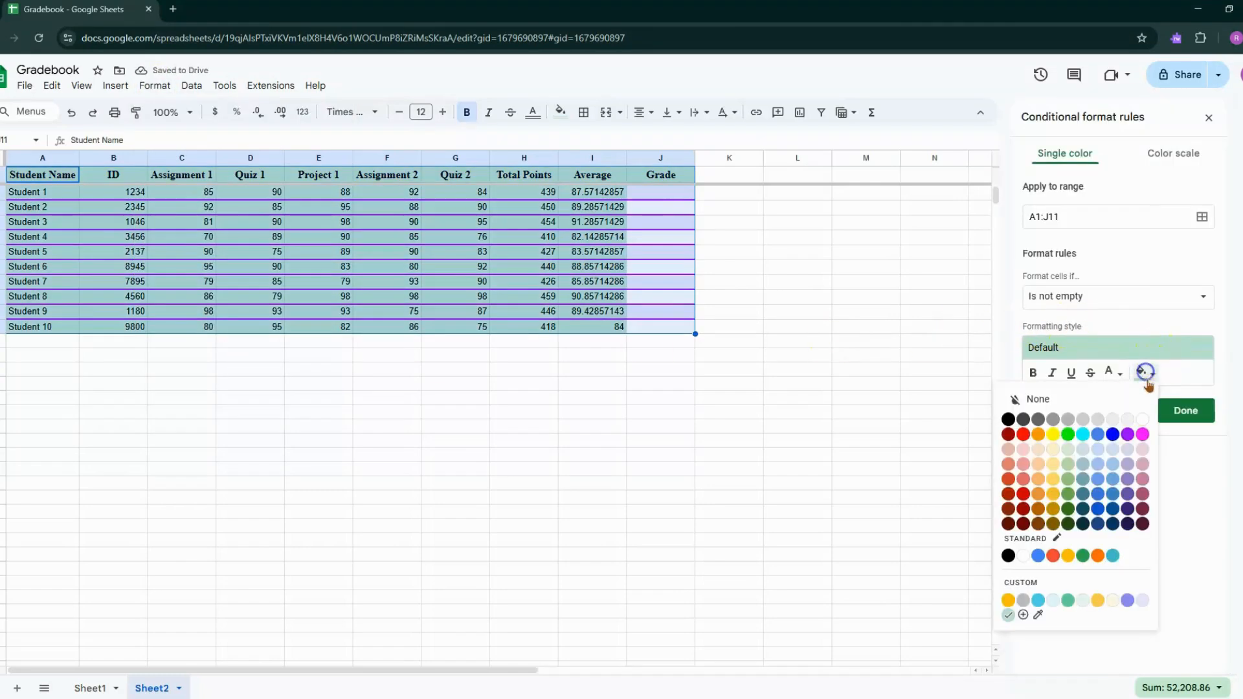
{"action": "left_click", "coordinate": [1128, 464]}
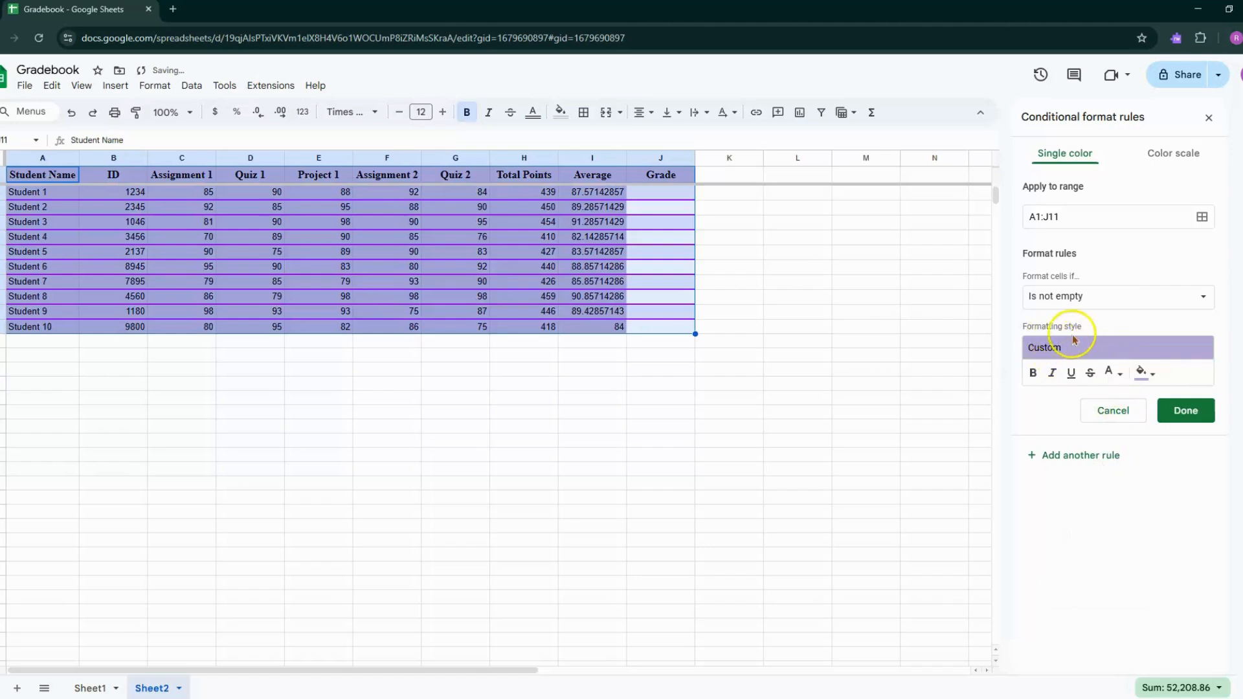
Set the conditional formatting rule to match values between 70 and 80, and save it
{"action": "left_click", "coordinate": [1060, 299]}
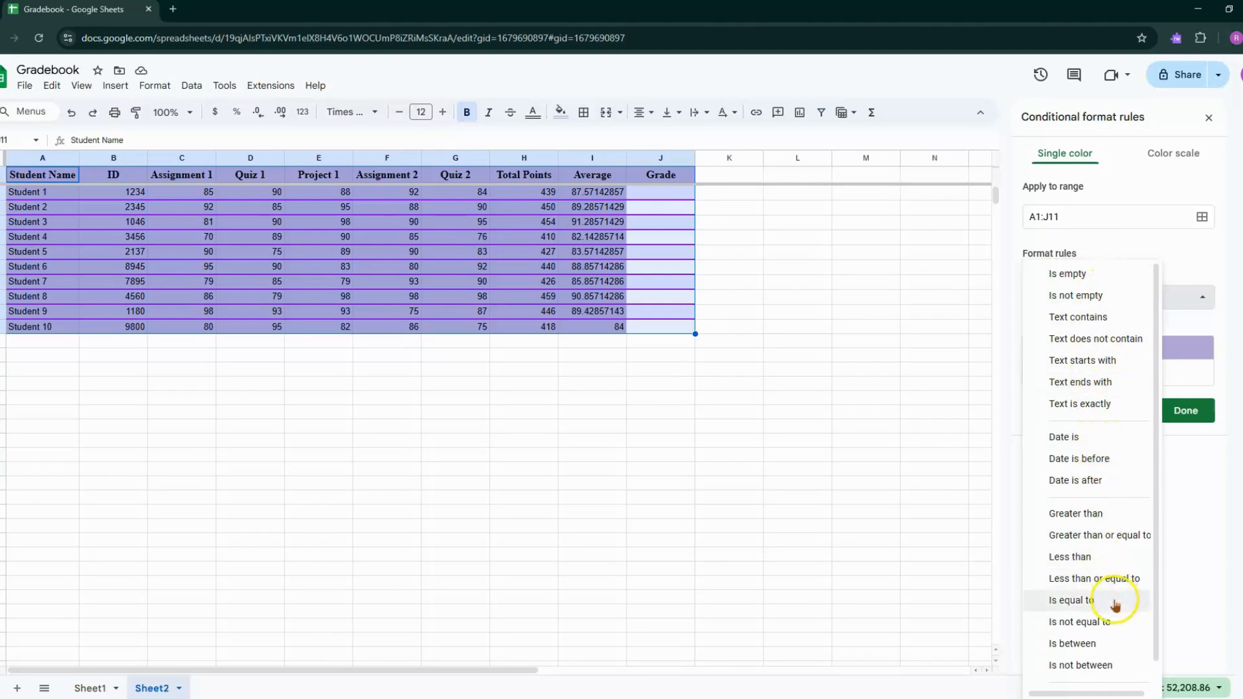
{"action": "left_click", "coordinate": [1112, 643]}
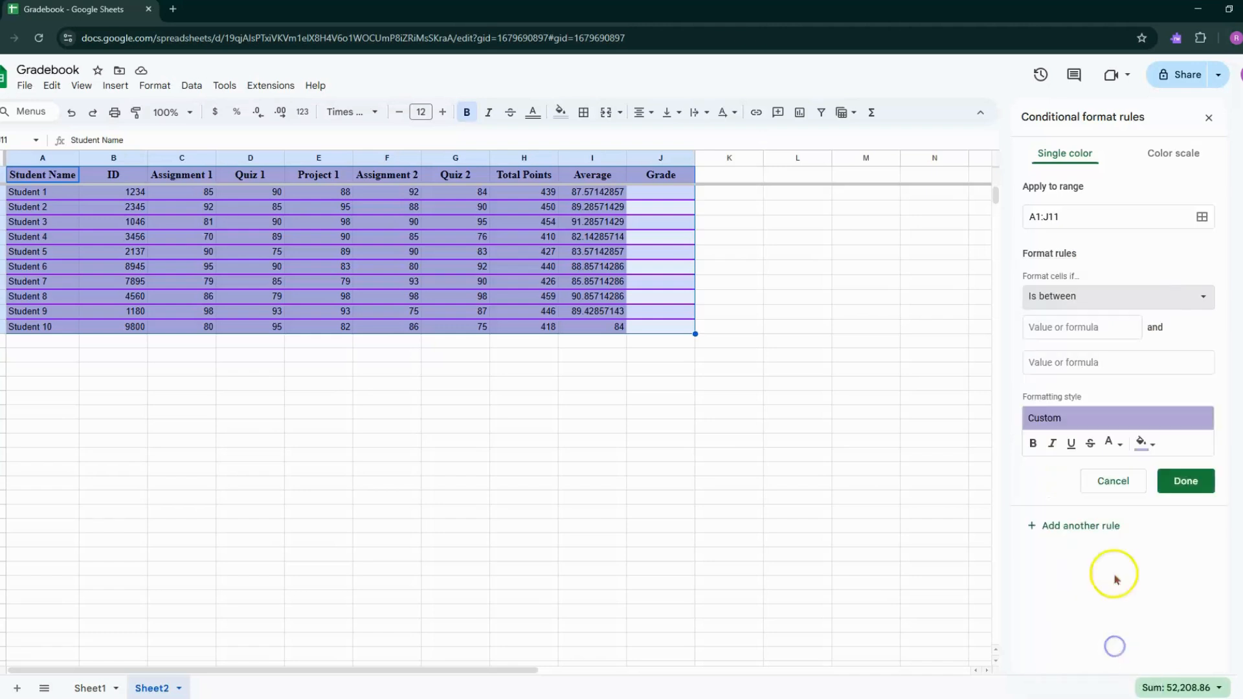
{"action": "left_click", "coordinate": [1060, 328]}
{"action": "type", "text": "70"}
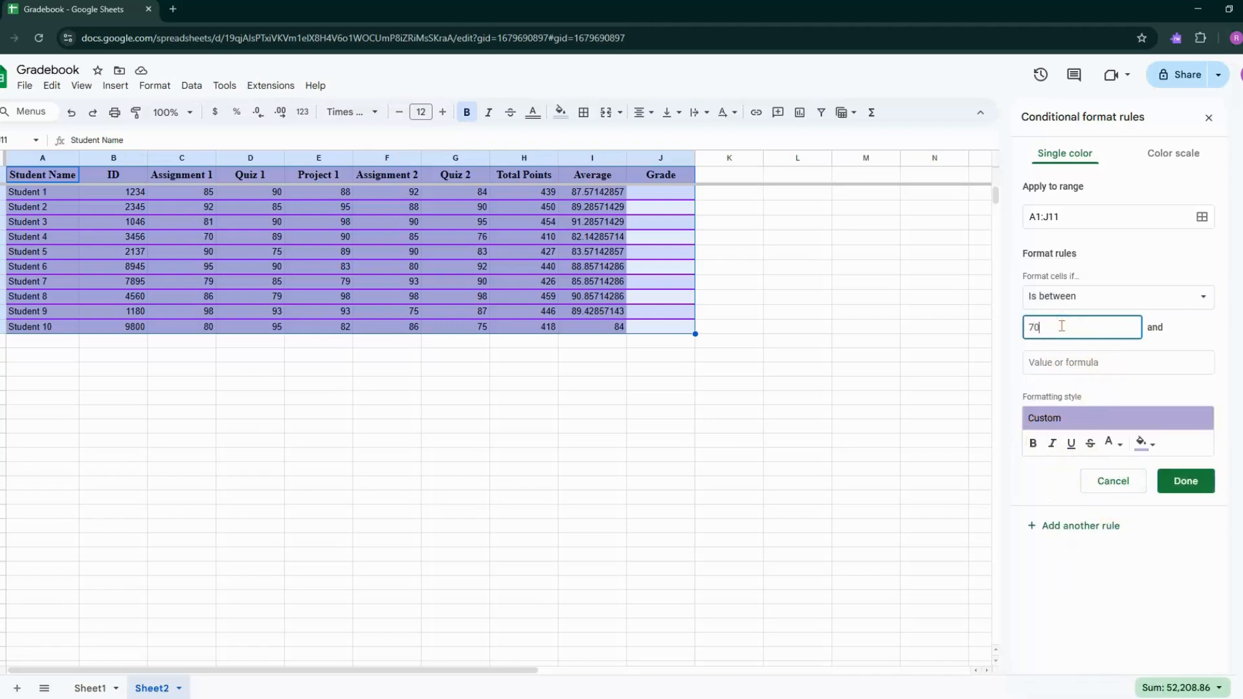
{"action": "left_click", "coordinate": [1072, 357]}
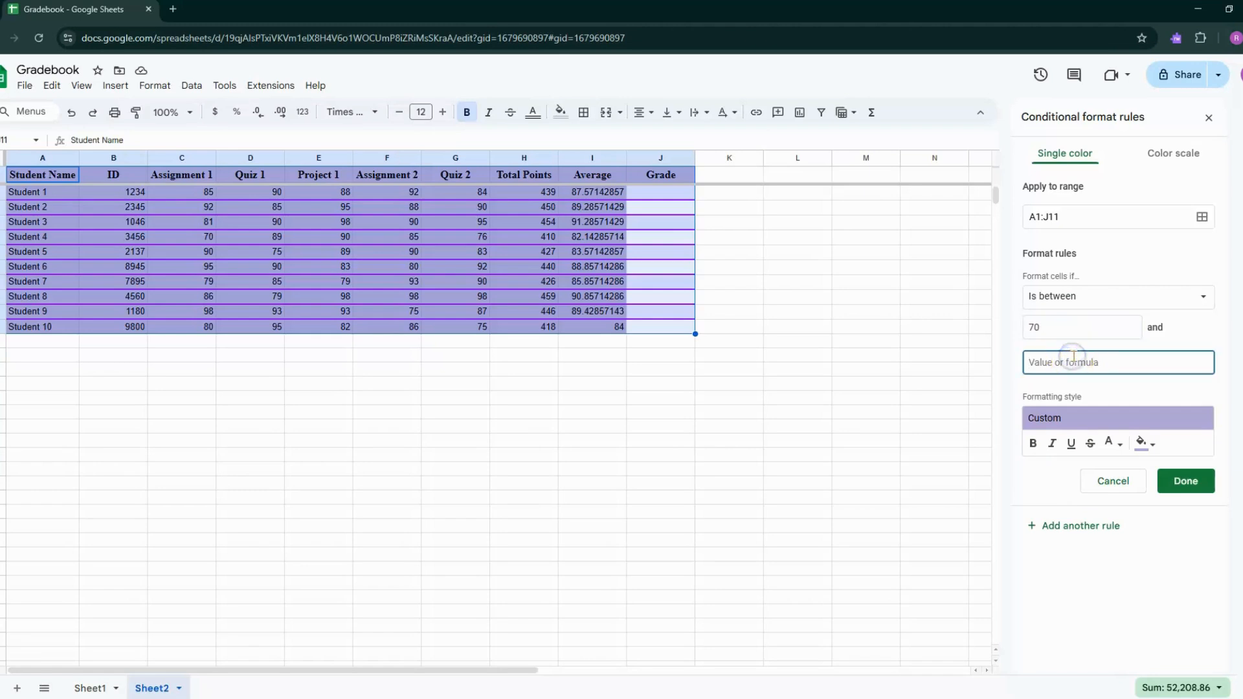
{"action": "type", "text": "80"}
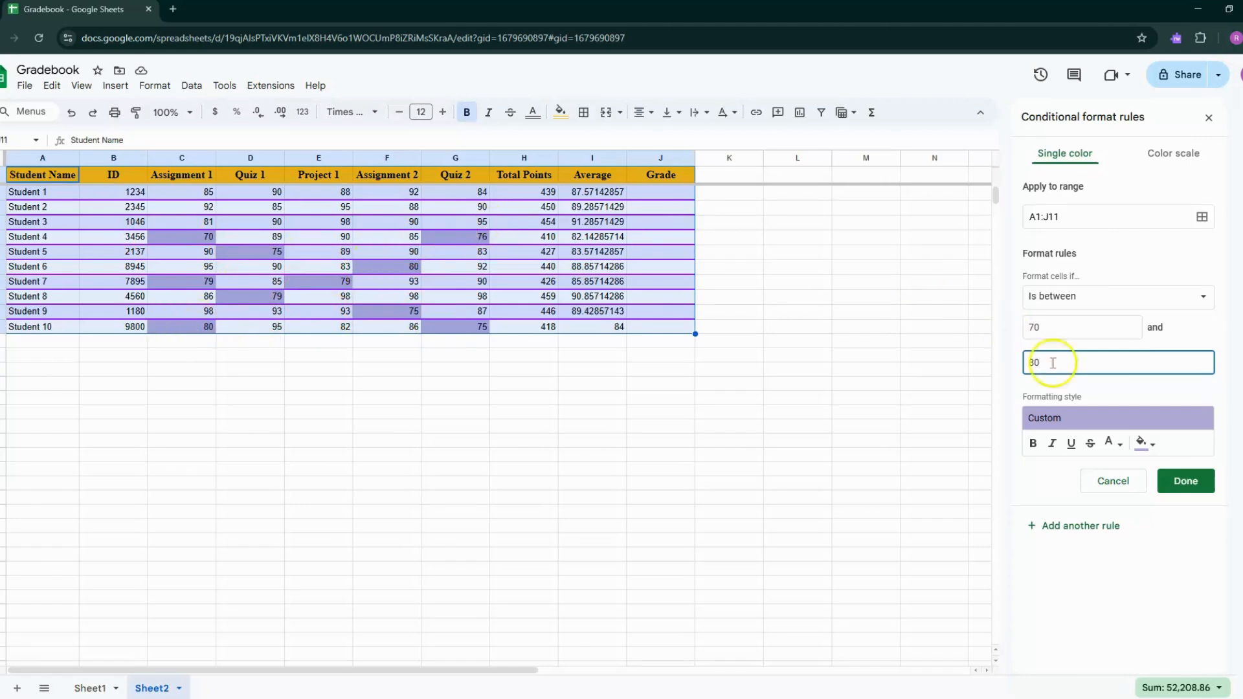
{"action": "left_click", "coordinate": [1199, 481]}
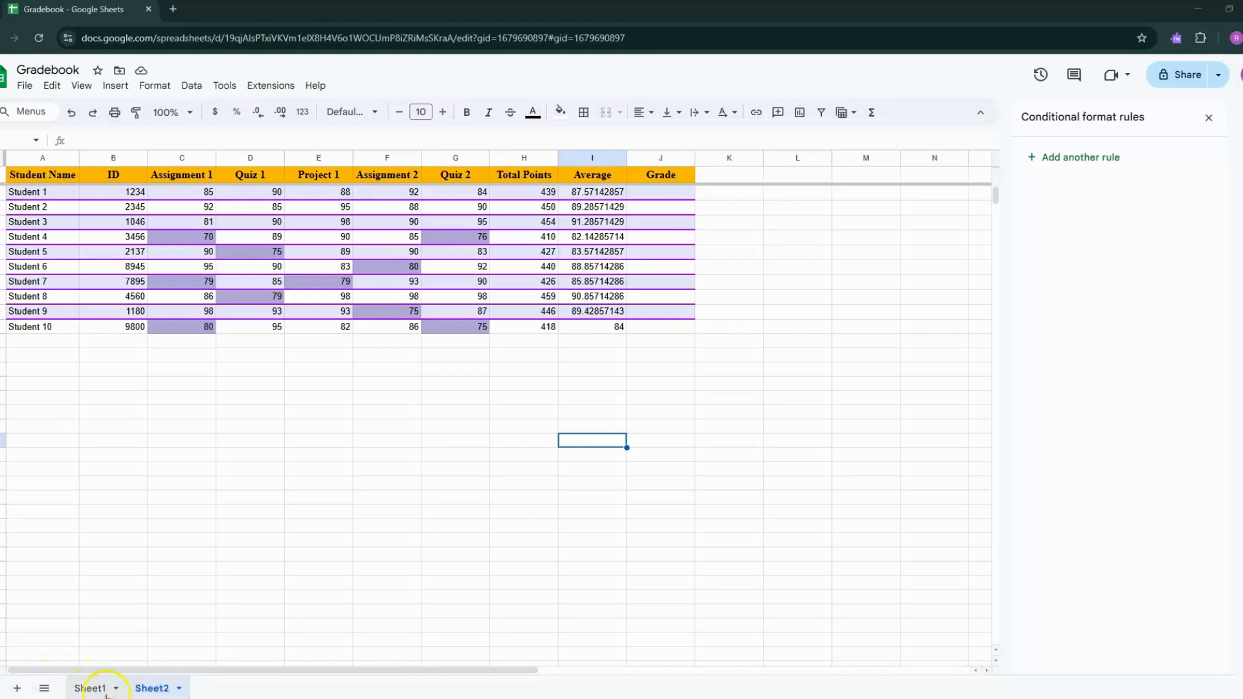
Add a new sheet named Period 3 to the Gradebook and return to Sheet2
{"action": "left_click", "coordinate": [17, 688]}
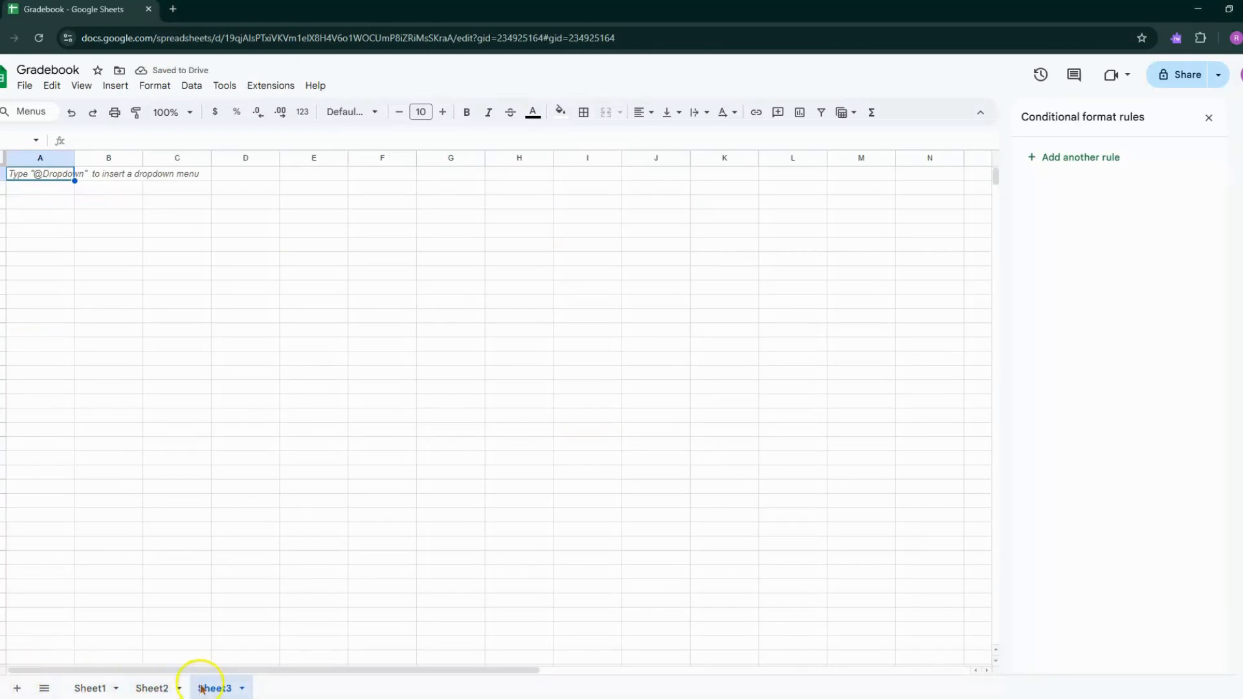
{"action": "left_click", "coordinate": [242, 689]}
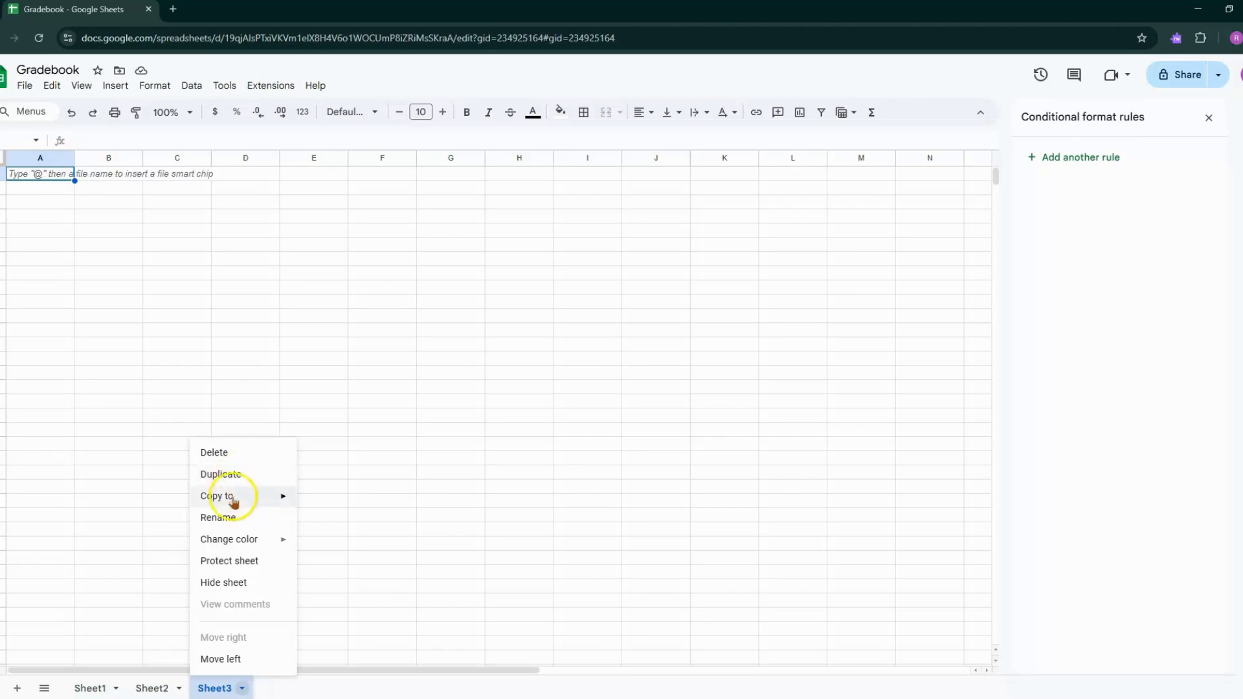
{"action": "mouse_move", "coordinate": [234, 543]}
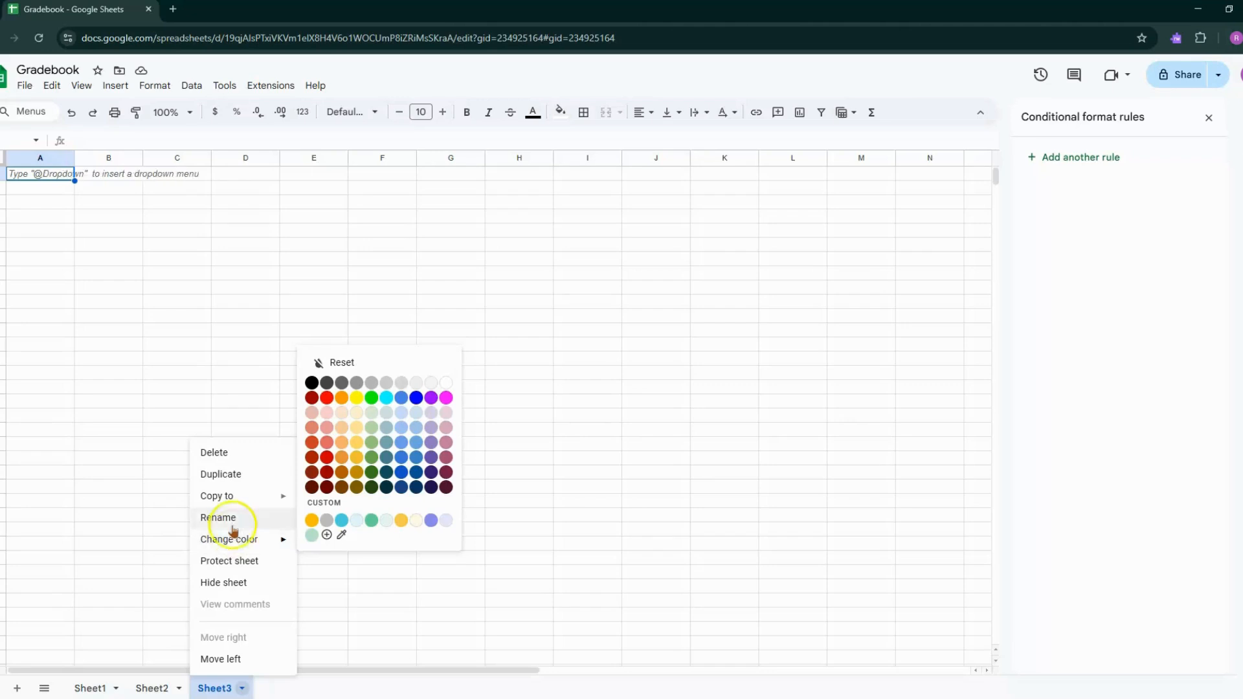
{"action": "left_click", "coordinate": [233, 517]}
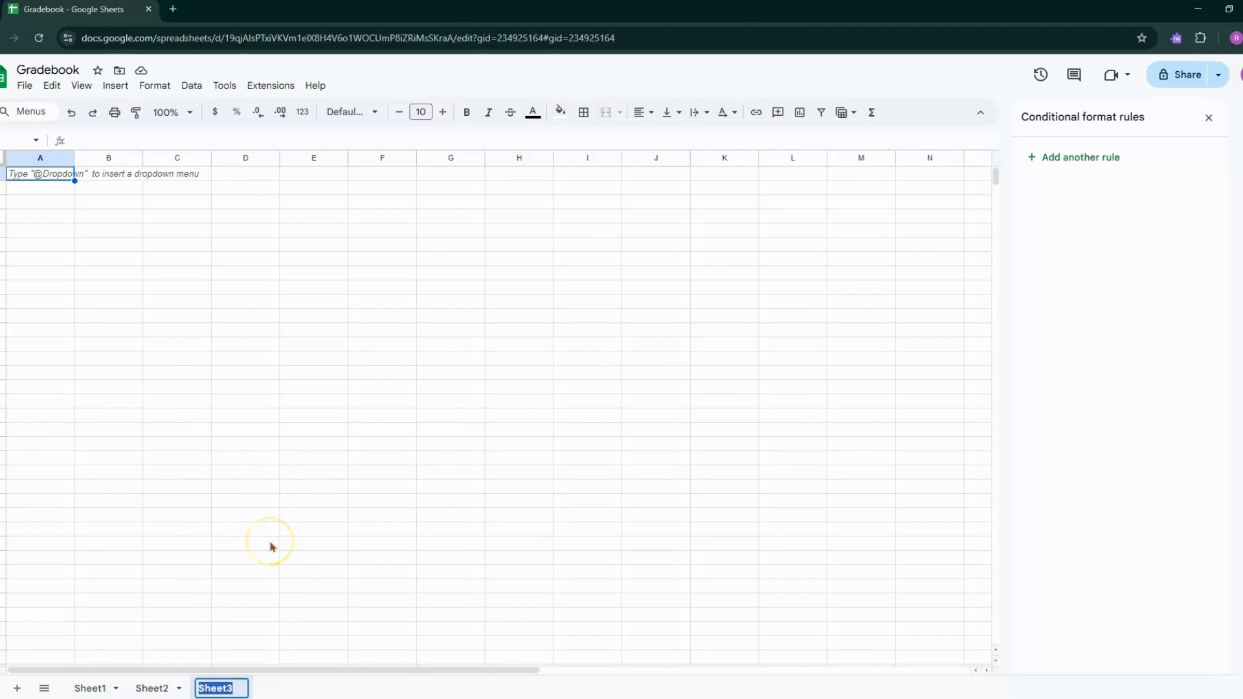
{"action": "type", "text": "Period"}
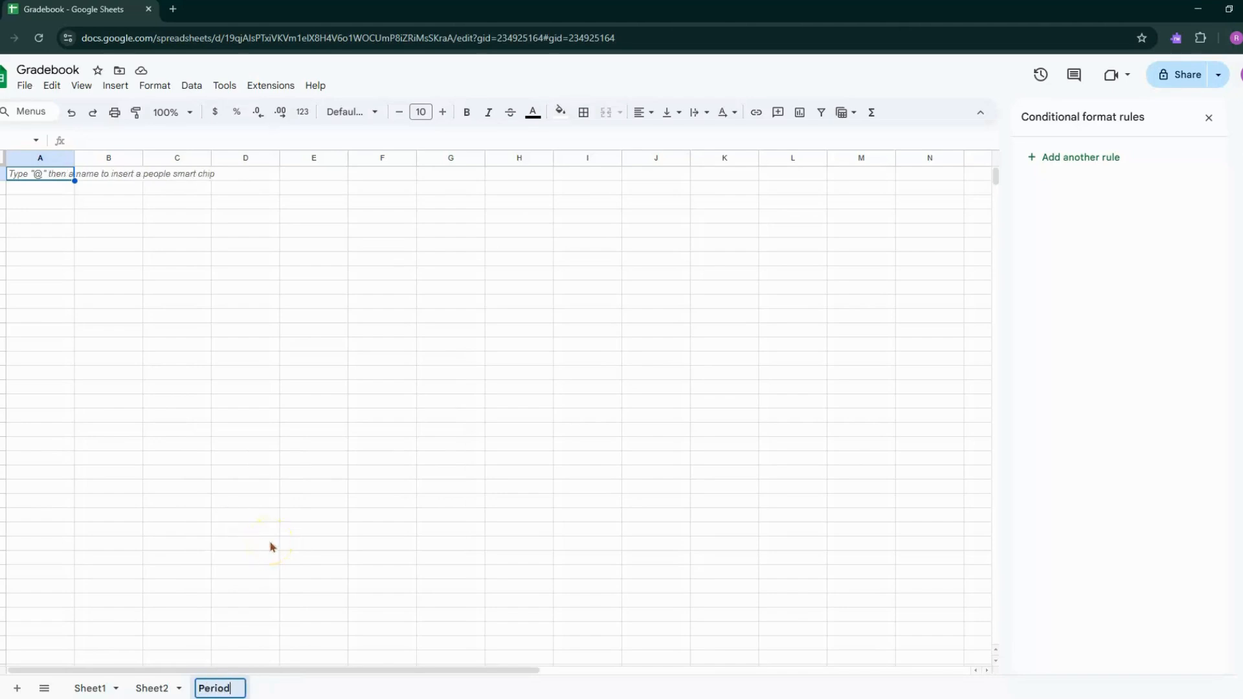
{"action": "type", "text": " 3"}
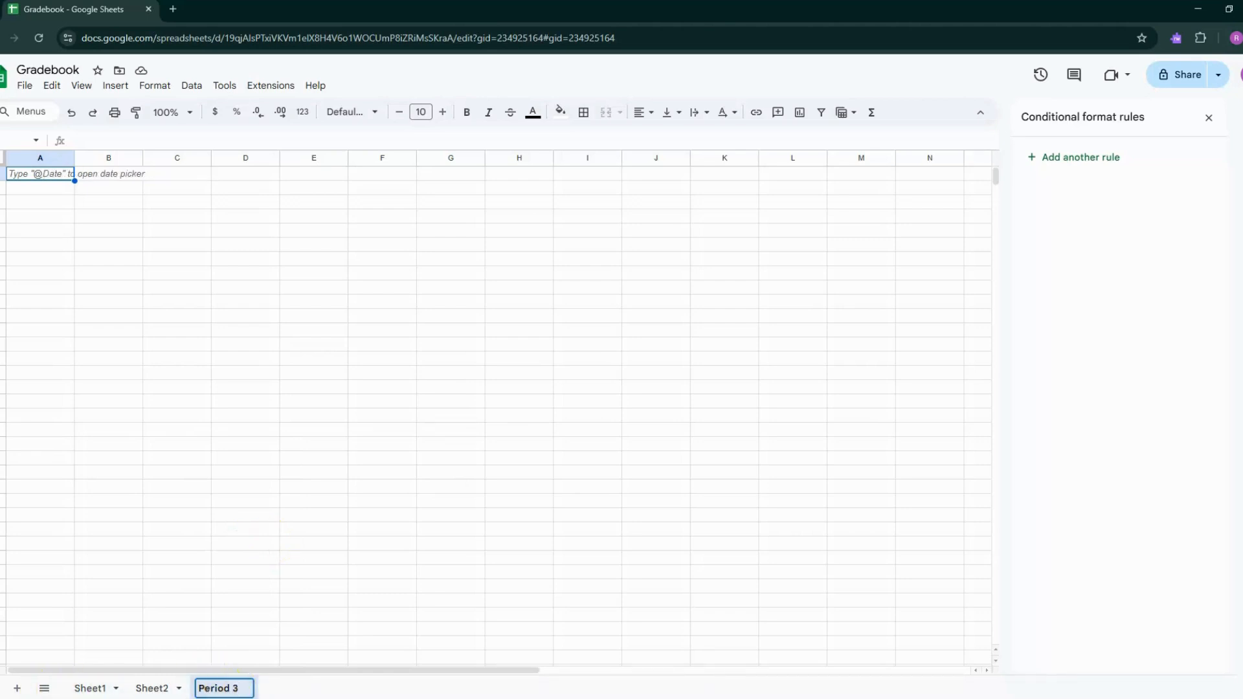
{"action": "left_click", "coordinate": [44, 688]}
{"action": "left_click", "coordinate": [42, 632]}
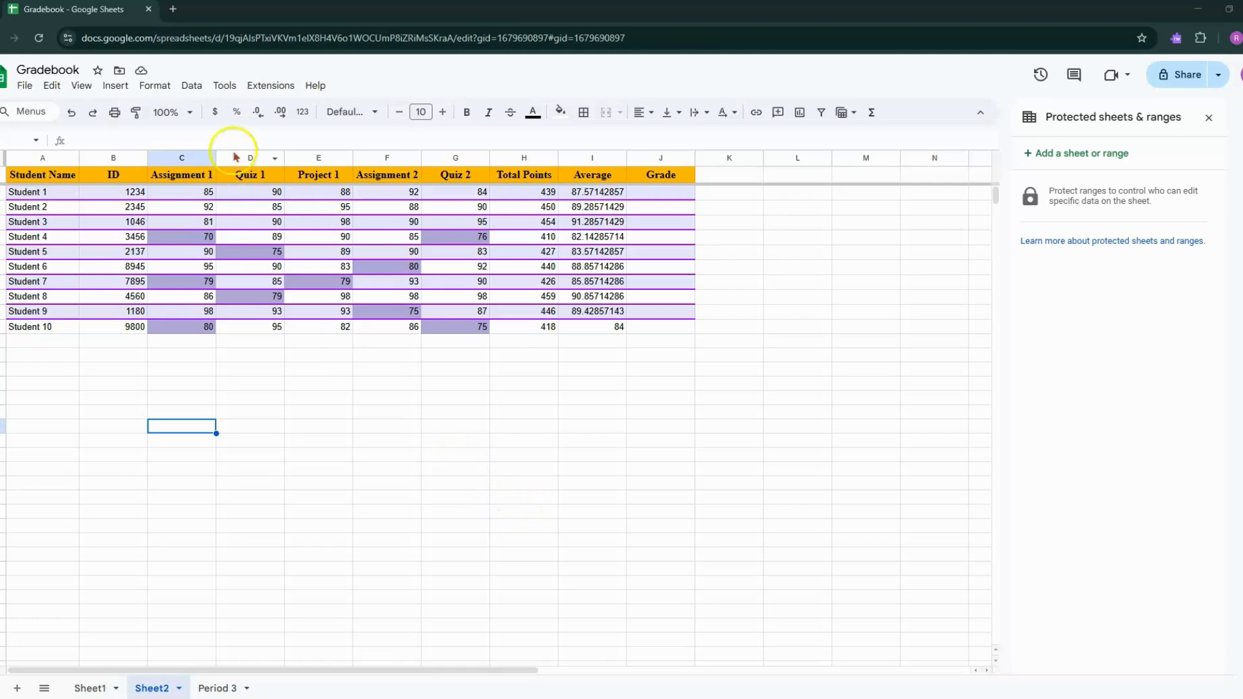
Open the website flippity.net in a new browser tab
{"action": "left_click", "coordinate": [173, 9]}
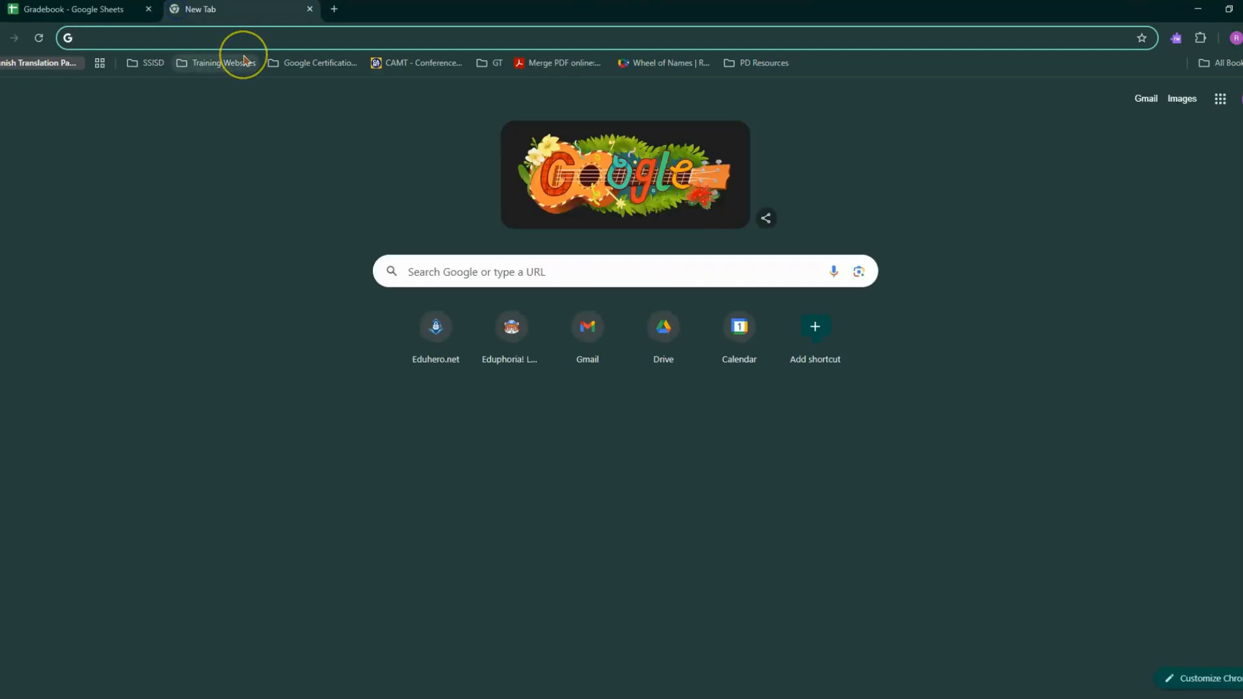
{"action": "type", "text": "flipp"}
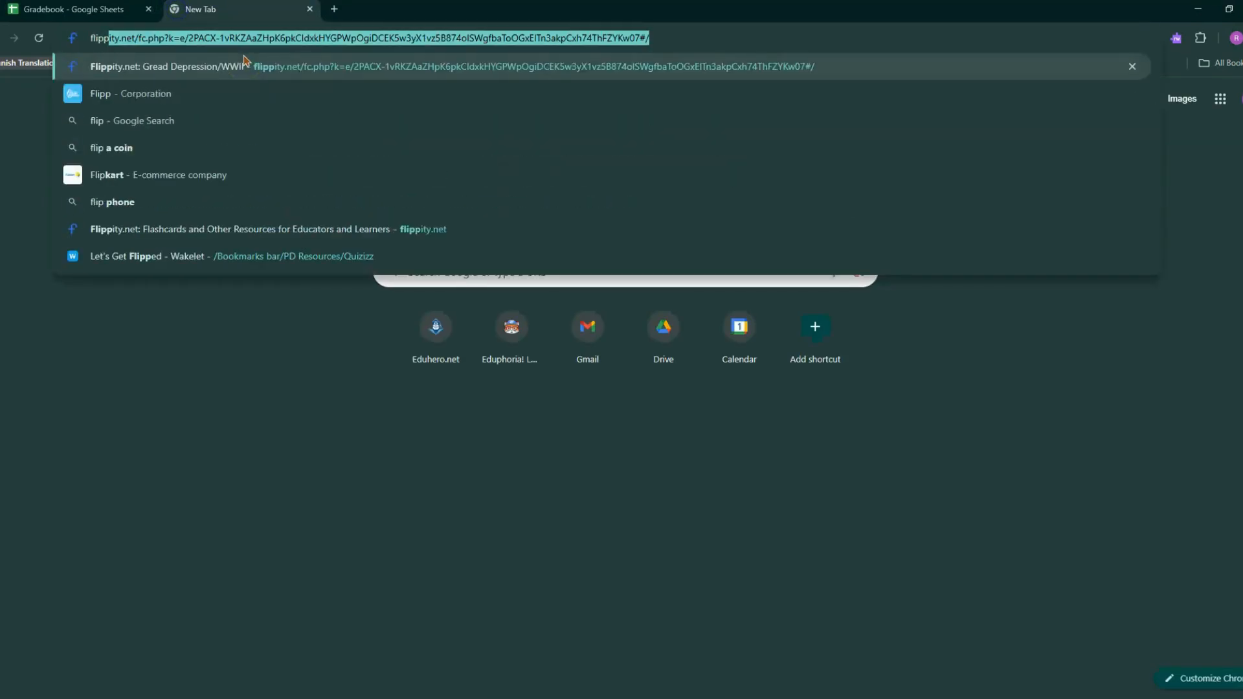
{"action": "type", "text": "ity.net"}
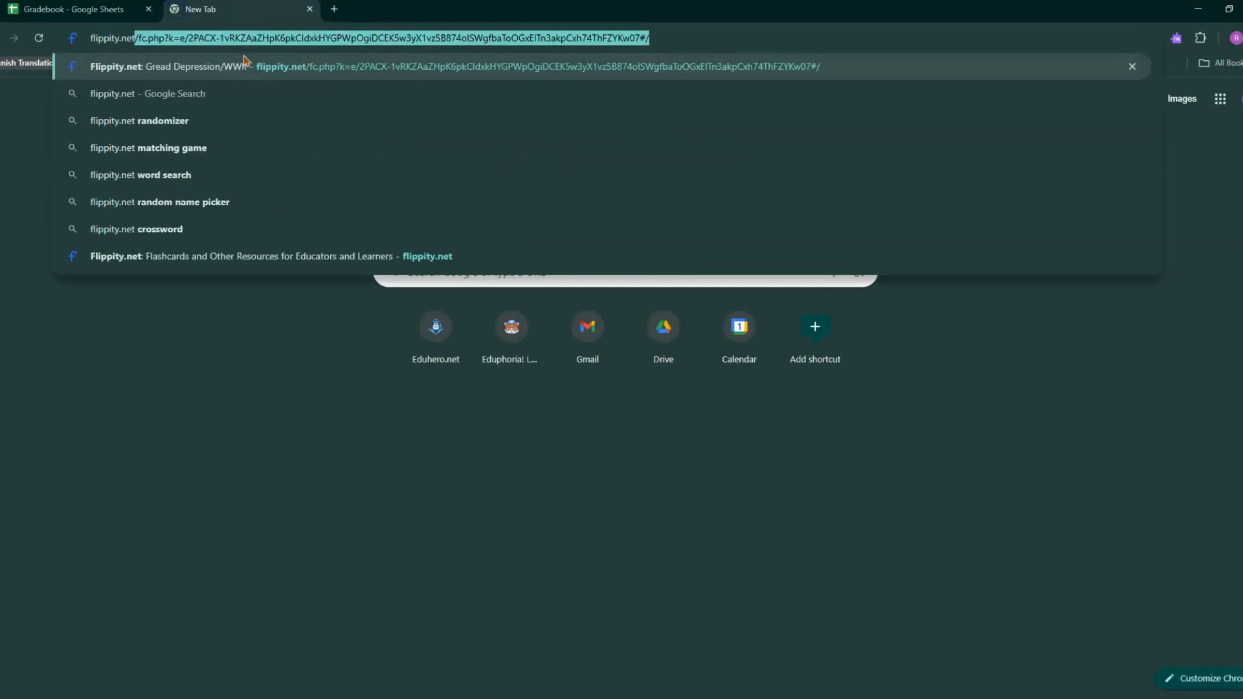
{"action": "key", "text": "Delete"}
{"action": "key", "text": "Return"}
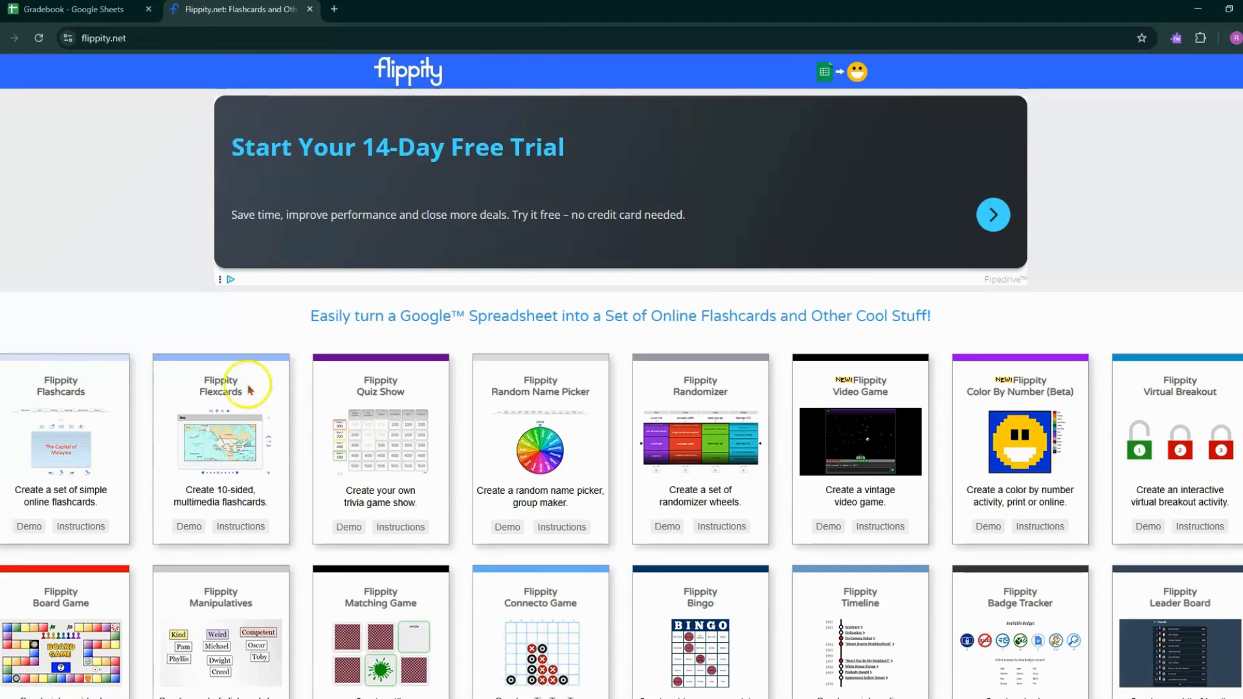
Find Flippity Flashcards among the available activities and open its instructions
{"action": "scroll", "coordinate": [306, 461], "scroll_direction": "down", "scroll_amount": 5}
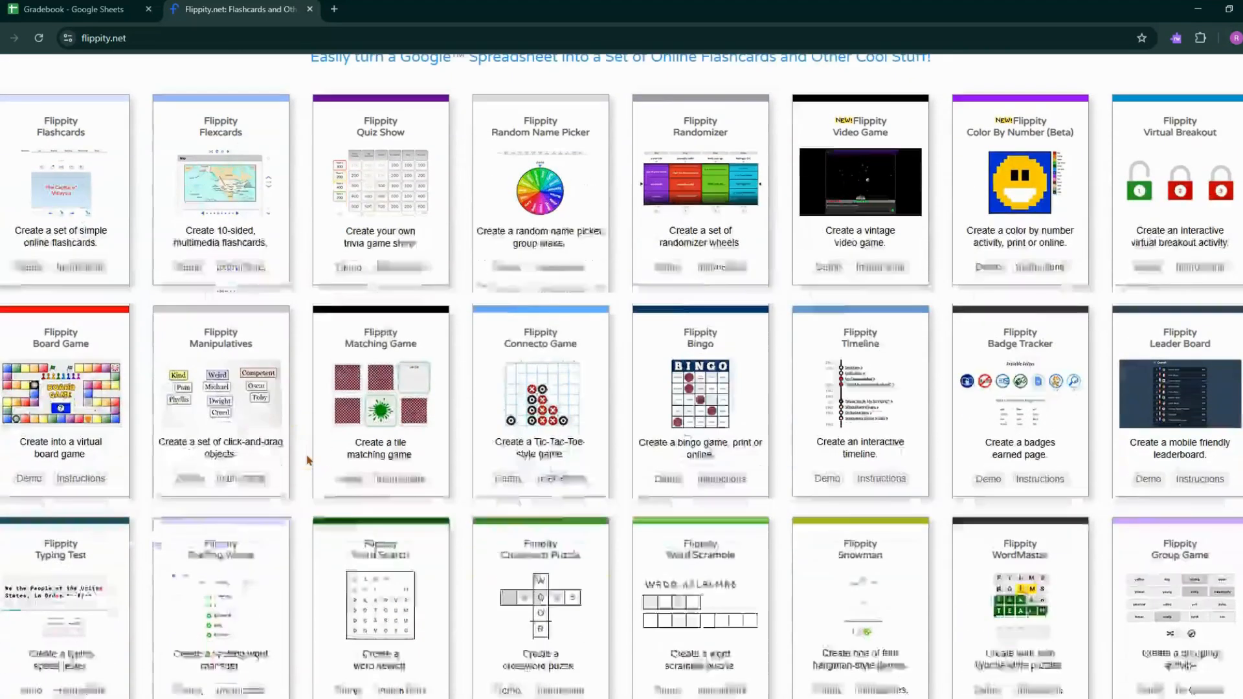
{"action": "scroll", "coordinate": [88, 206], "scroll_direction": "up", "scroll_amount": 1}
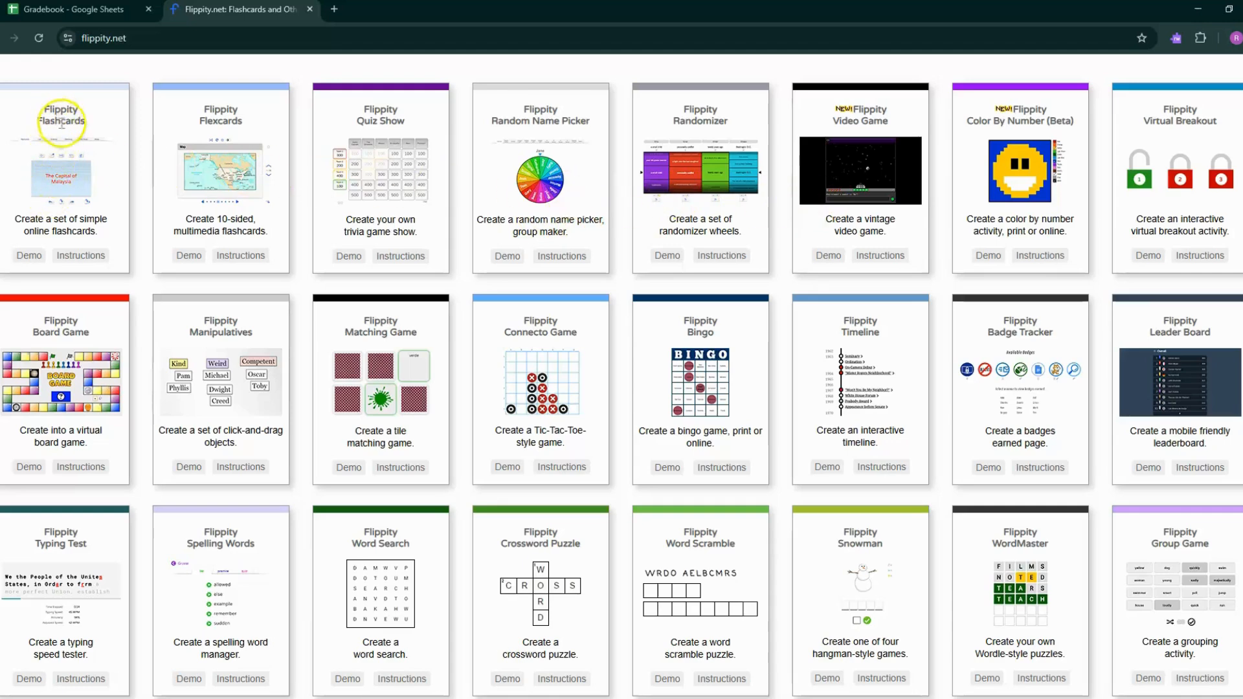
{"action": "left_click", "coordinate": [78, 257]}
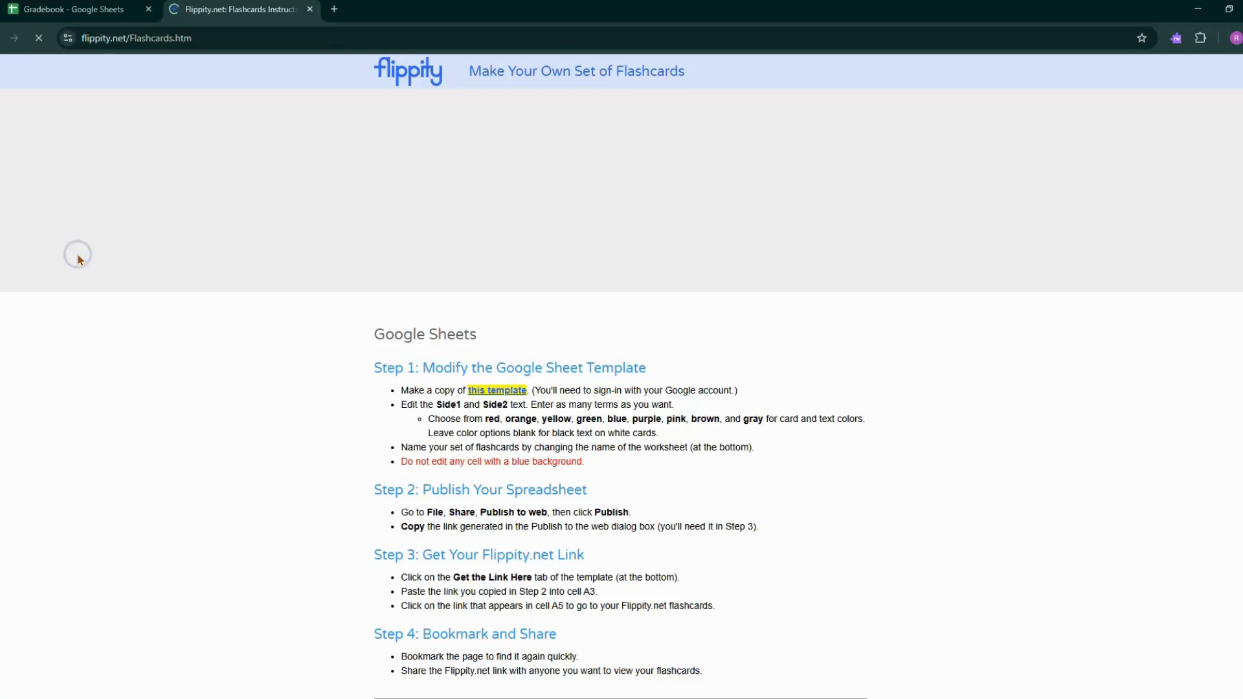
Review the flashcard instructions and make a copy of the Flippity.net Flashcards Template in Google Sheets
{"action": "scroll", "coordinate": [555, 415], "scroll_direction": "down", "scroll_amount": 2}
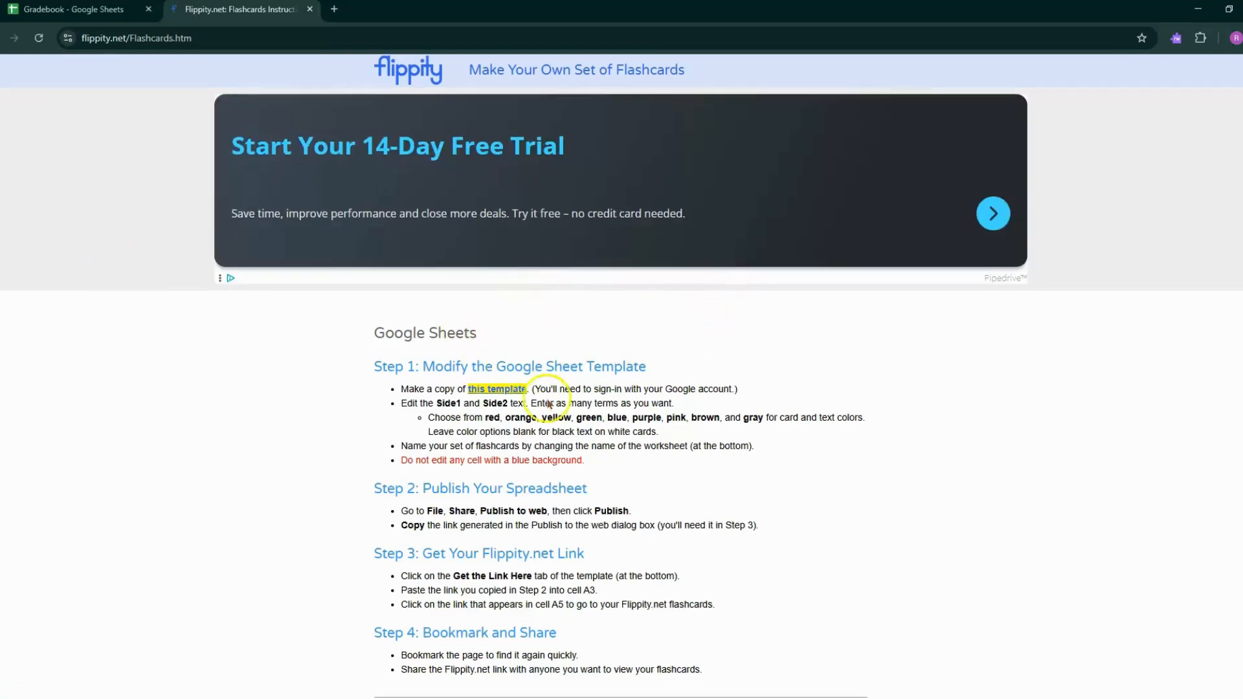
{"action": "scroll", "coordinate": [555, 415], "scroll_direction": "down", "scroll_amount": 4}
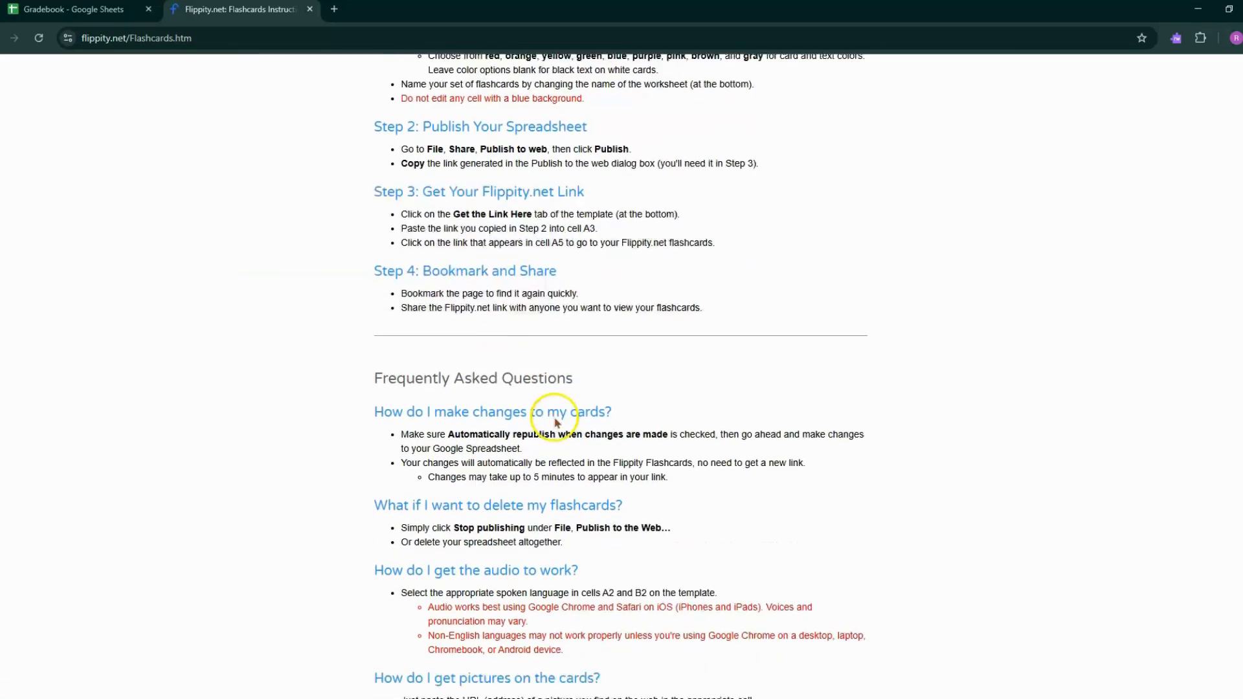
{"action": "scroll", "coordinate": [555, 418], "scroll_direction": "down", "scroll_amount": 4}
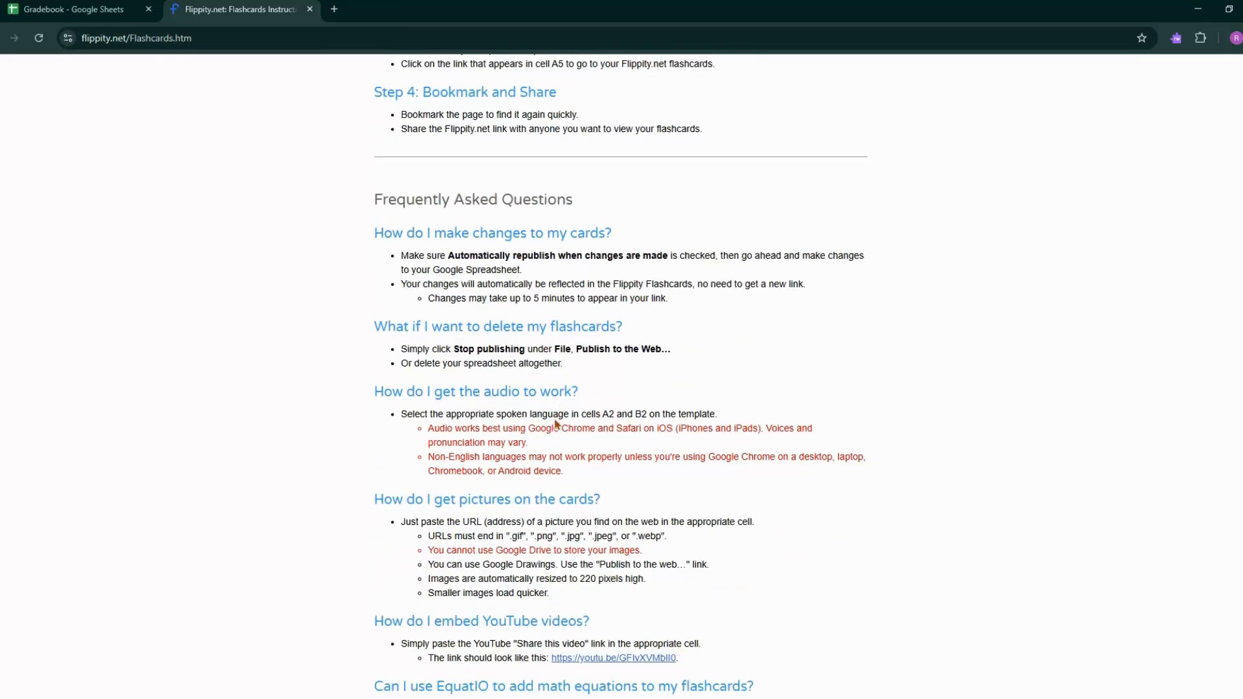
{"action": "scroll", "coordinate": [555, 418], "scroll_direction": "down", "scroll_amount": 5}
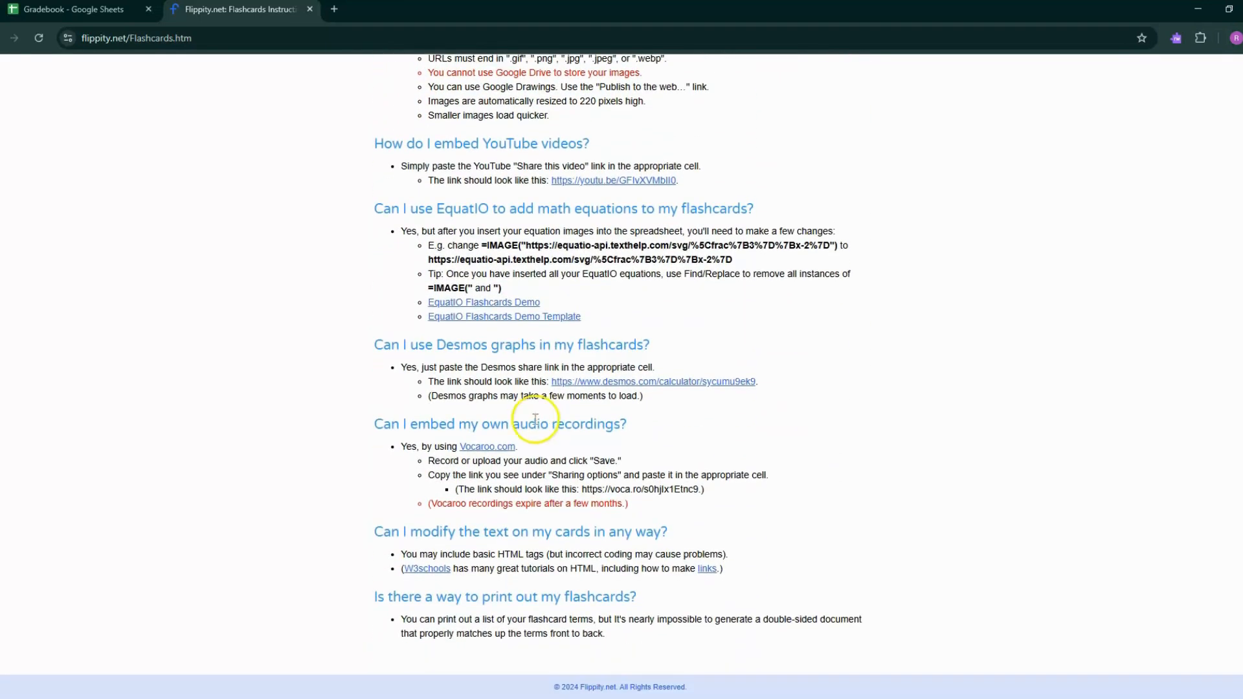
{"action": "scroll", "coordinate": [531, 416], "scroll_direction": "up", "scroll_amount": 6}
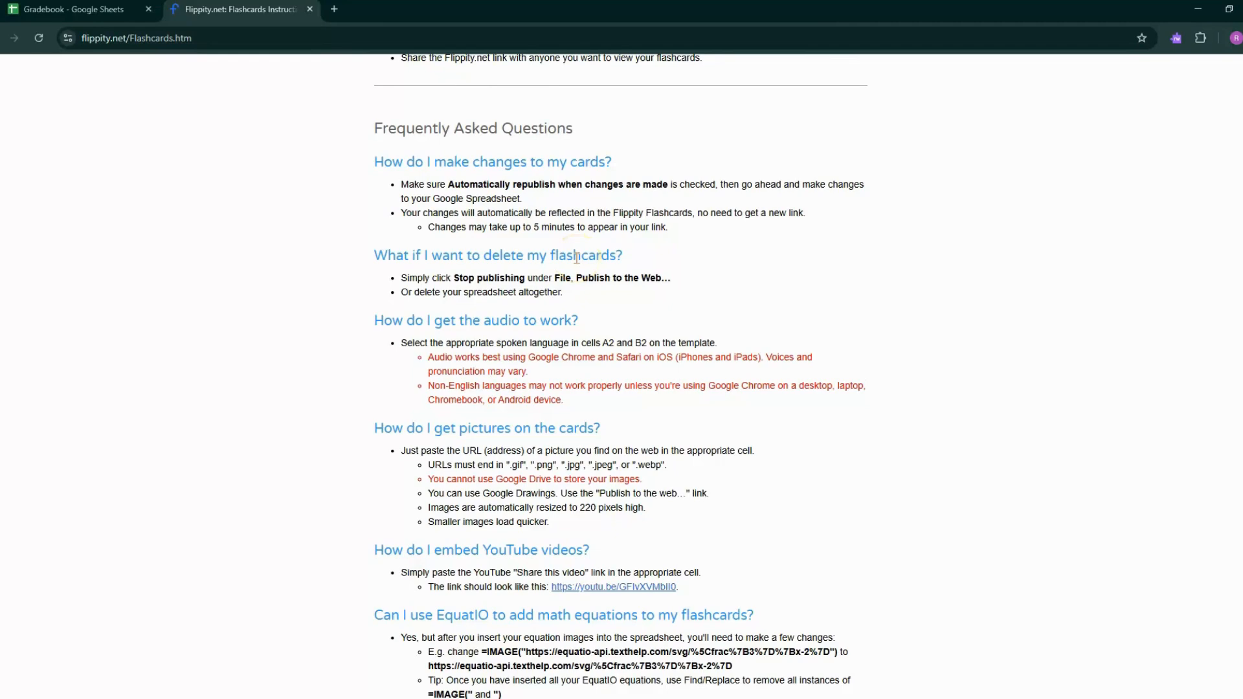
{"action": "scroll", "coordinate": [576, 258], "scroll_direction": "up", "scroll_amount": 6}
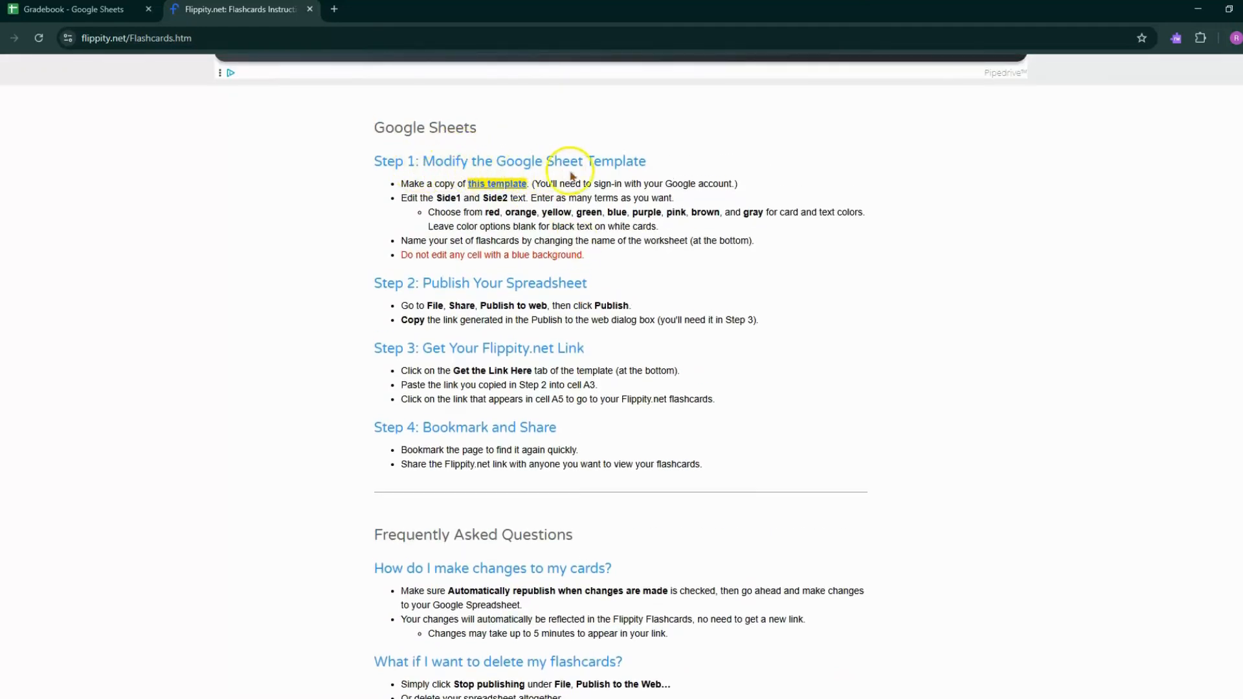
{"action": "left_click", "coordinate": [482, 188]}
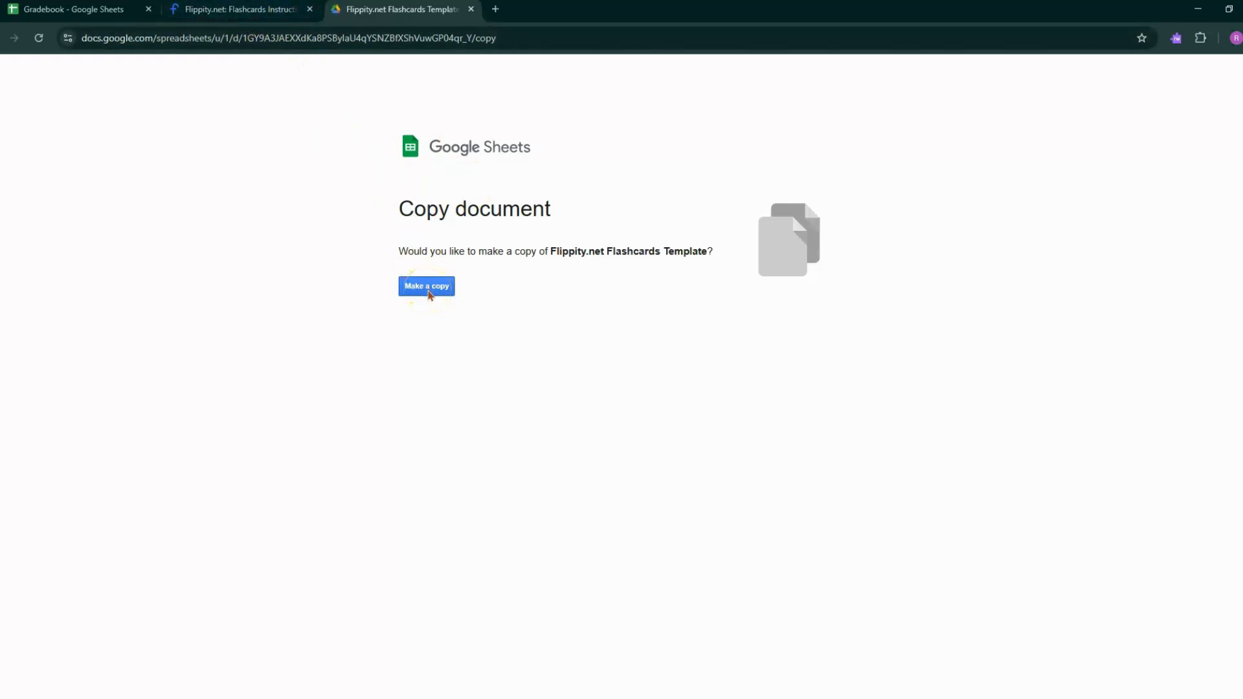
{"action": "left_click", "coordinate": [428, 288]}
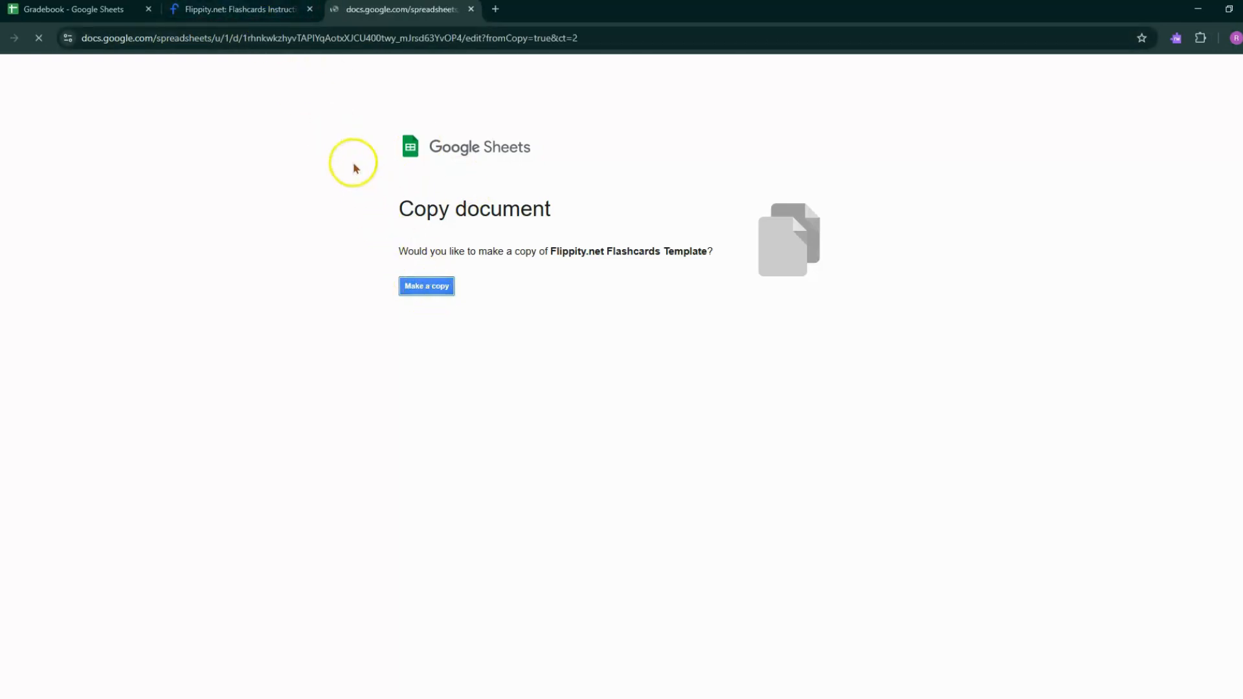
Move the flashcard instructions page into its own window and place it beside the copied flashcards template
{"action": "left_click", "coordinate": [257, 10]}
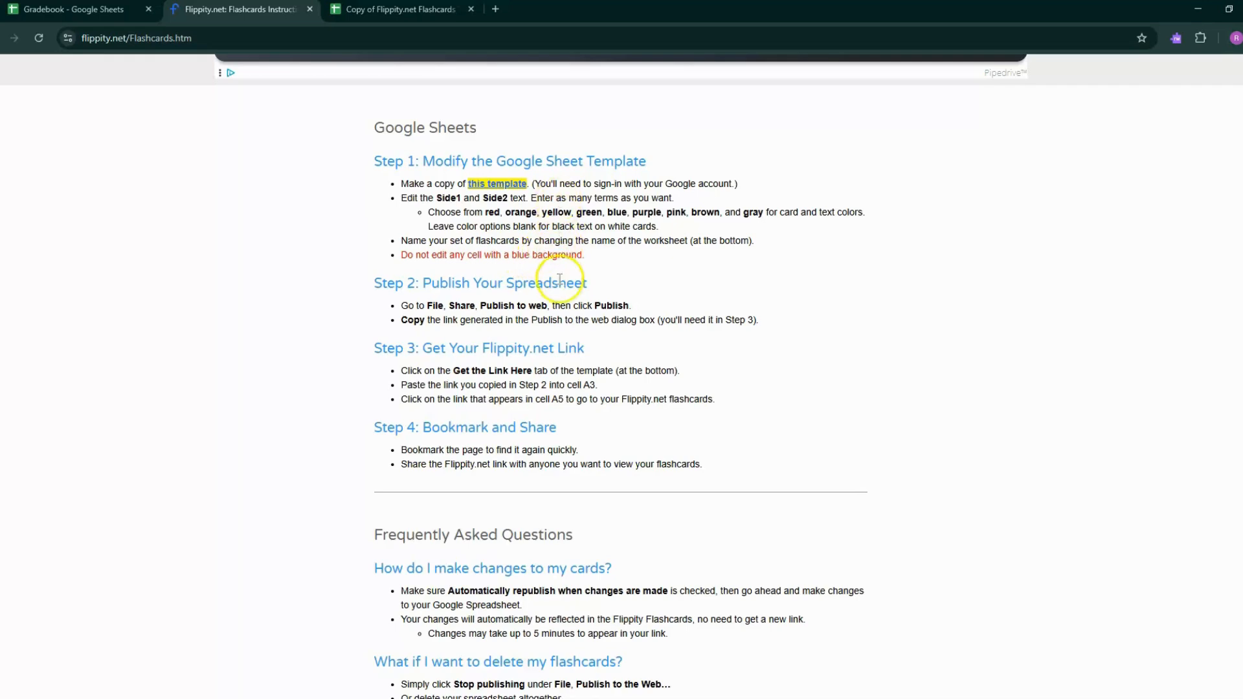
{"action": "left_click_drag", "start_coordinate": [259, 9], "coordinate": [967, 60]}
{"action": "left_click_drag", "start_coordinate": [1043, 52], "coordinate": [1112, 50]}
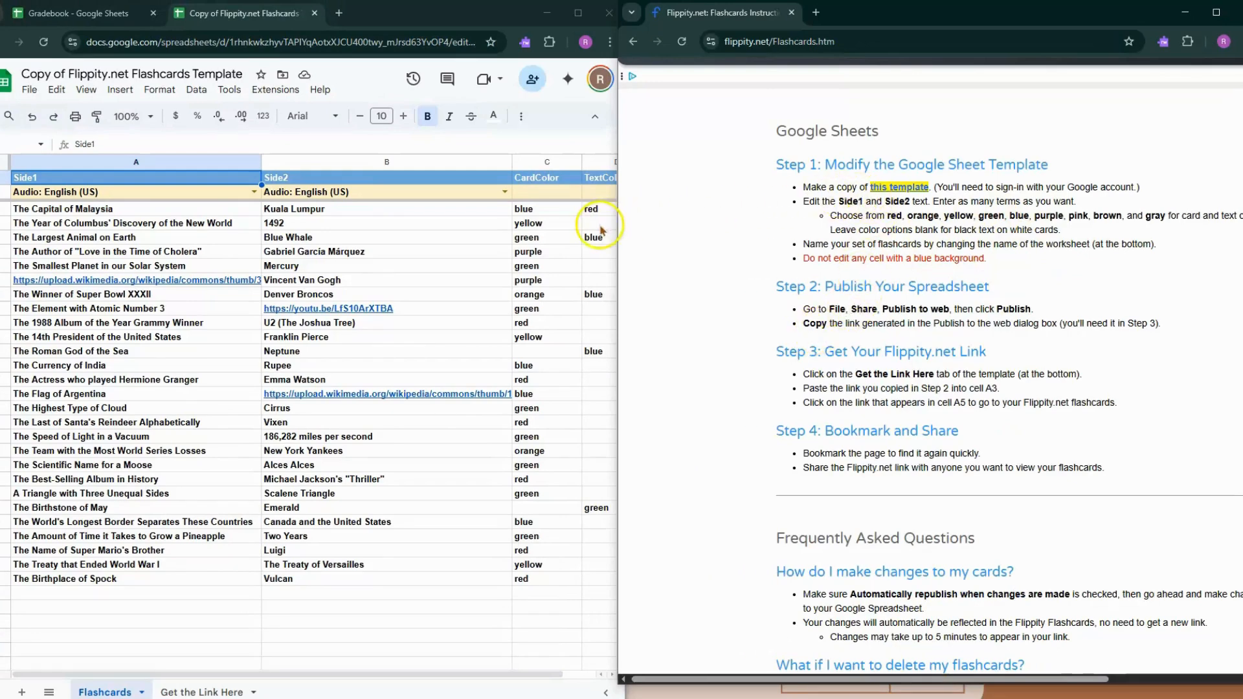
{"action": "left_click_drag", "start_coordinate": [618, 233], "coordinate": [631, 235]}
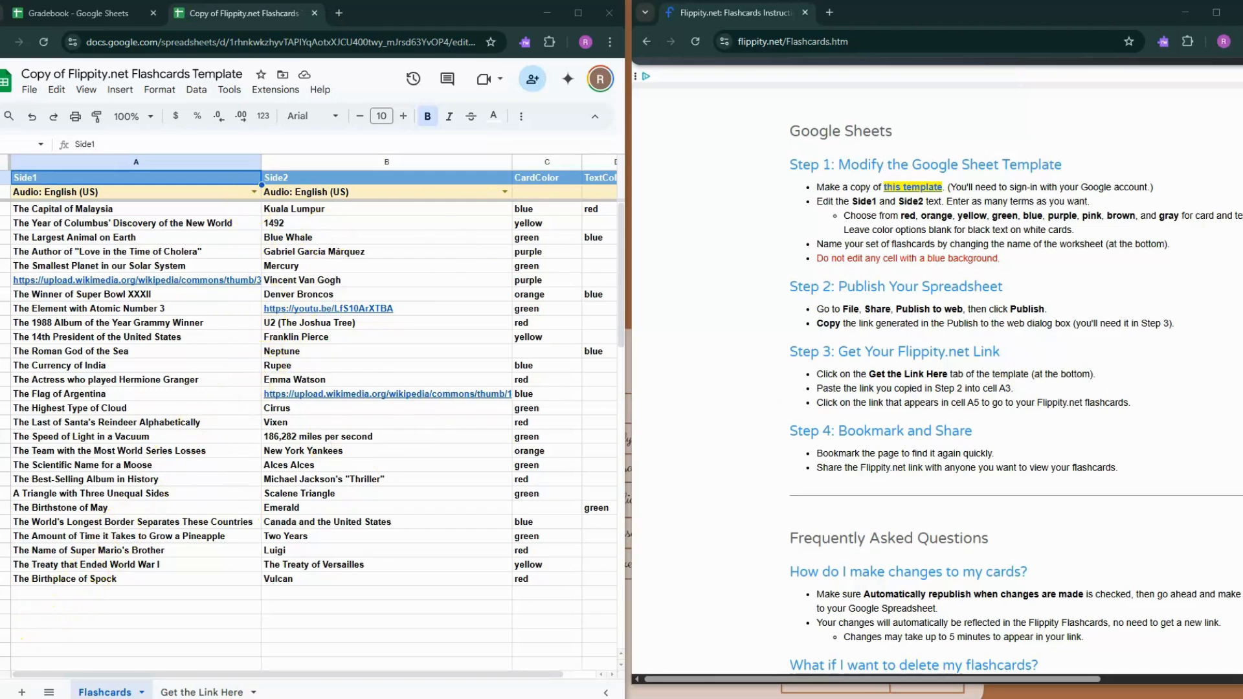
Paste the economics and war vocabulary terms with their definitions into the Side1 and Side2 columns, starting at the first card row
{"action": "key", "text": "ctrl+v"}
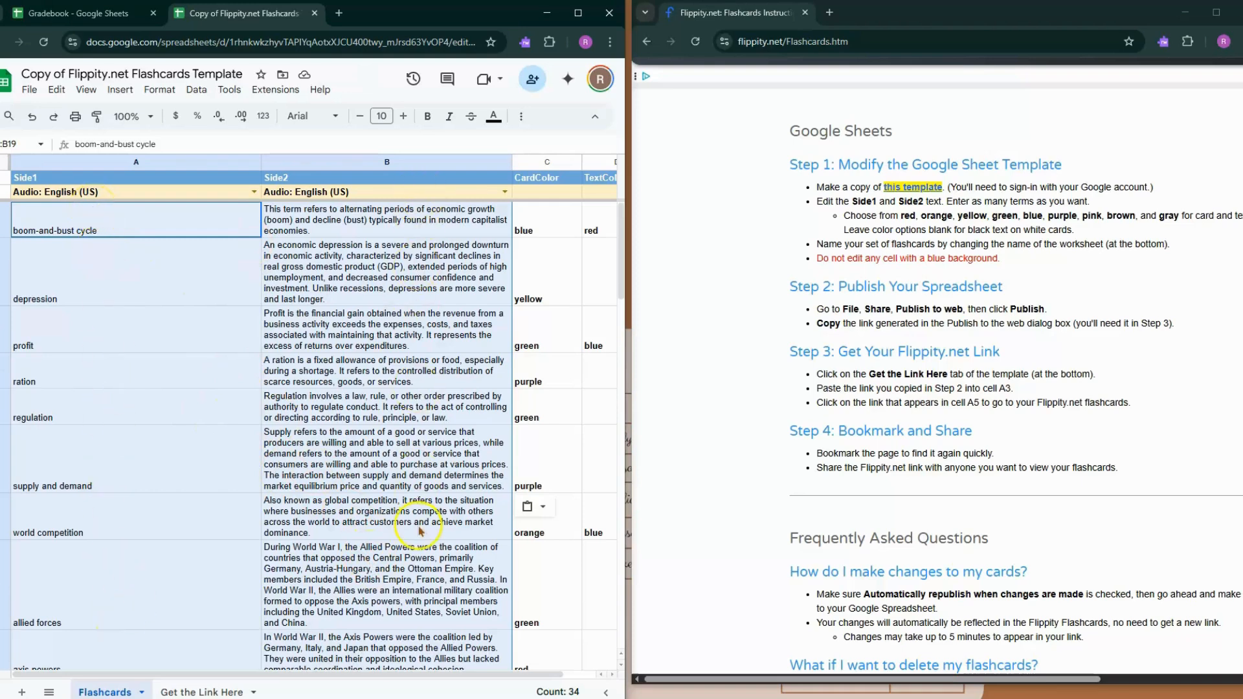
{"action": "left_click", "coordinate": [471, 373]}
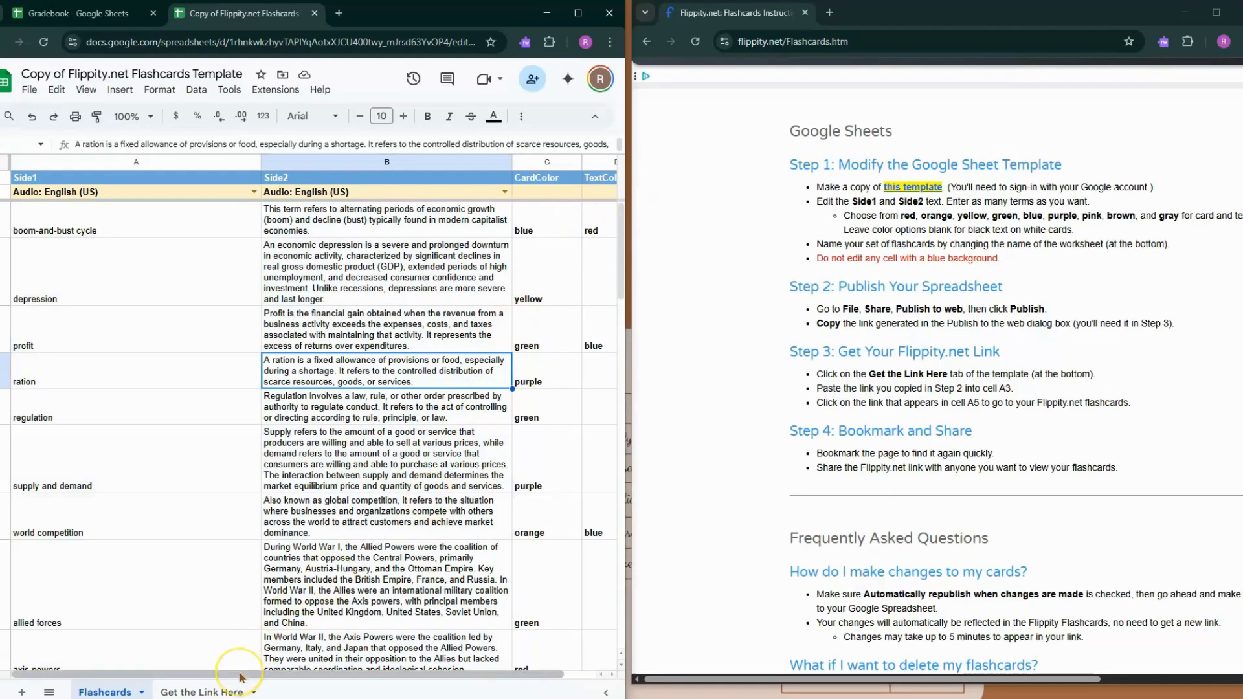
{"action": "left_click_drag", "start_coordinate": [241, 678], "coordinate": [273, 677]}
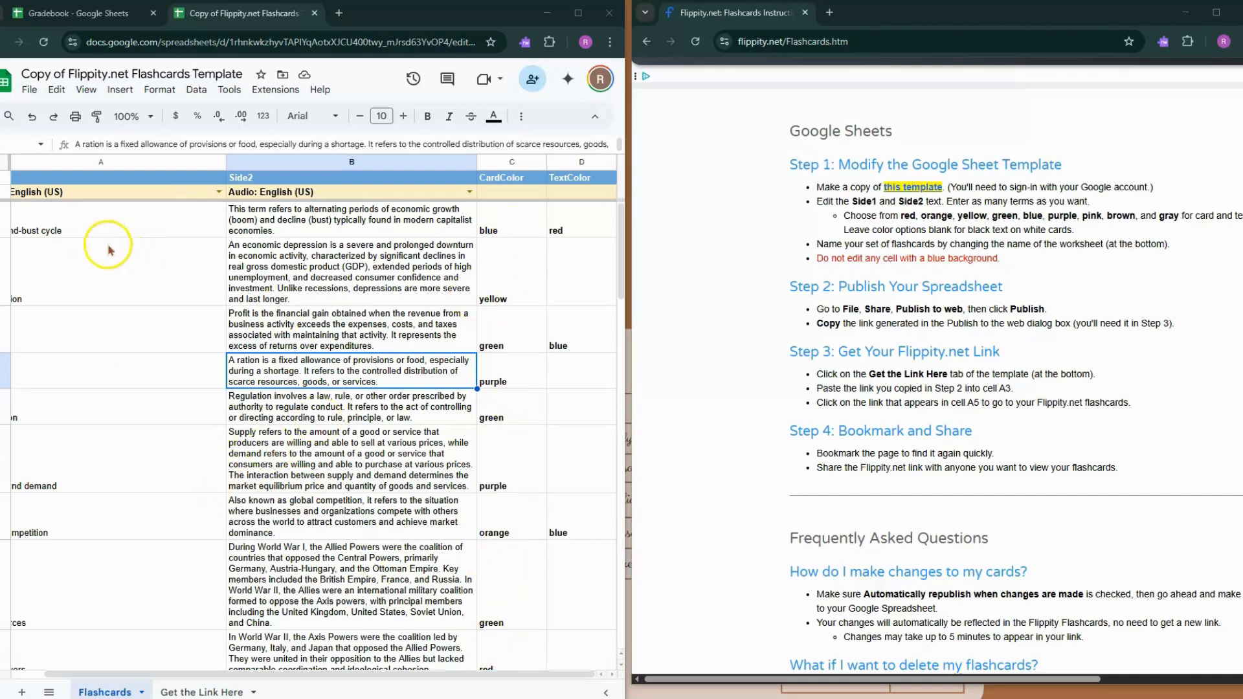
{"action": "left_click_drag", "start_coordinate": [184, 673], "coordinate": [149, 673]}
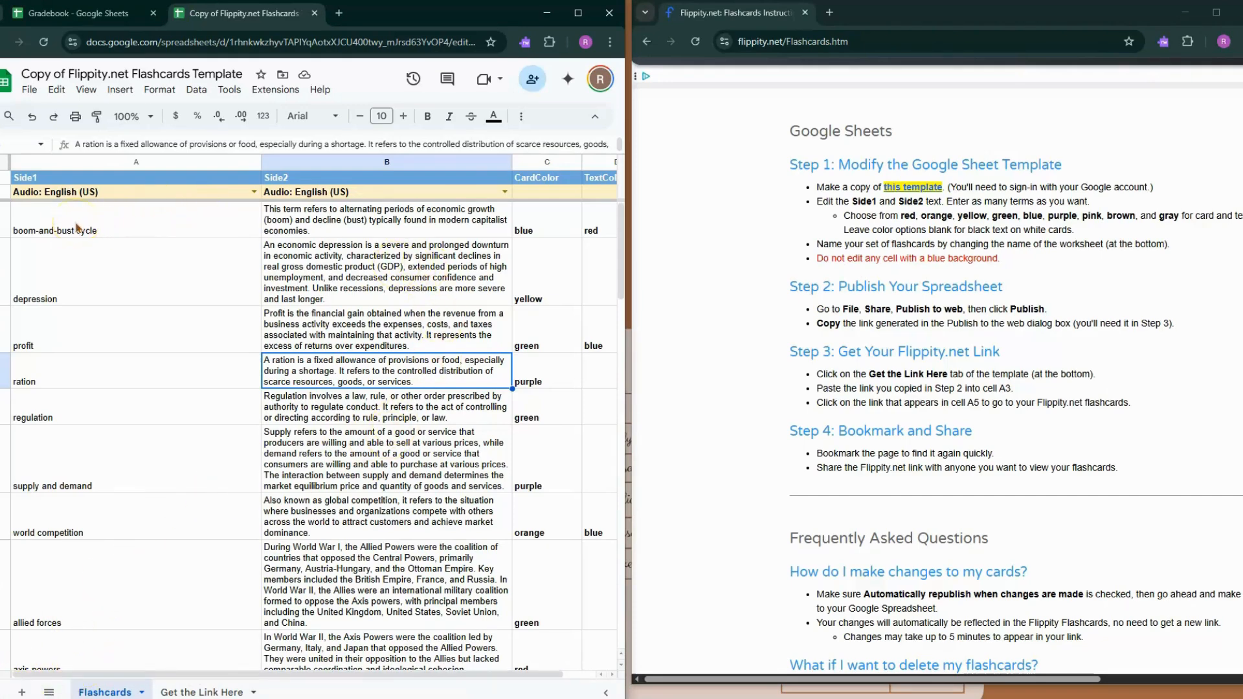
Set the boom-and-bust cycle card's CardColor to green and its TextColor to black
{"action": "left_click", "coordinate": [530, 230]}
{"action": "double_click", "coordinate": [532, 228]}
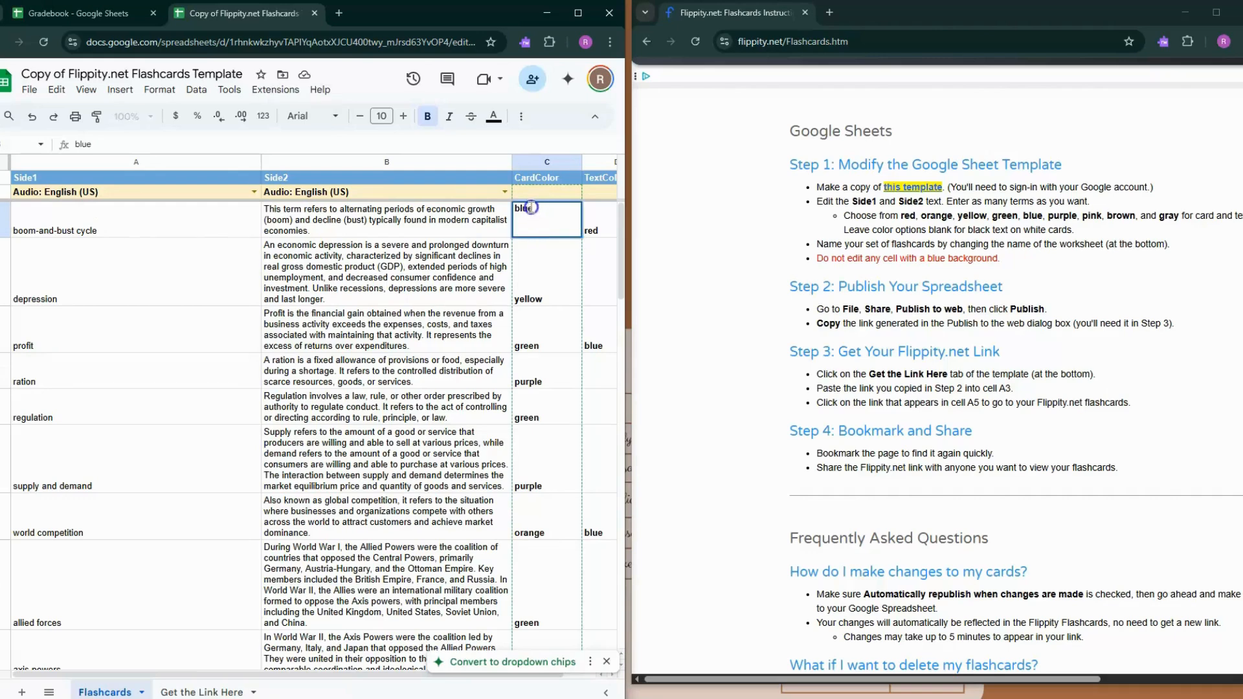
{"action": "left_click_drag", "start_coordinate": [538, 205], "coordinate": [515, 208]}
{"action": "type", "text": "Gr"}
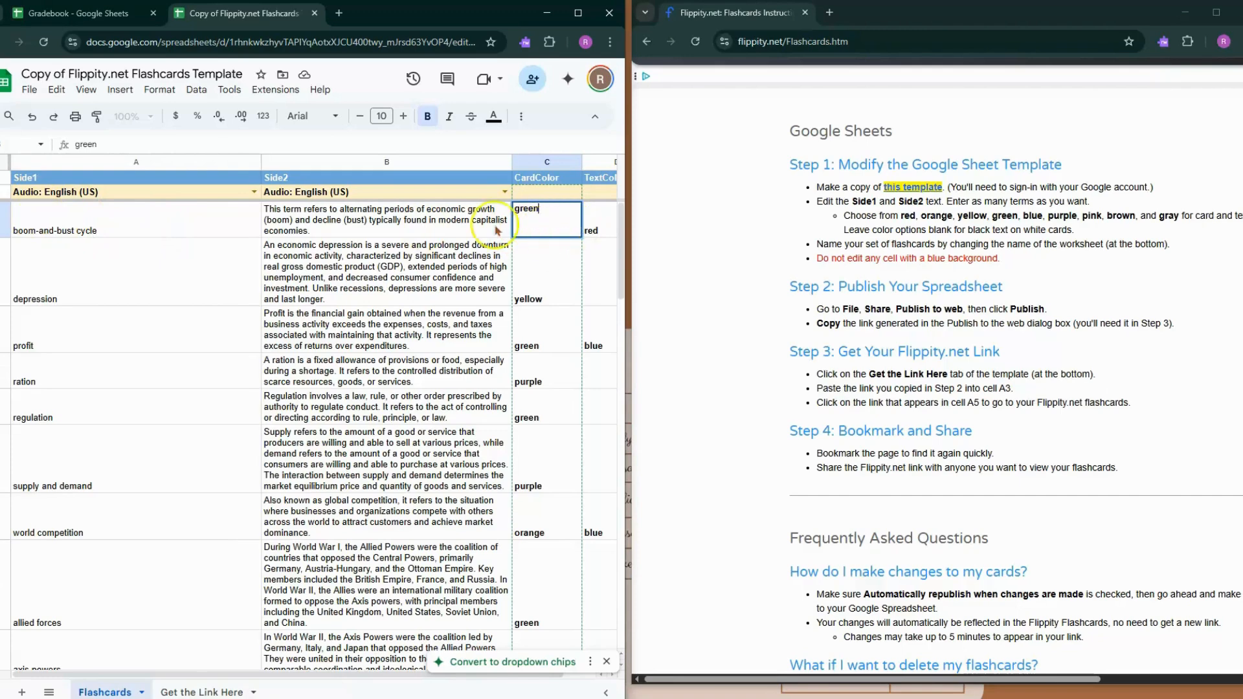
{"action": "left_click", "coordinate": [597, 231]}
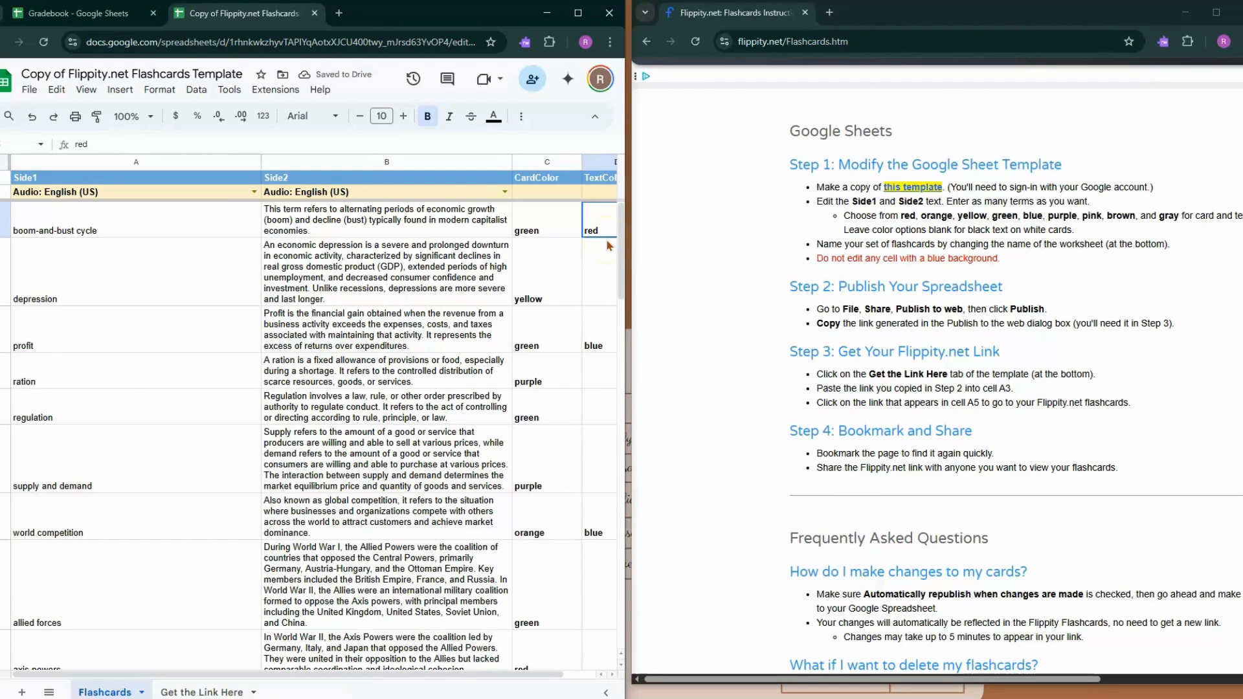
{"action": "double_click", "coordinate": [598, 224]}
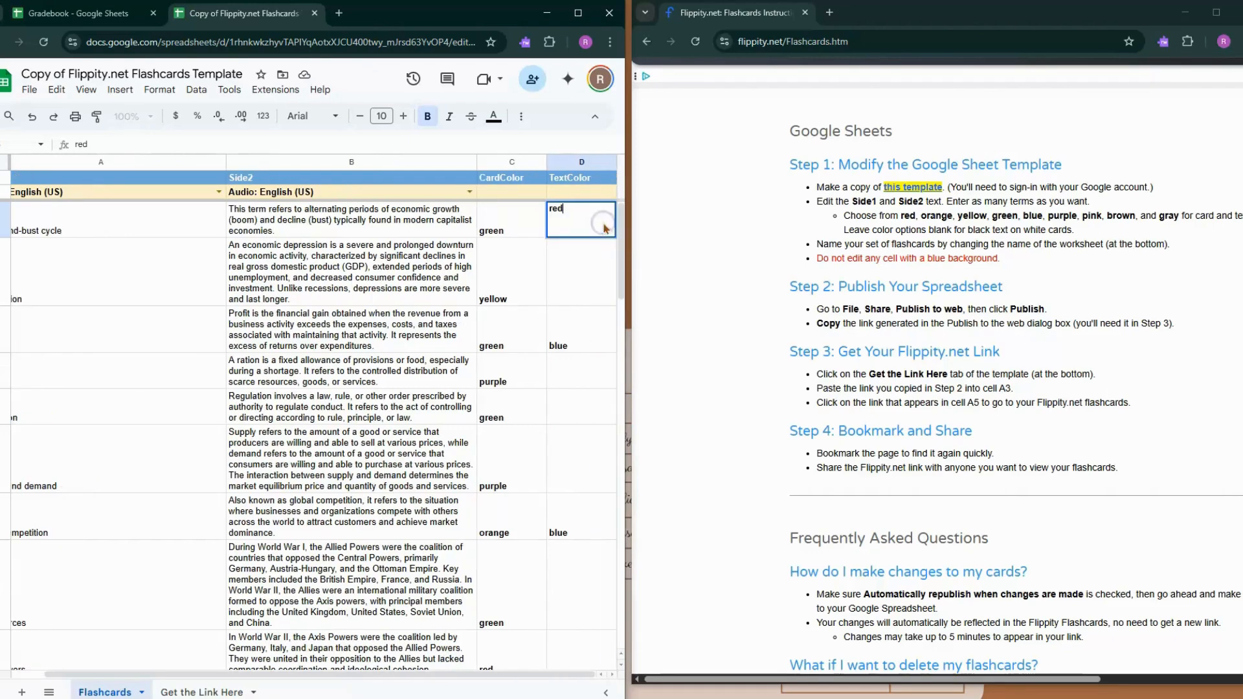
{"action": "double_click", "coordinate": [554, 209]}
{"action": "type", "text": "black"}
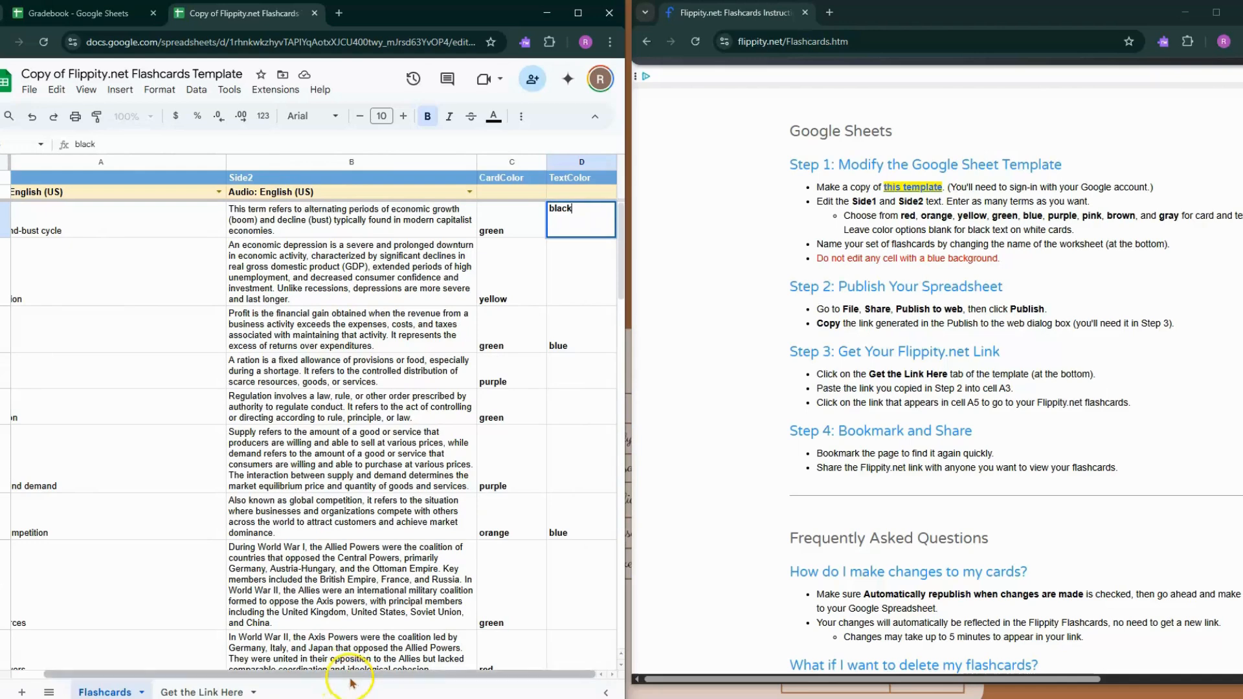
{"action": "left_click_drag", "start_coordinate": [342, 675], "coordinate": [308, 677]}
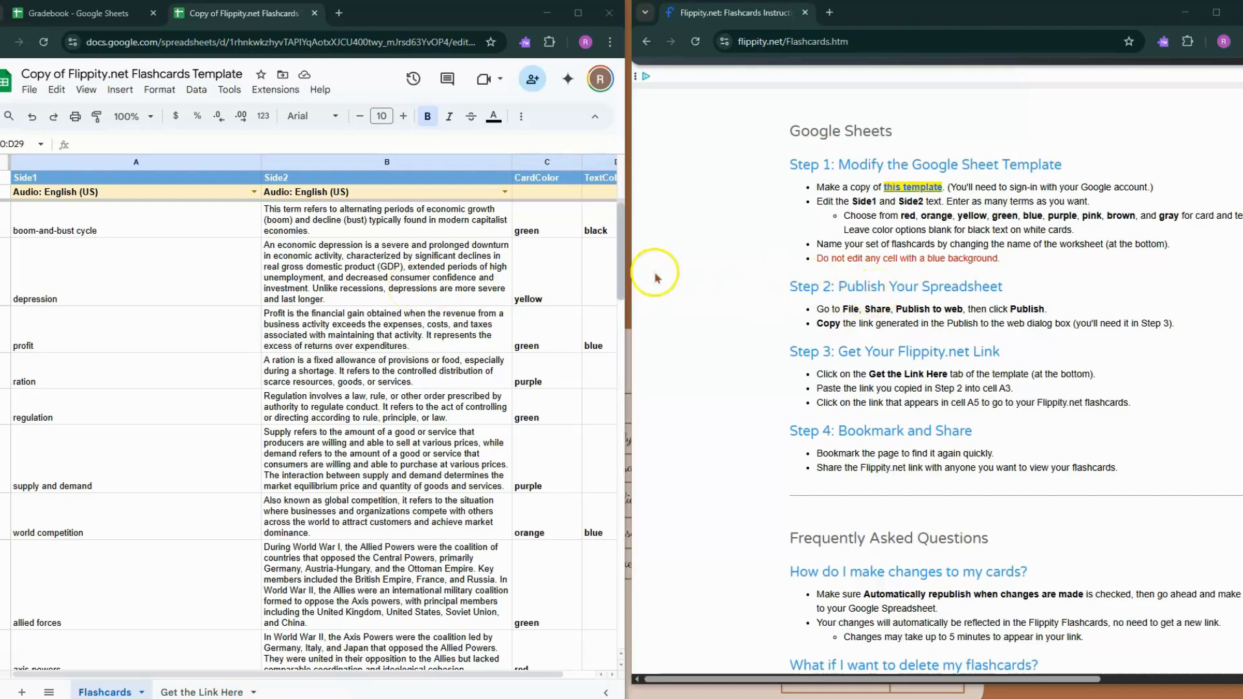
Publish the entire document to the web as a web page and copy the published link
{"action": "left_click", "coordinate": [26, 89]}
{"action": "mouse_move", "coordinate": [71, 211]}
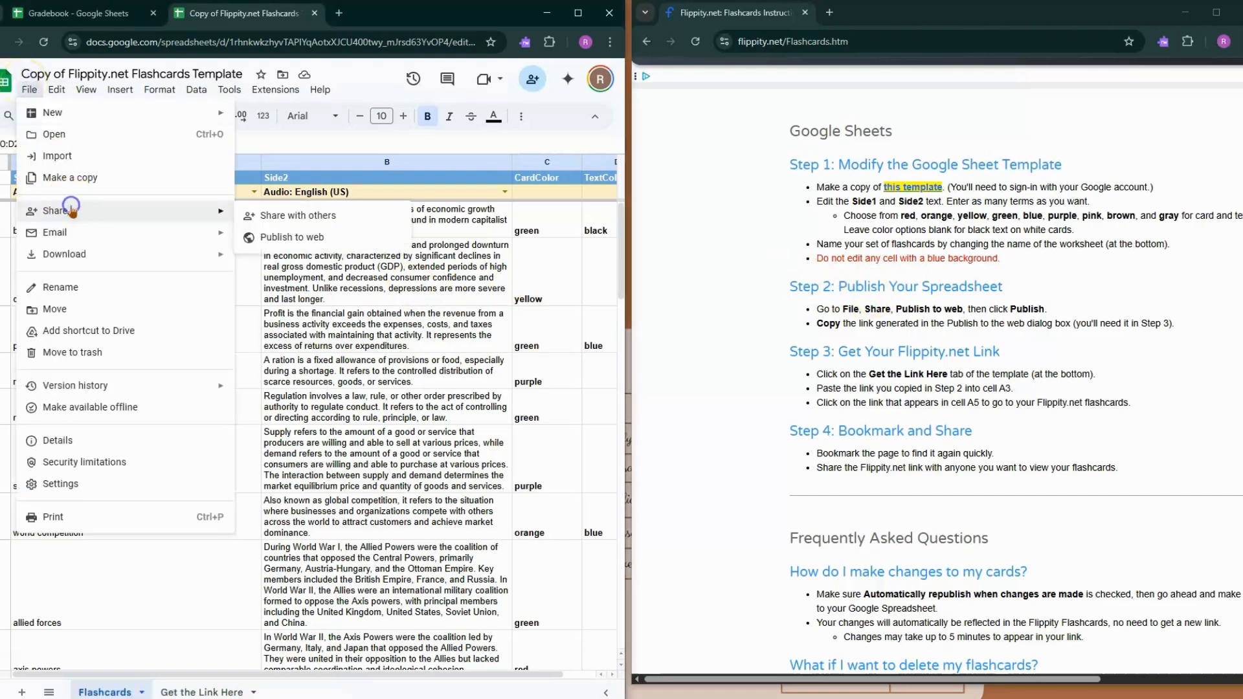
{"action": "left_click", "coordinate": [275, 239]}
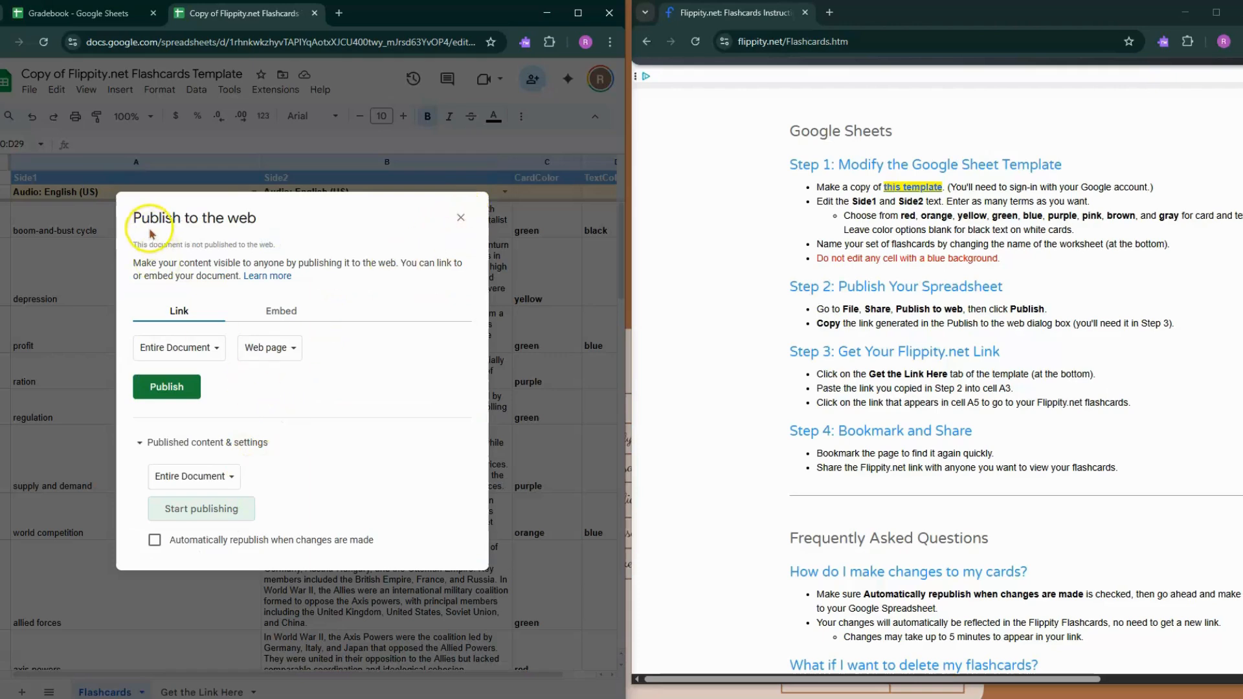
{"action": "left_click", "coordinate": [175, 393]}
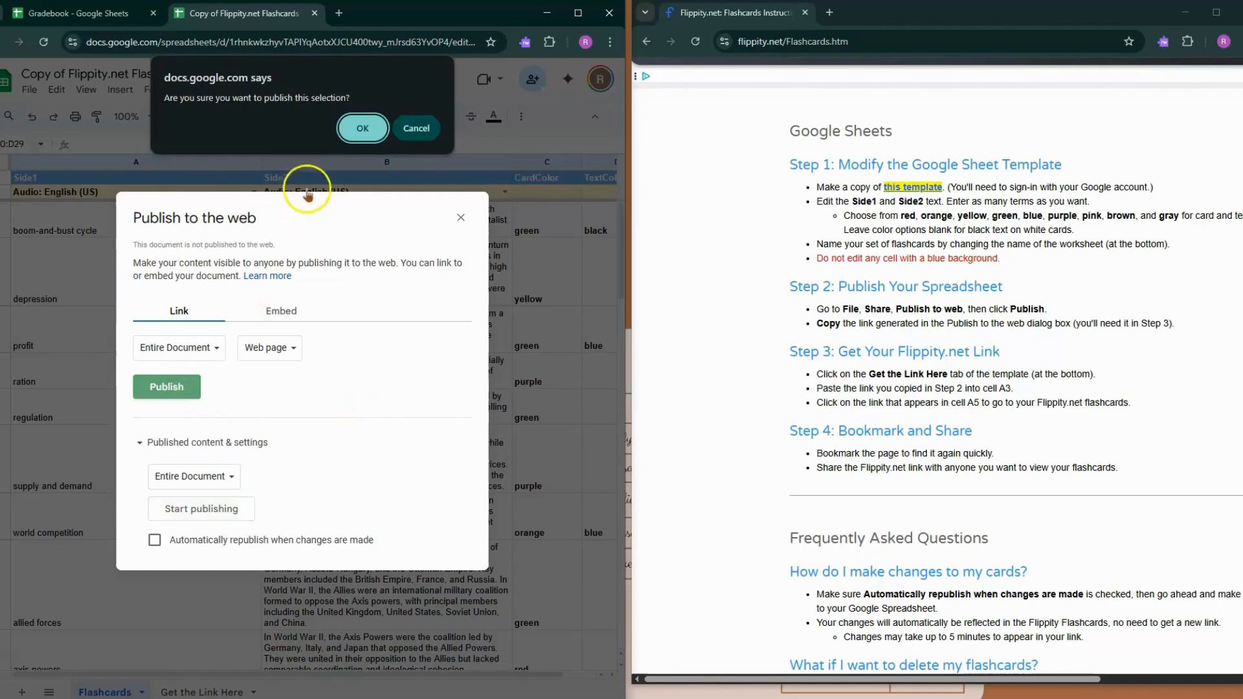
{"action": "left_click", "coordinate": [379, 130]}
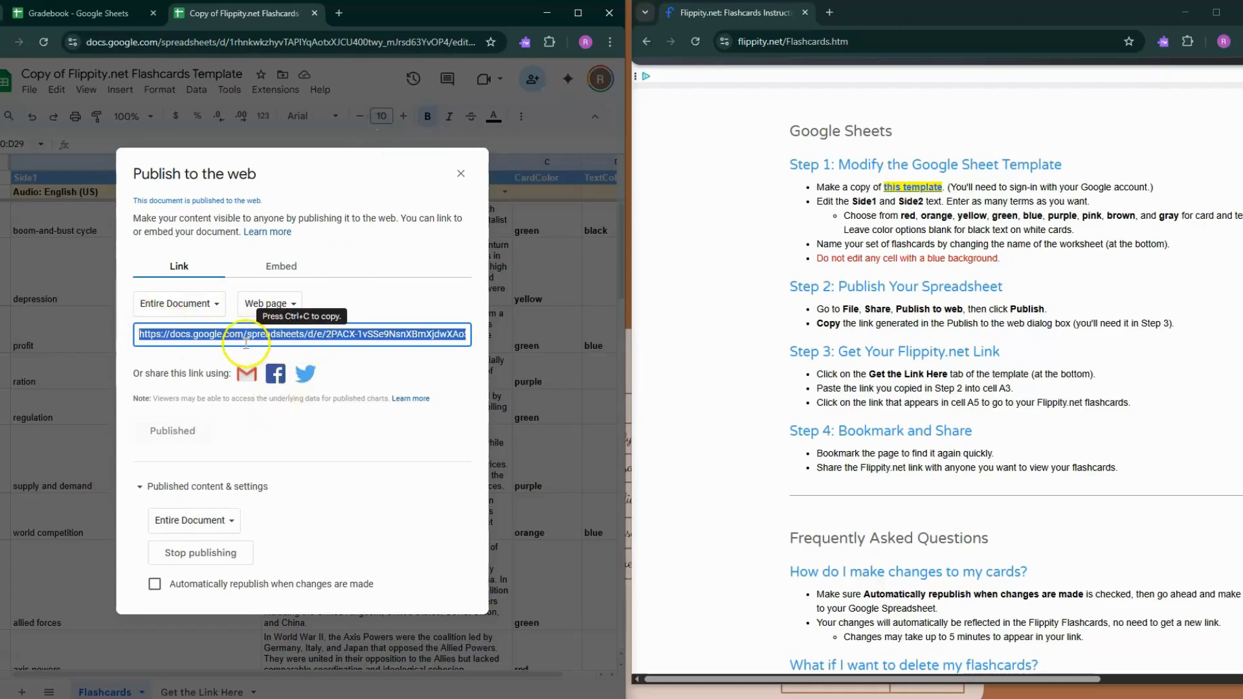
{"action": "key", "text": "ctrl+c"}
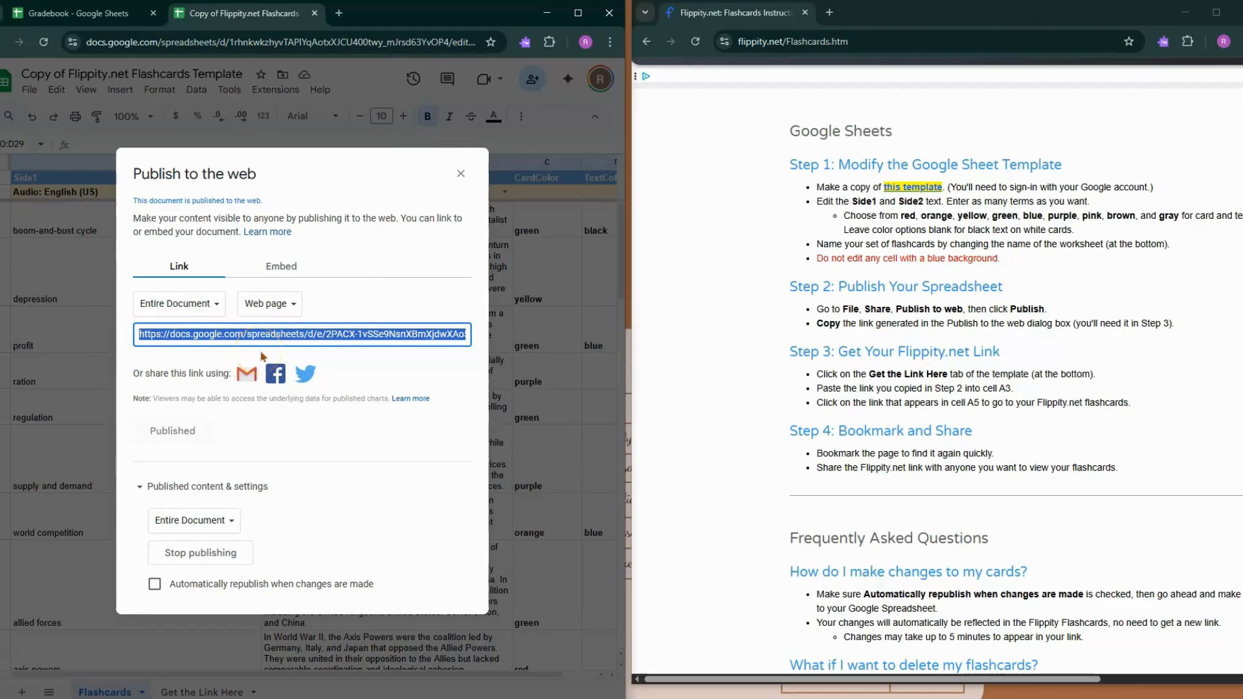
{"action": "left_click", "coordinate": [462, 182]}
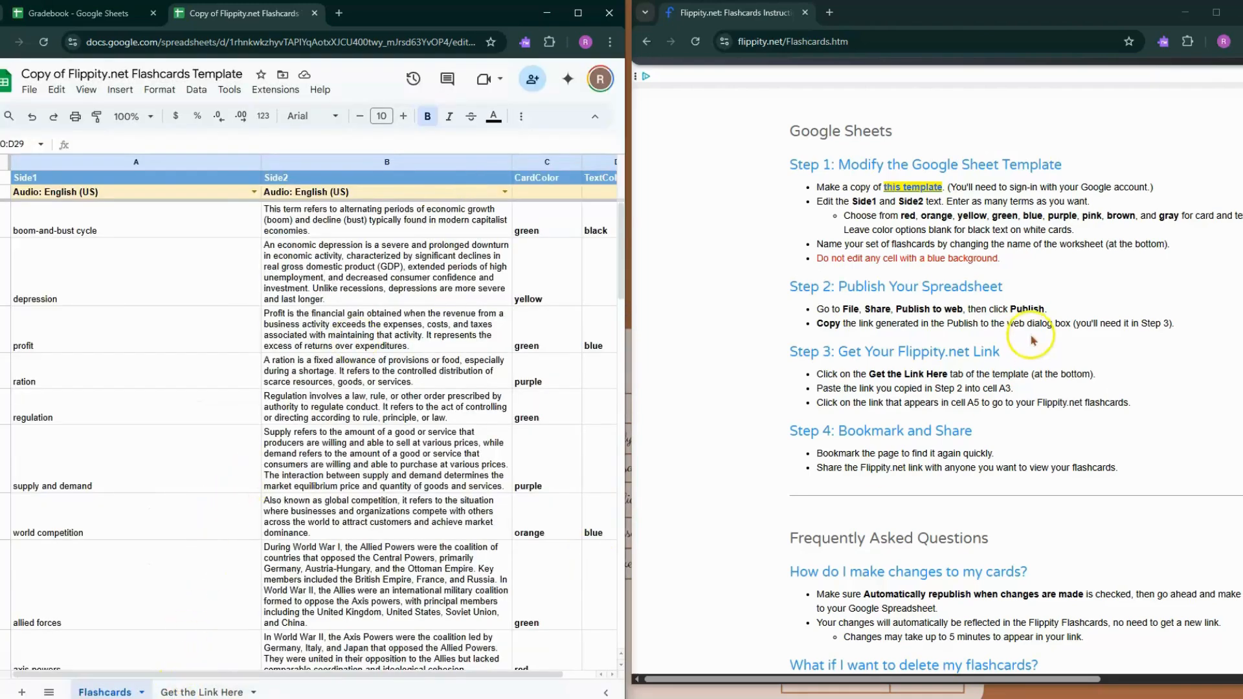
Paste the published link into cell A3 of the Get the Link Here sheet and open the flashcards link in A5
{"action": "left_click", "coordinate": [176, 692]}
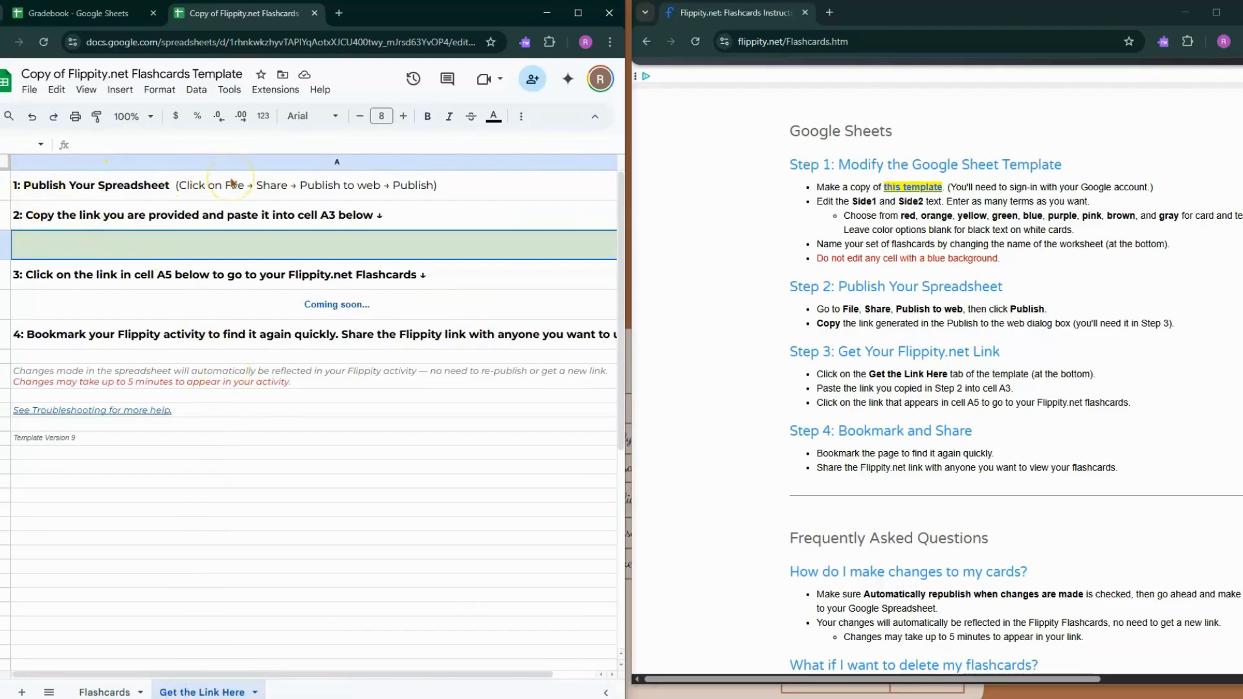
{"action": "left_click", "coordinate": [183, 241]}
{"action": "key", "text": "ctrl+v"}
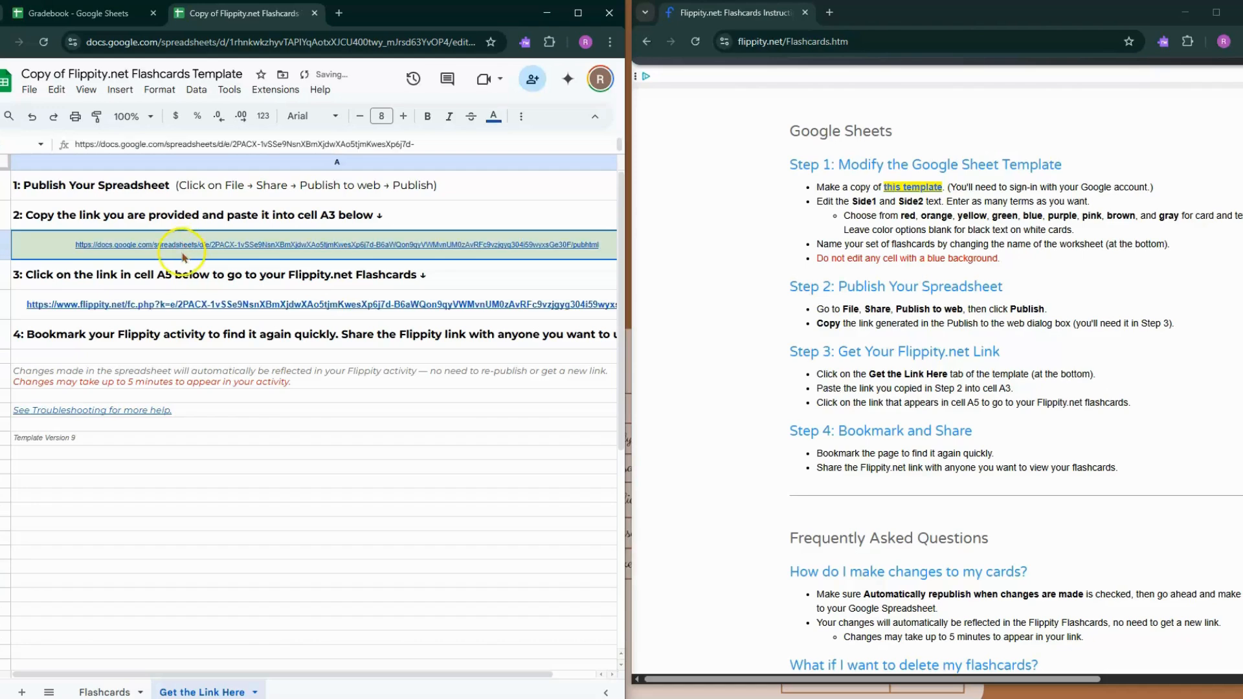
{"action": "mouse_move", "coordinate": [173, 311]}
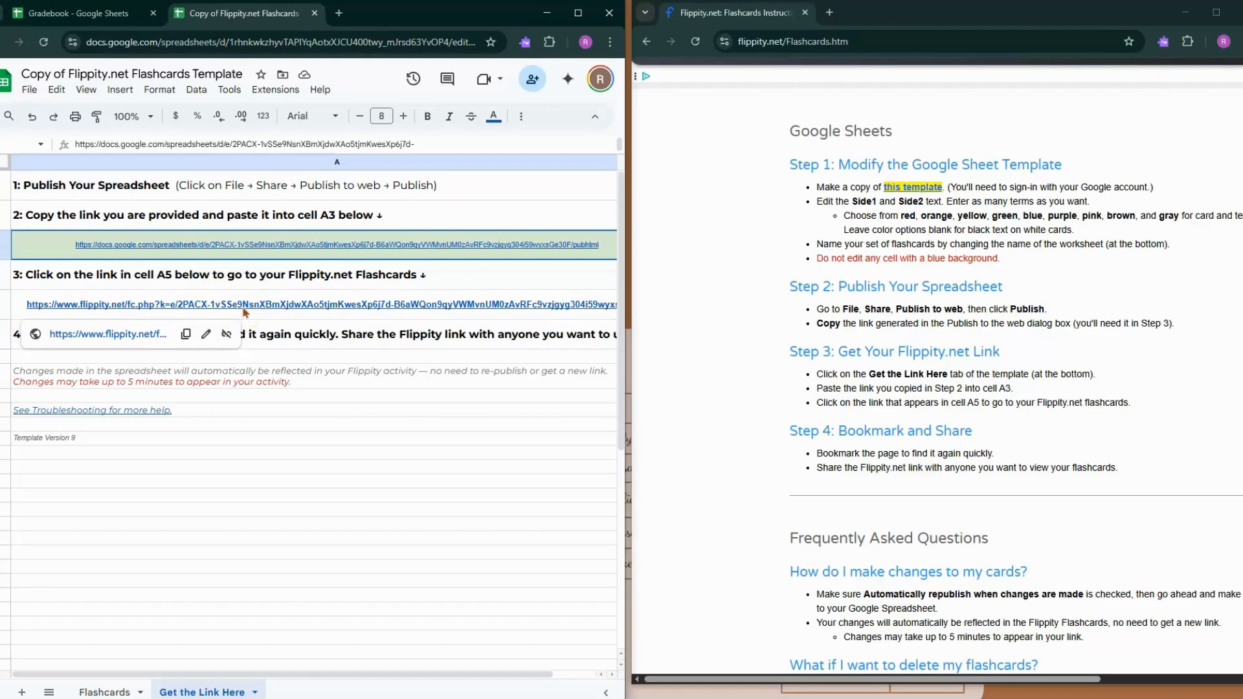
{"action": "left_click", "coordinate": [315, 345]}
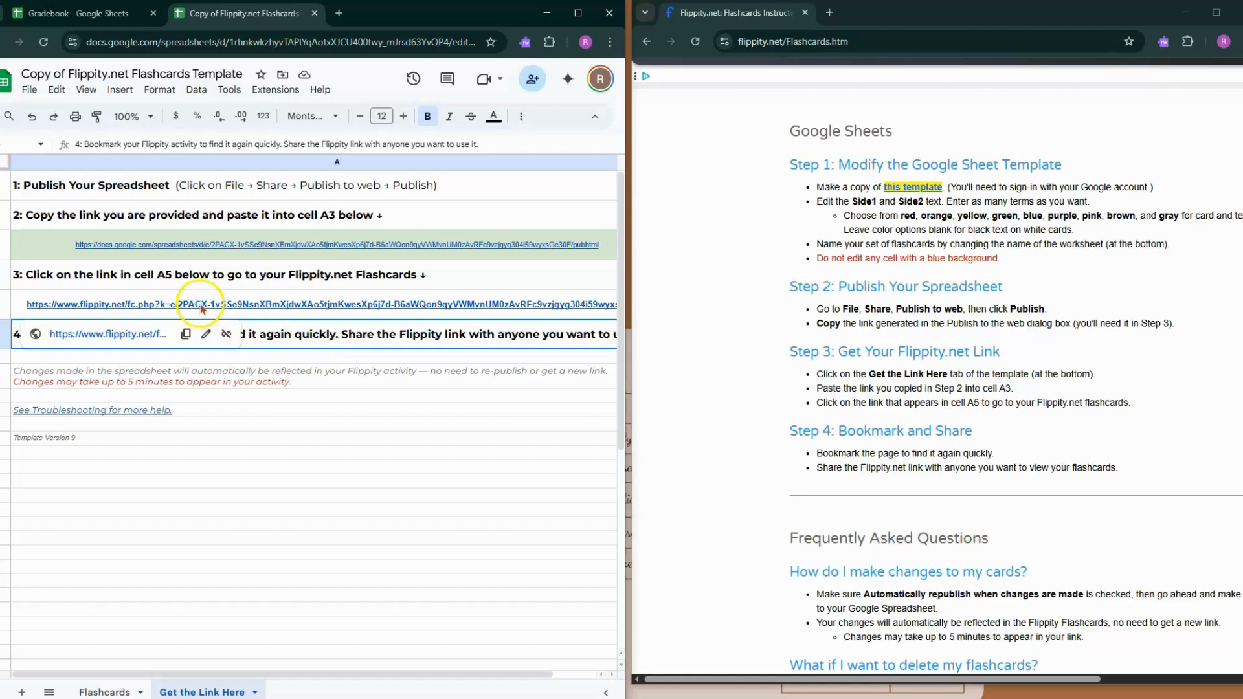
{"action": "left_click", "coordinate": [132, 334]}
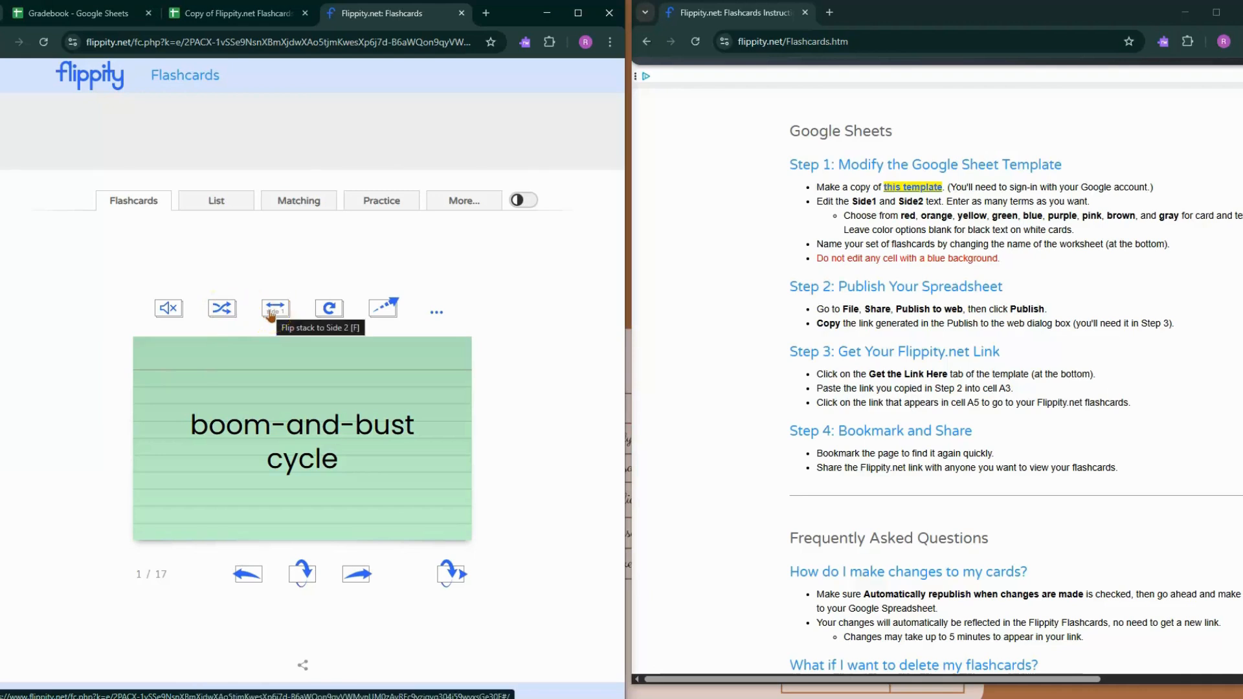
Preview the flashcards by flipping the stack to Side 2 and back to Side 1
{"action": "left_click", "coordinate": [270, 316]}
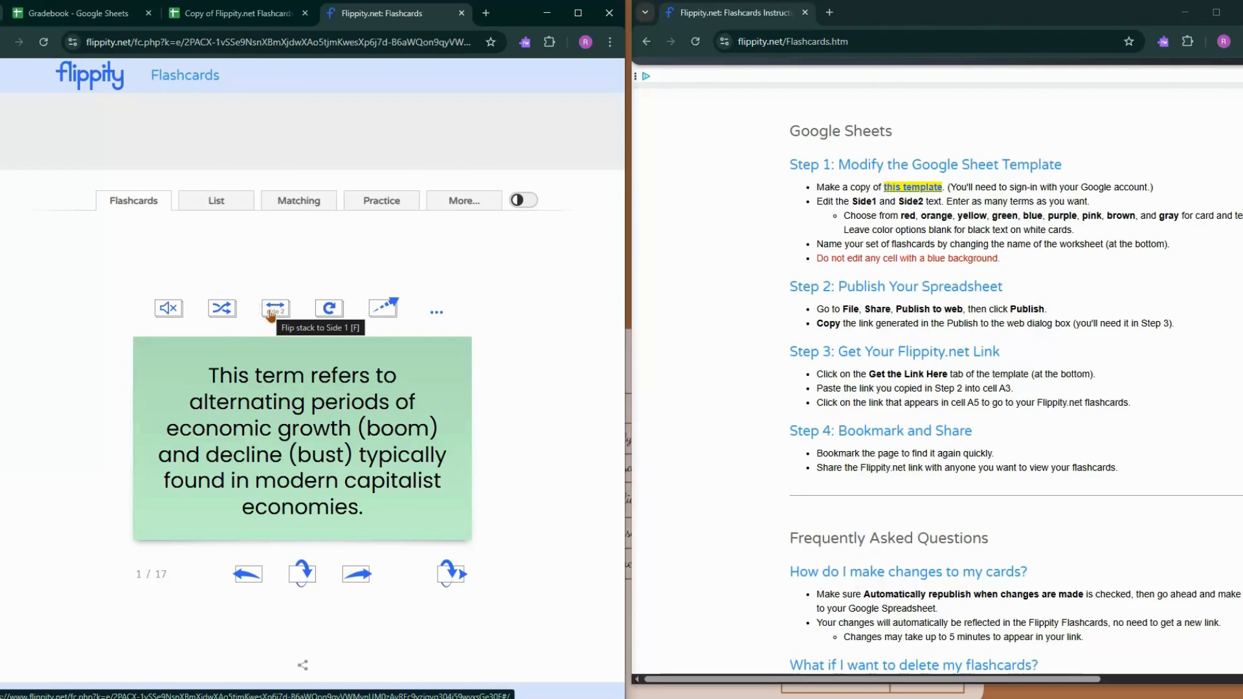
{"action": "left_click", "coordinate": [270, 316]}
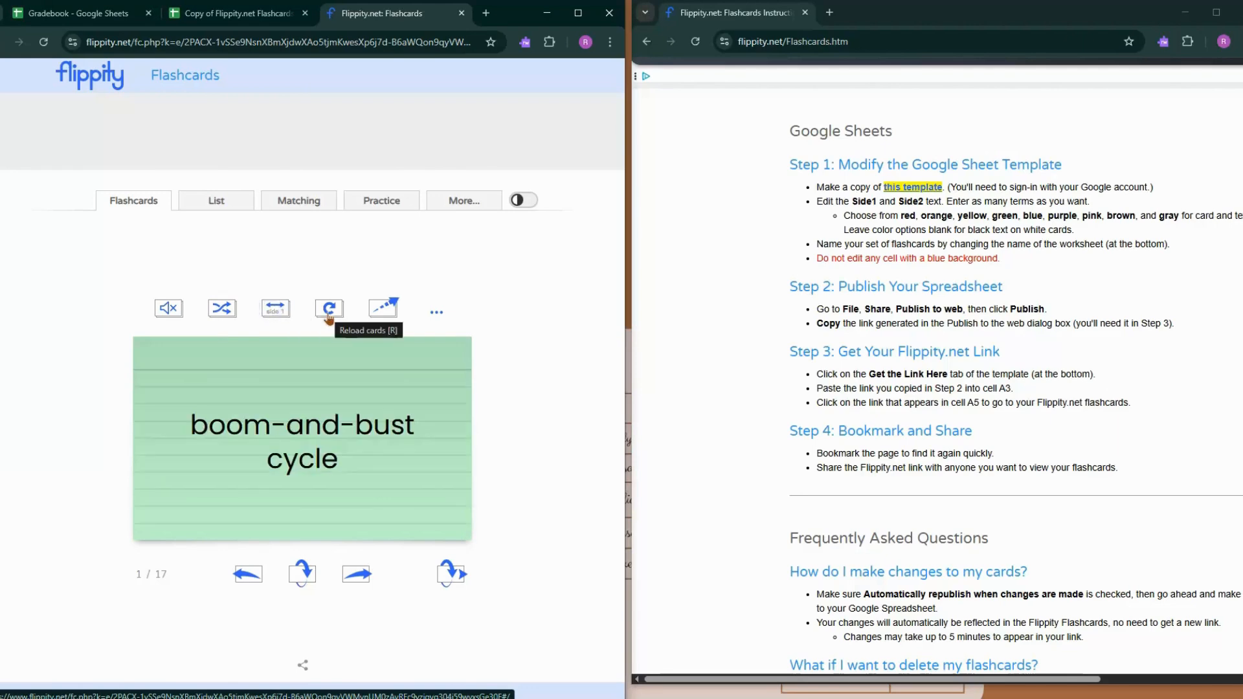
{"action": "left_click", "coordinate": [385, 317]}
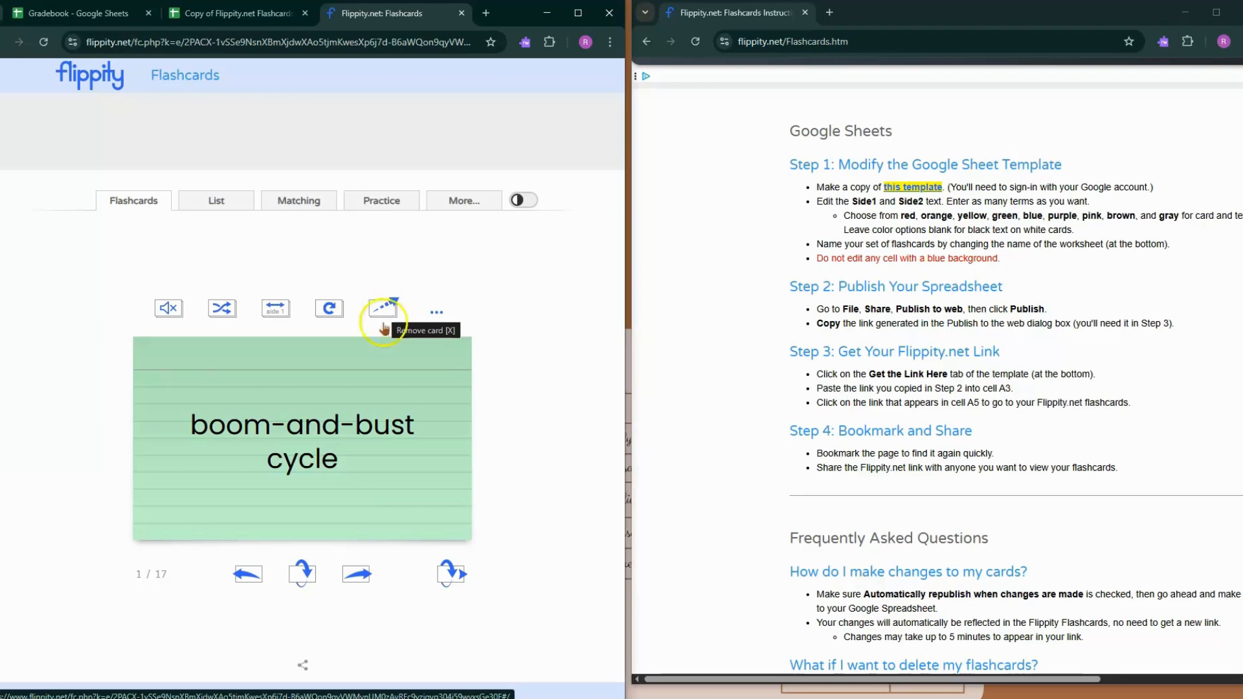
{"action": "left_click", "coordinate": [271, 448]}
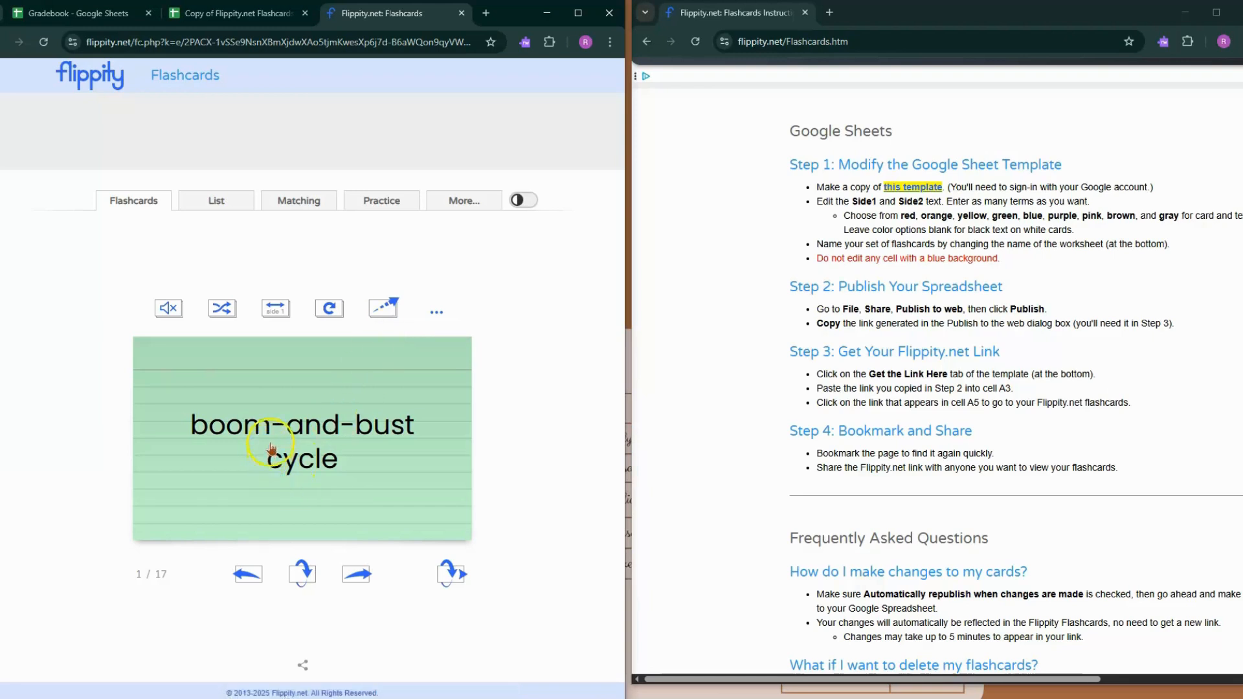
Return to the copied Flippity.net Flashcards Template and maximize its window
{"action": "left_click", "coordinate": [230, 13]}
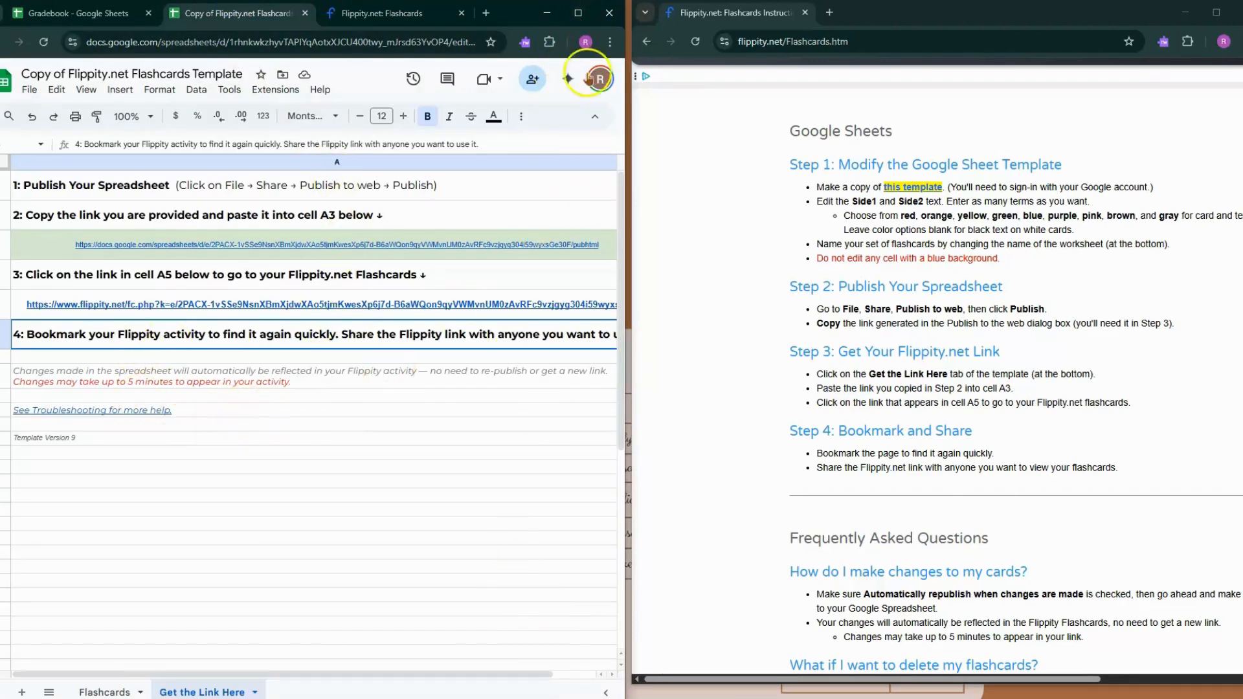
{"action": "left_click", "coordinate": [578, 13]}
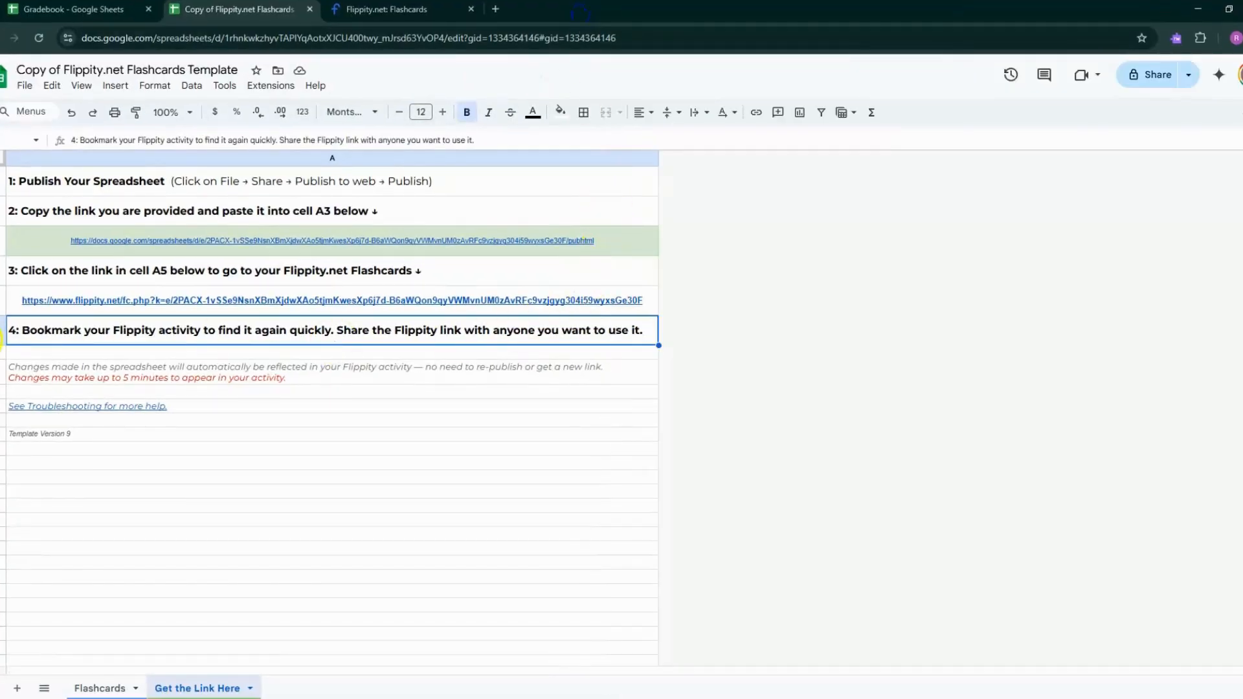